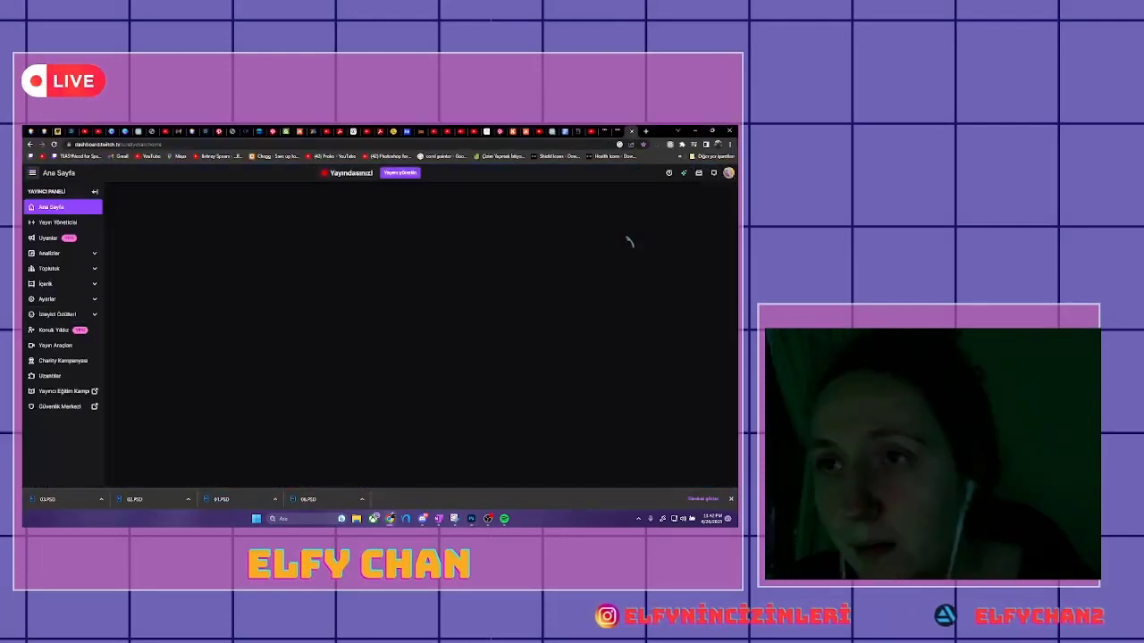
- In Stream Manager, set the stream info Category to Sanat and save it with Kaydet
click(399, 172)
click(119, 375)
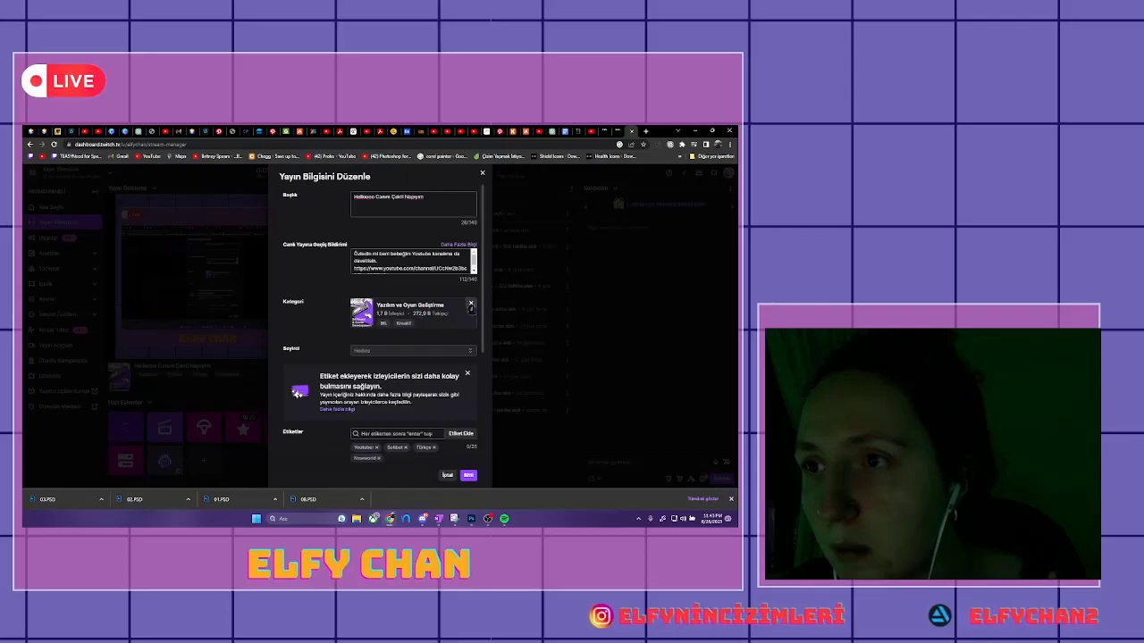
click(467, 476)
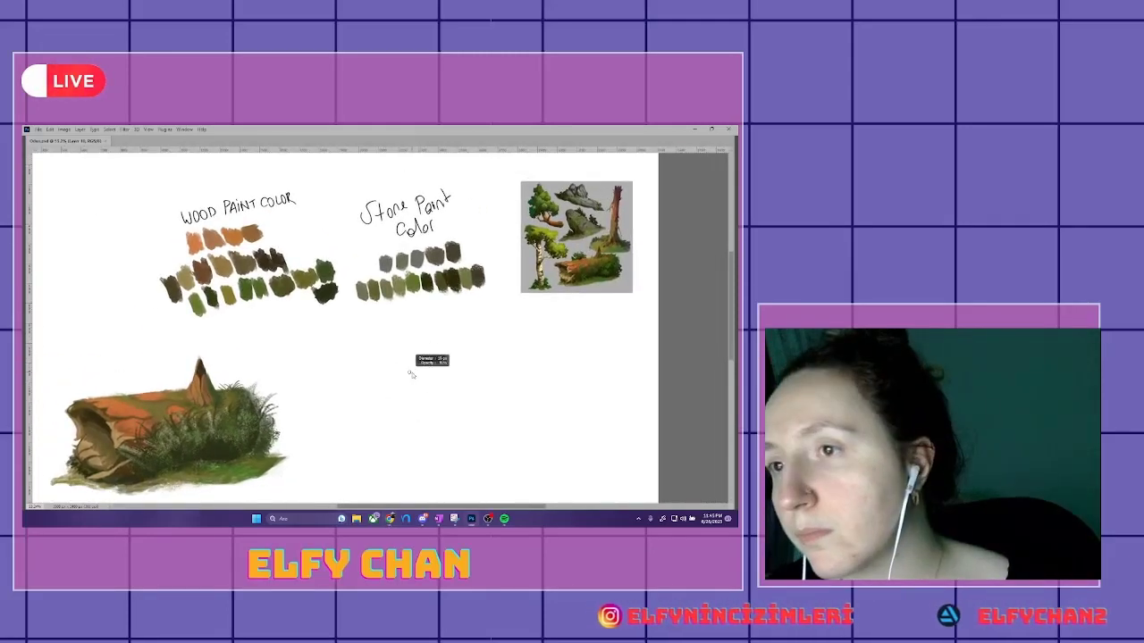
- Sketch a stone slab below the stone swatches and fill it with grey paint
mouse_move(413, 399)
mouse_down()
mouse_move(394, 327)
mouse_move(485, 382)
mouse_up()
key(Tab)
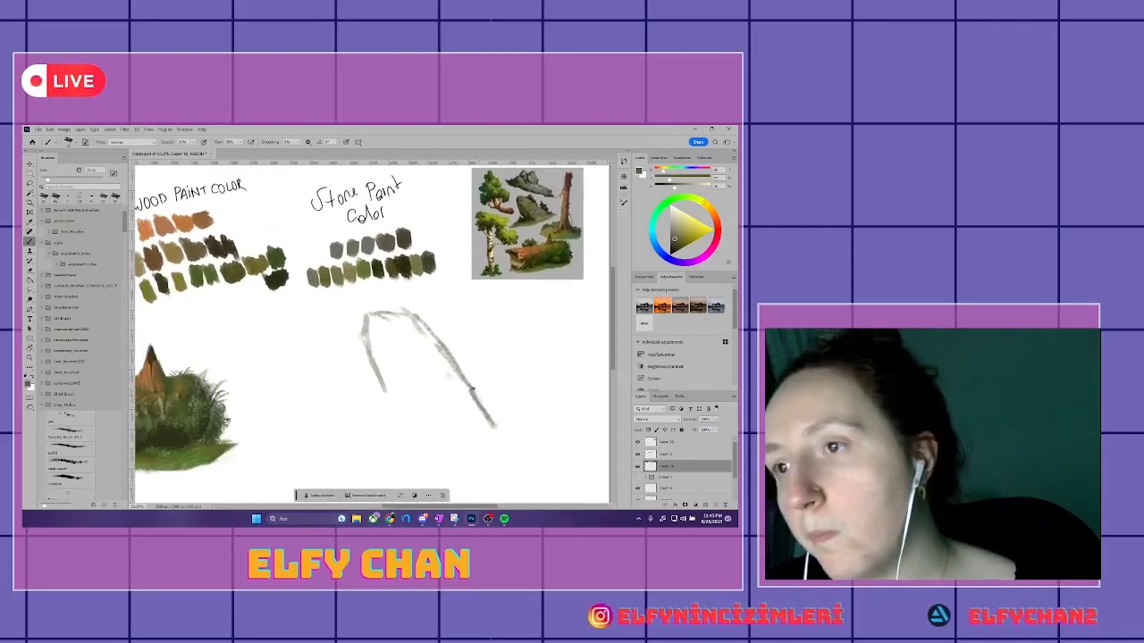
drag(419, 415, 474, 403)
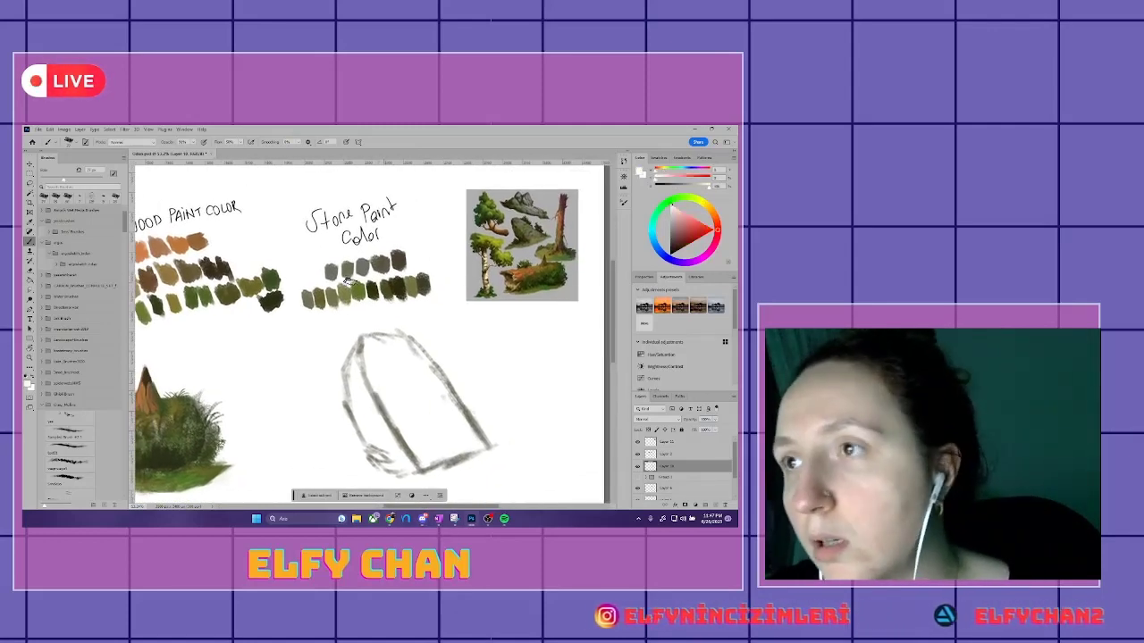
drag(444, 412, 452, 451)
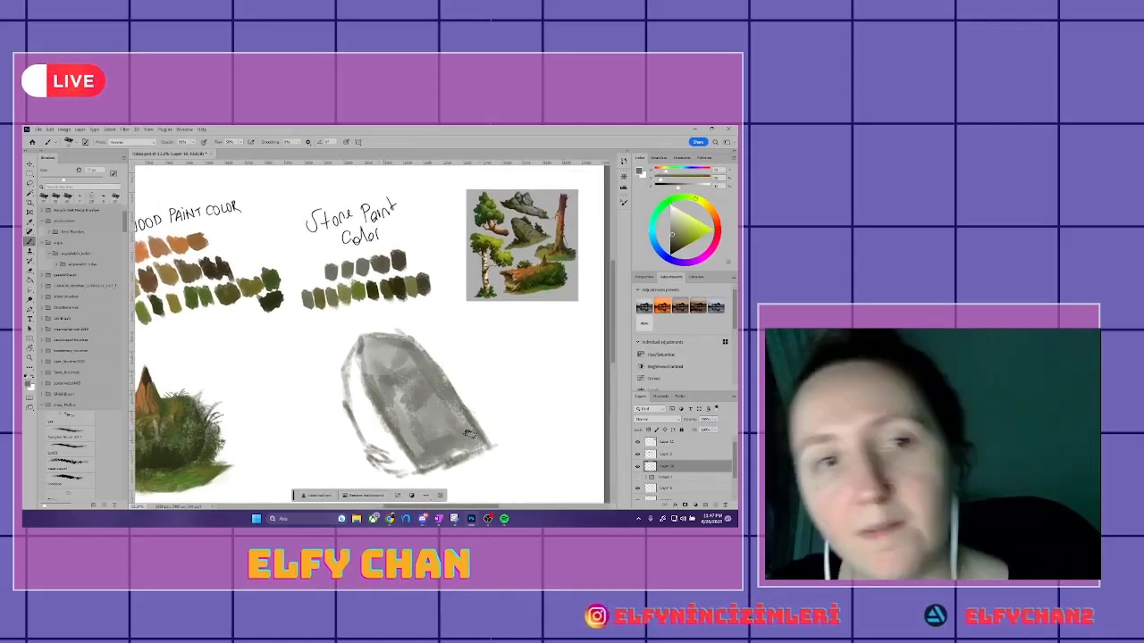
mouse_move(382, 335)
mouse_down()
mouse_move(385, 429)
mouse_move(429, 451)
mouse_up()
drag(413, 374, 443, 373)
- Sample green from the stone swatches and paint moss bands across the stone
alt+click(360, 275)
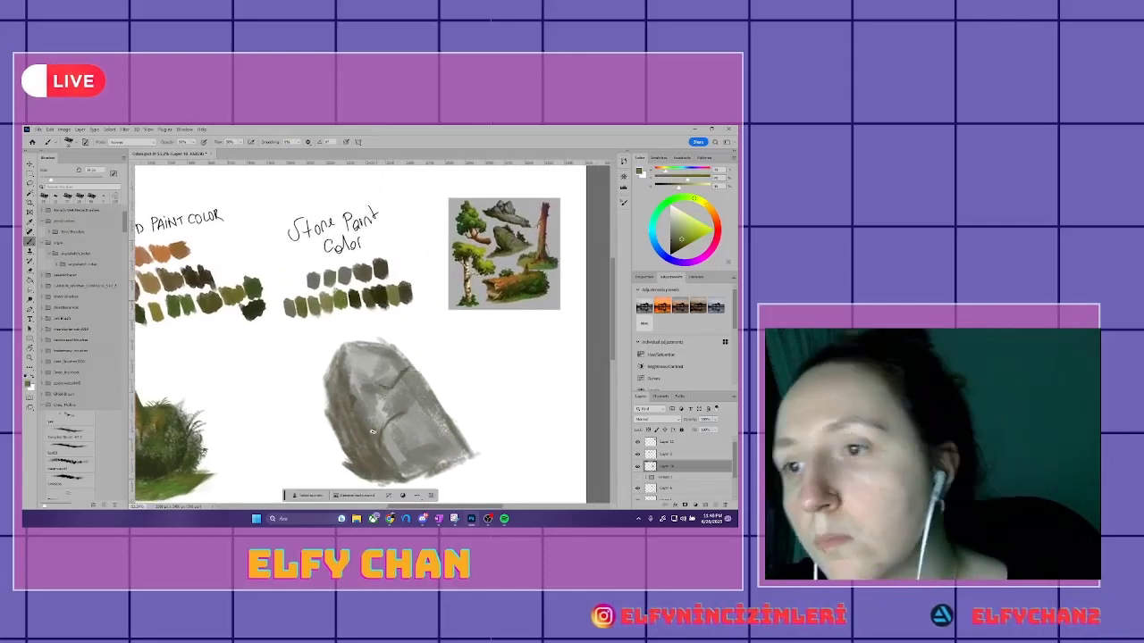
drag(372, 438, 380, 445)
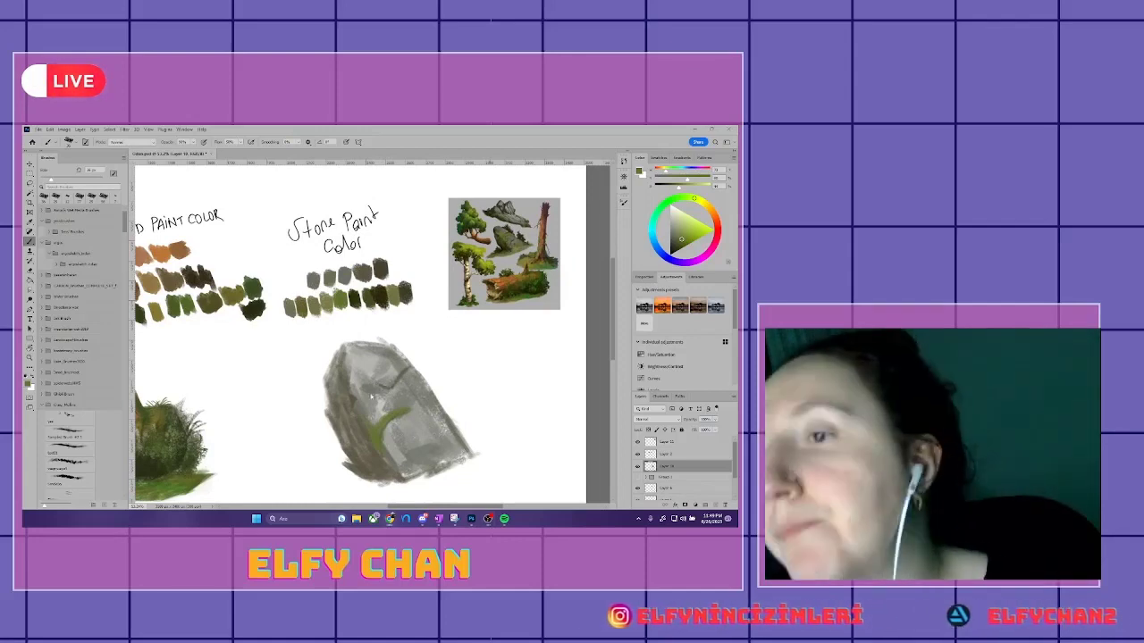
mouse_move(356, 391)
mouse_down()
mouse_move(391, 385)
mouse_move(371, 373)
mouse_up()
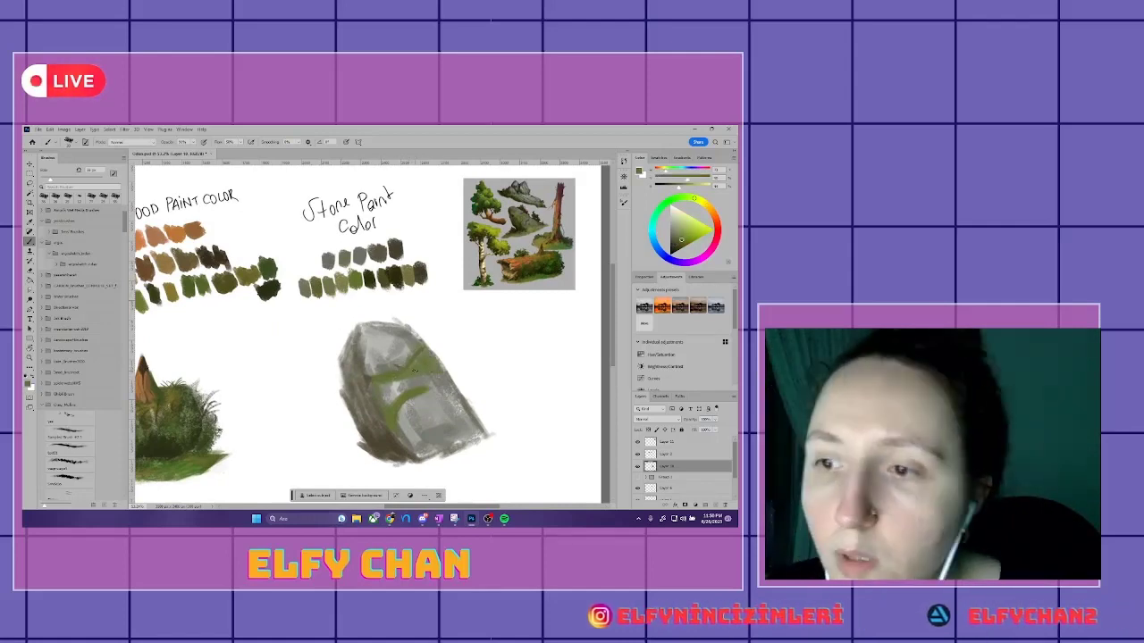
- Launch PureRef from Windows search to get an empty reference board
key(super)
text(pureref)
key(Return)
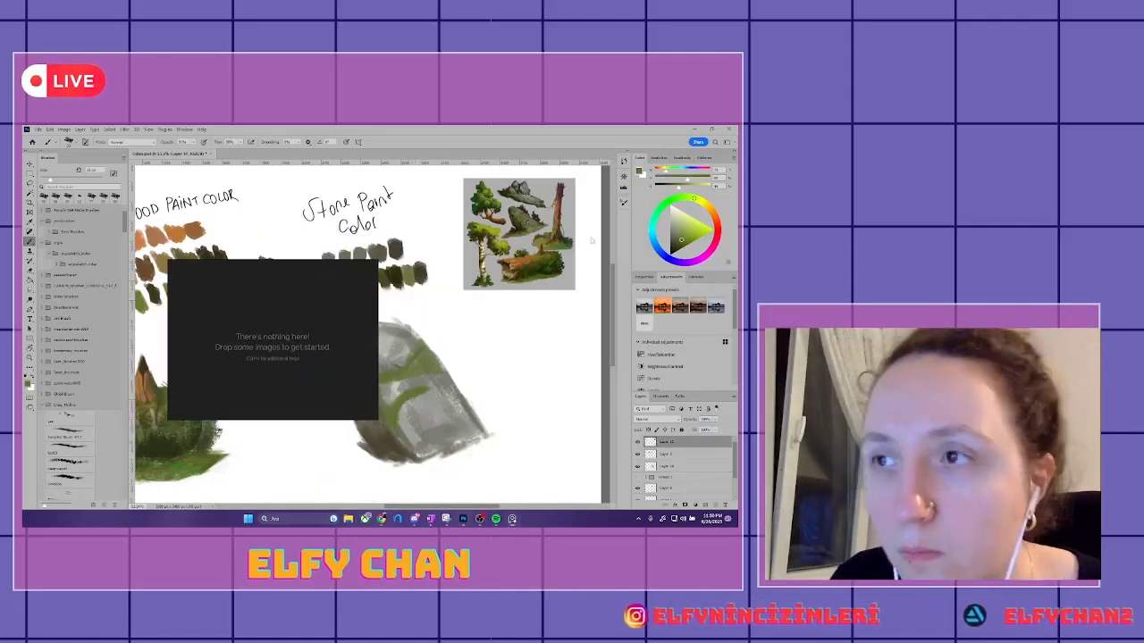
- Paste the tree-and-rock reference into PureRef and zoom in on the rock
key(ctrl+v)
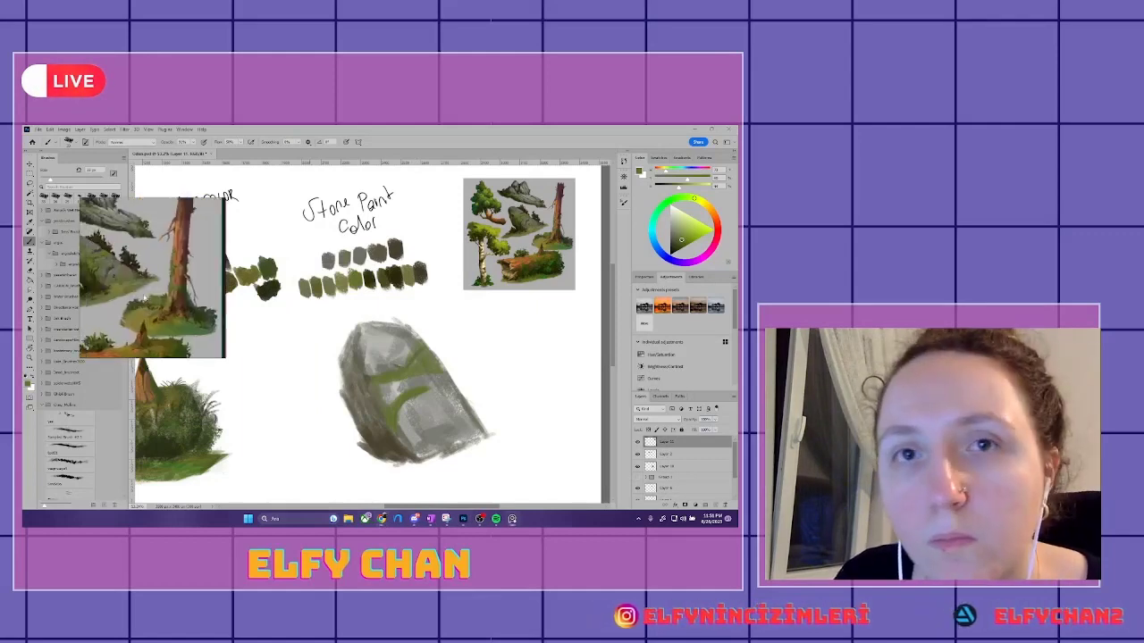
scroll(143, 300, up, 3)
mouse_move(407, 365)
mouse_down()
mouse_move(423, 384)
mouse_move(409, 352)
mouse_move(355, 382)
mouse_up()
- Transform the stone painting, then paint dark olive strokes on its lower left
key(ctrl+t)
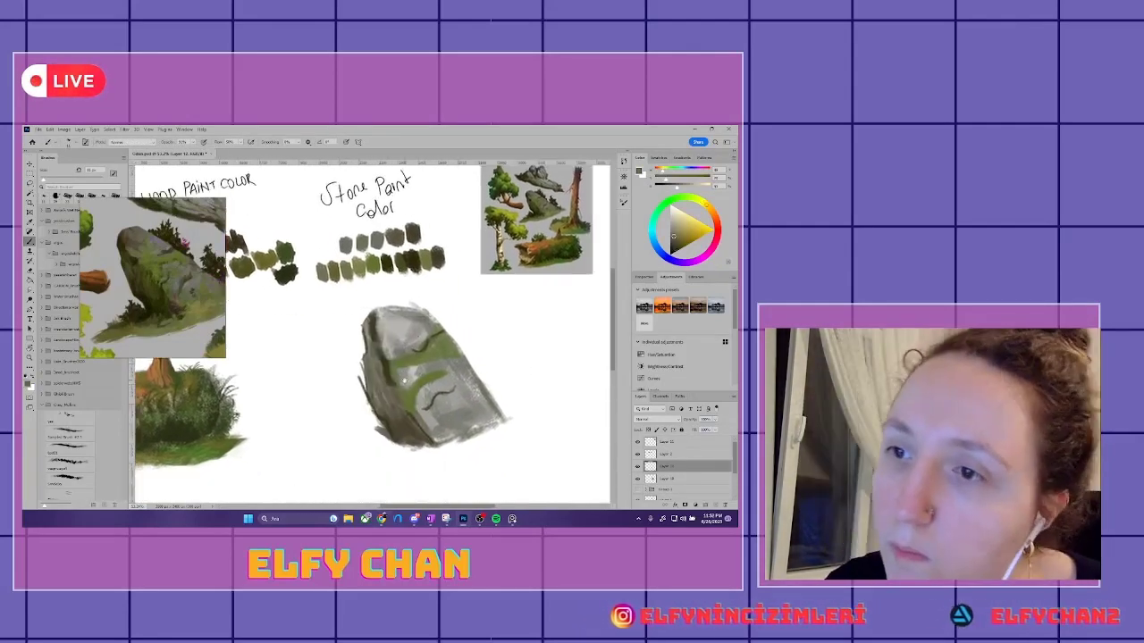
key(Return)
drag(404, 411, 393, 434)
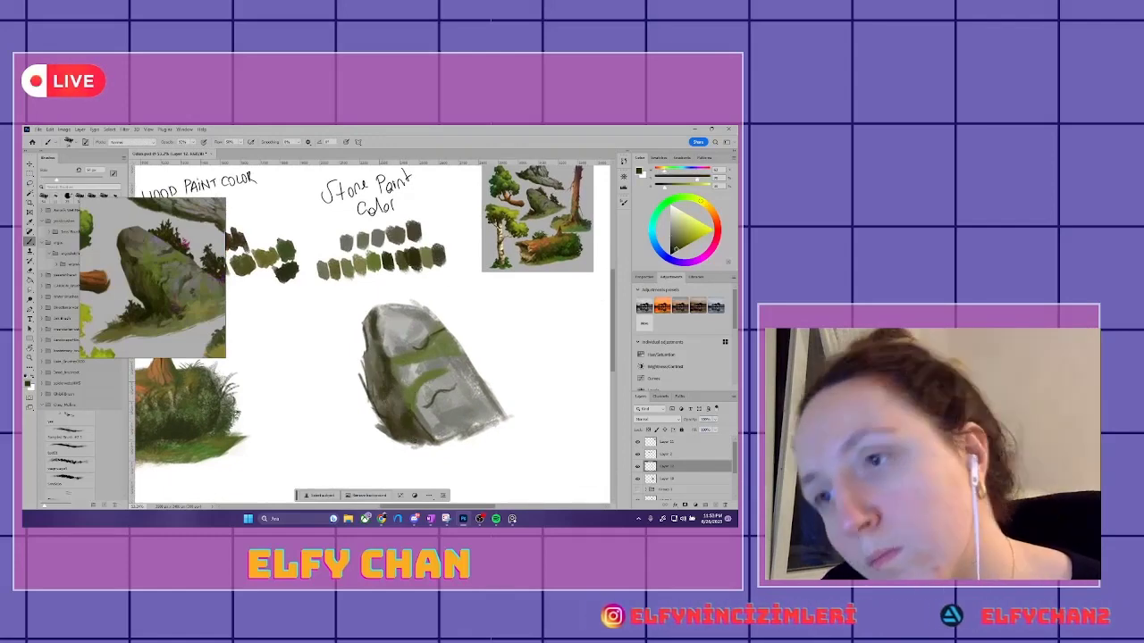
drag(370, 394, 398, 415)
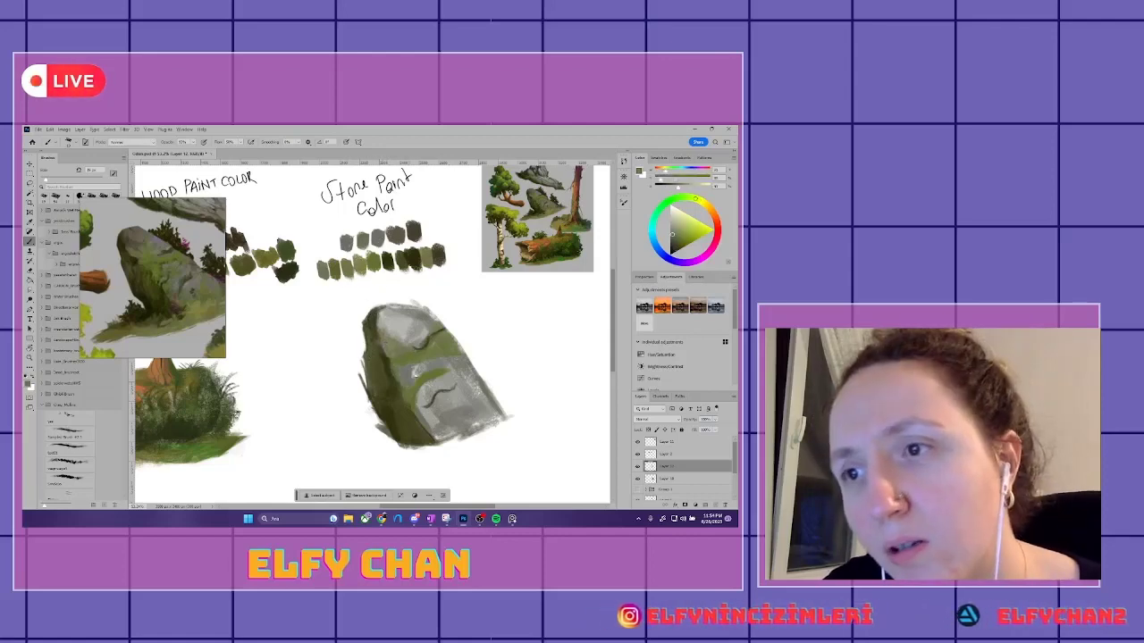
- Sample a new colour and paint grey planes under the stone plus a broad green ground patch
scroll(426, 369, down, 2)
drag(451, 355, 427, 372)
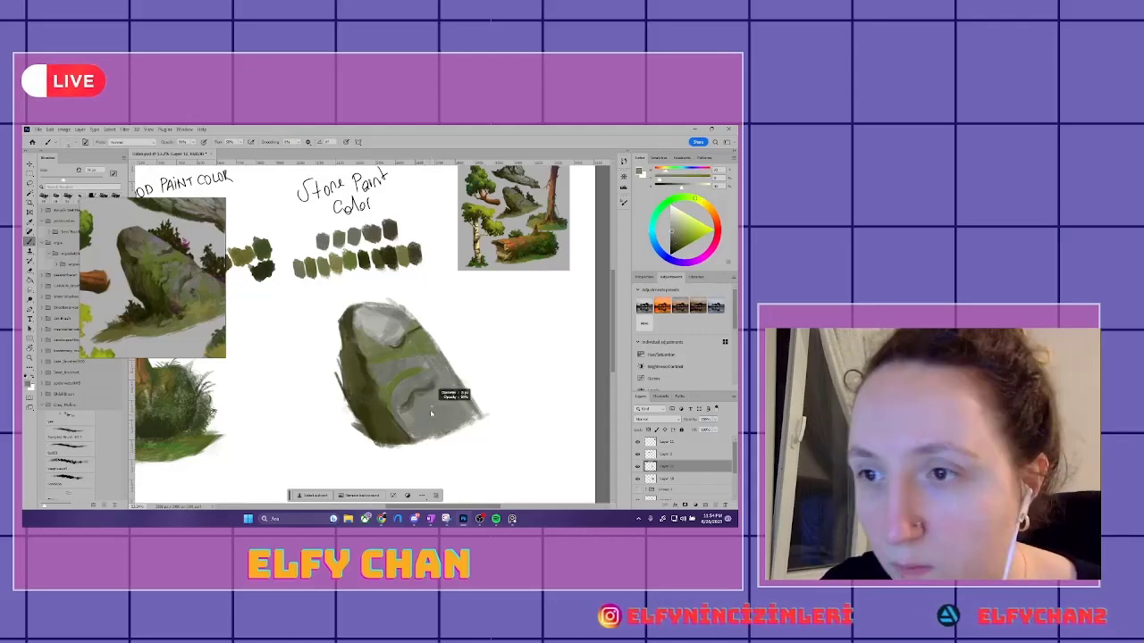
alt+click(430, 413)
drag(368, 331, 430, 376)
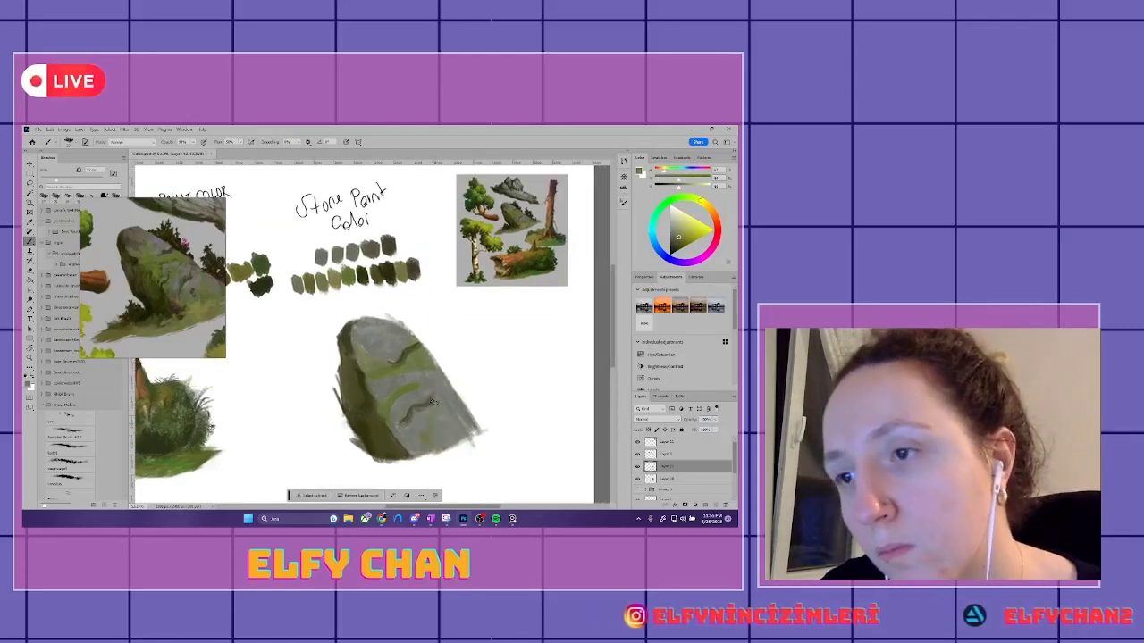
drag(445, 439, 476, 431)
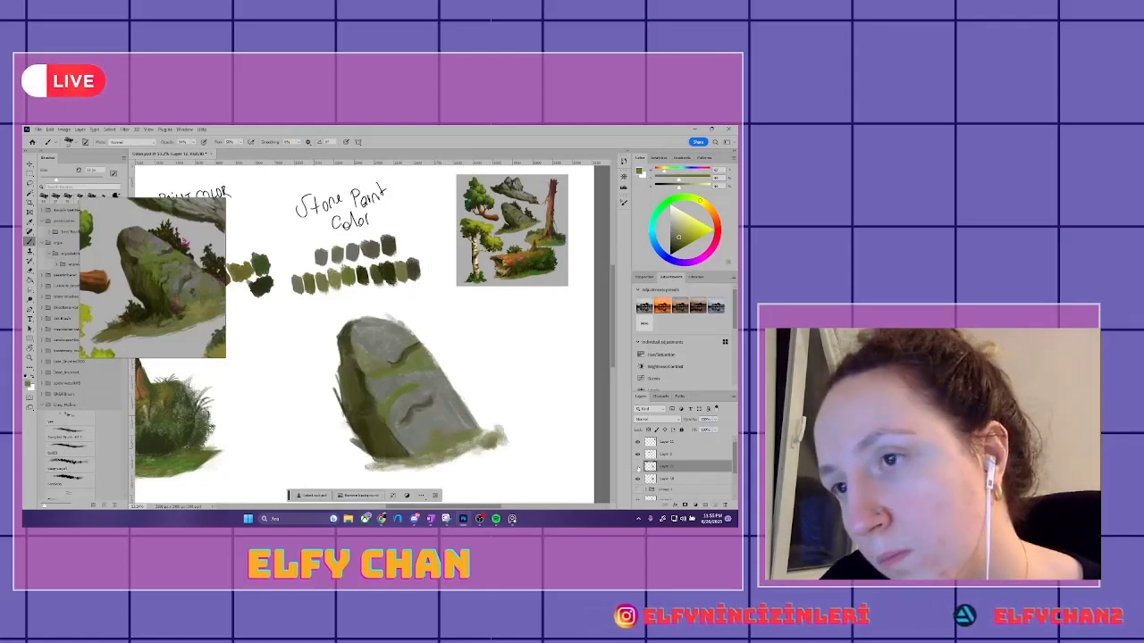
drag(304, 459, 320, 438)
mouse_move(320, 438)
mouse_down()
mouse_move(385, 461)
mouse_move(518, 420)
mouse_up()
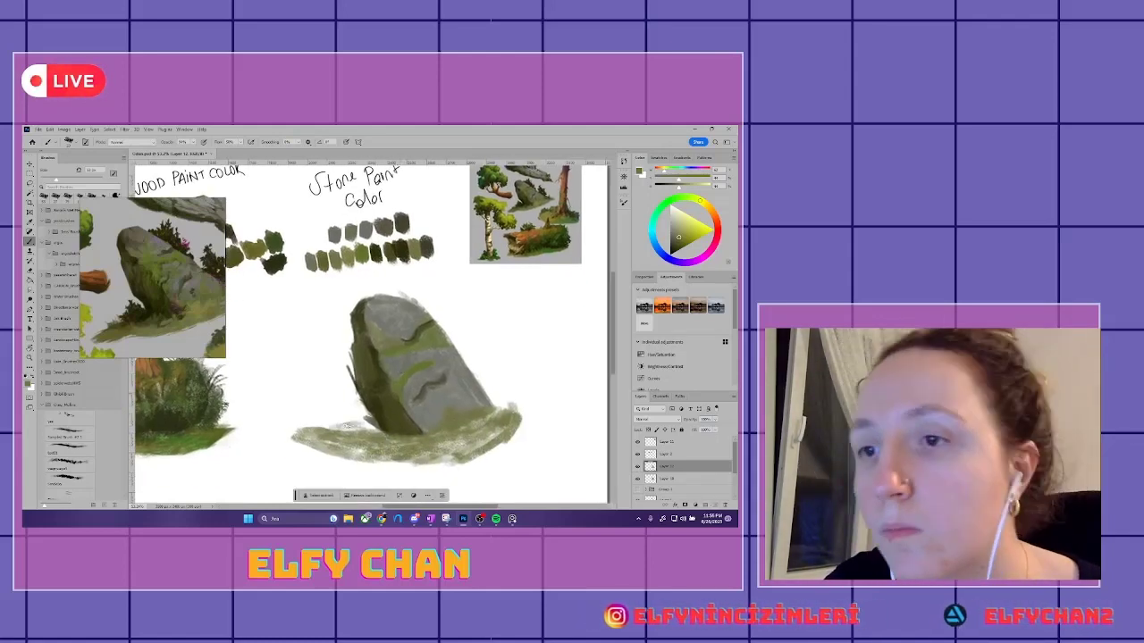
mouse_move(268, 436)
mouse_down()
mouse_move(432, 410)
mouse_move(453, 418)
mouse_up()
- Sample a stone swatch colour and paint grass blades around the stone's base
alt+click(375, 261)
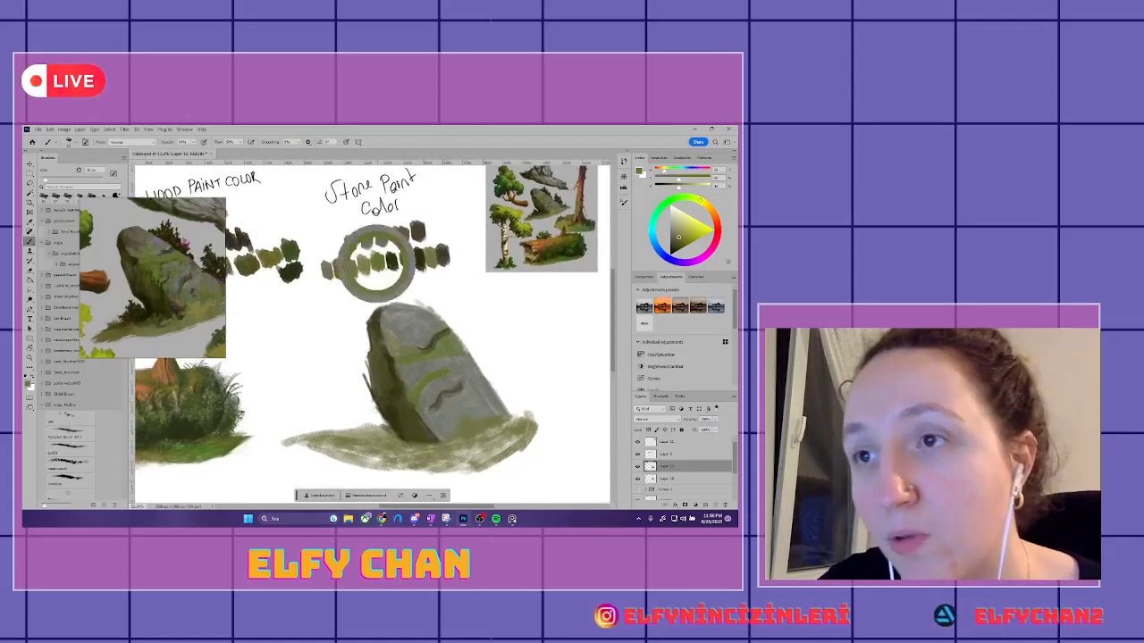
drag(408, 285, 438, 261)
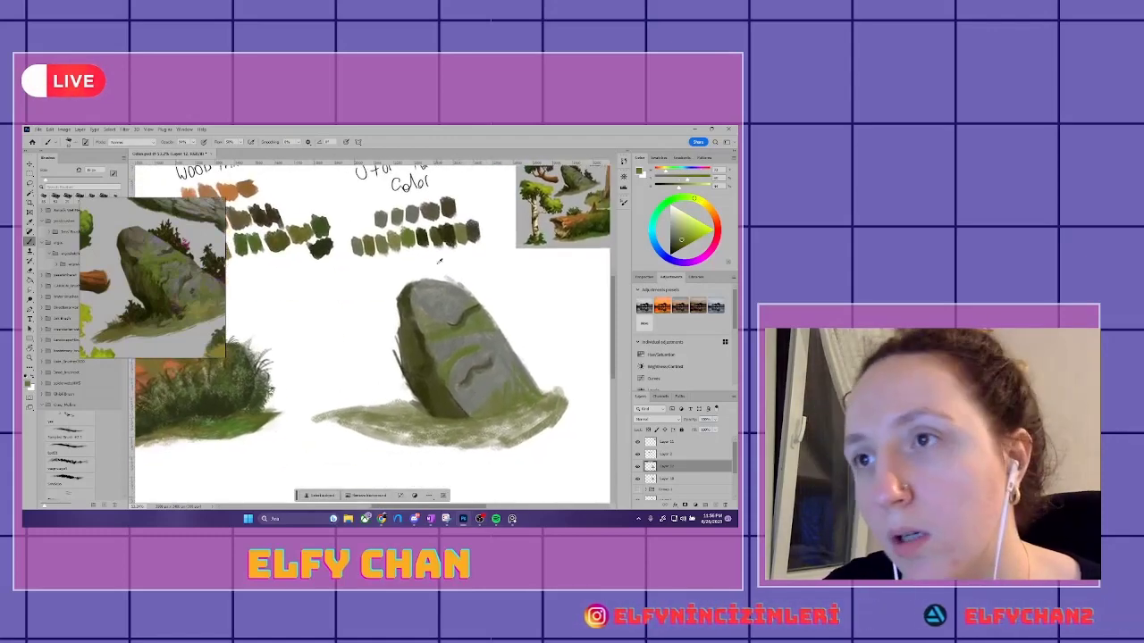
drag(453, 420, 456, 431)
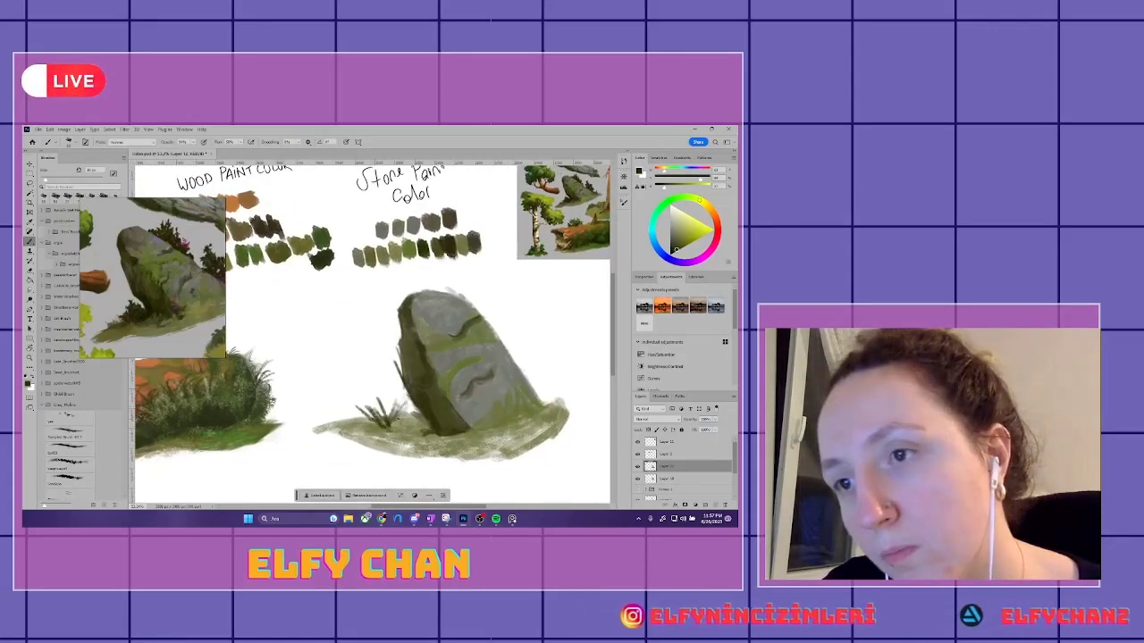
drag(357, 427, 393, 404)
drag(455, 420, 433, 407)
drag(367, 395, 382, 370)
mouse_move(431, 420)
mouse_down()
mouse_move(451, 394)
mouse_move(416, 406)
mouse_move(416, 467)
mouse_move(484, 451)
mouse_up()
- Move the rock reference further right and undo the grey overpaint on the stone
drag(152, 200, 208, 193)
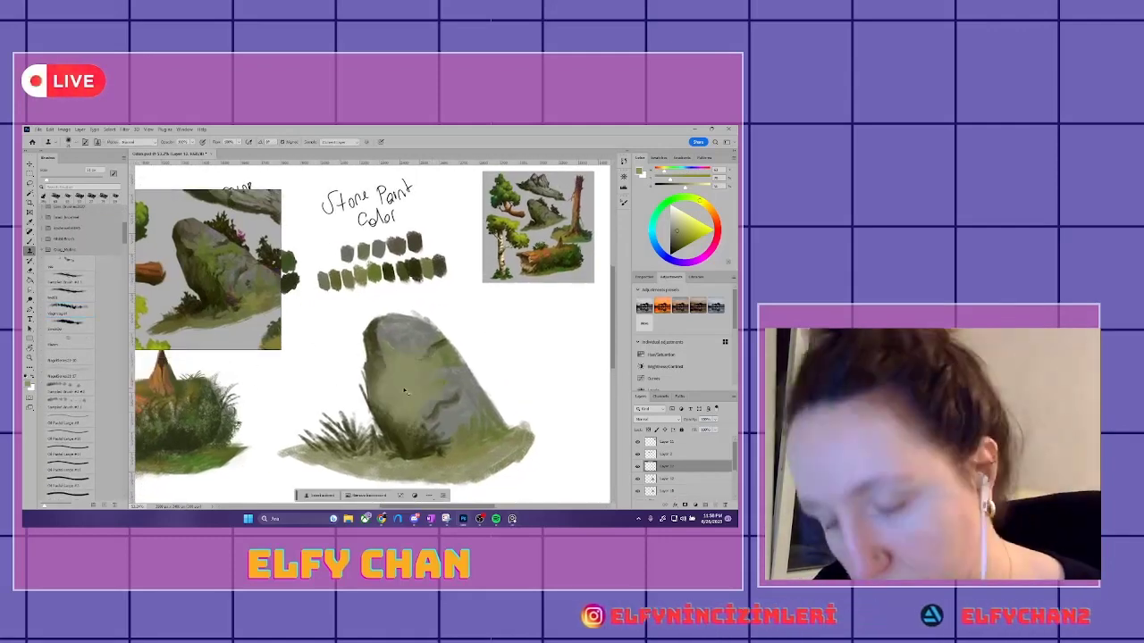
key(ctrl+z)
key(Return)
- Paint darker grass strokes across the stone's base
scroll(67, 358, down, 5)
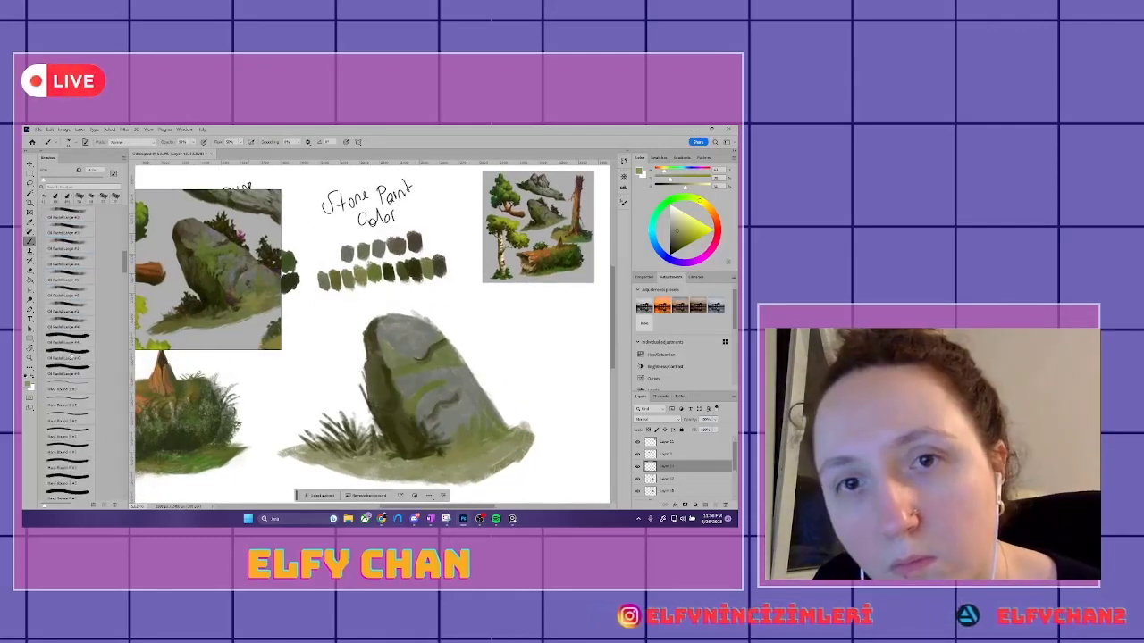
scroll(67, 358, down, 5)
mouse_move(411, 393)
mouse_down()
mouse_move(416, 380)
mouse_move(439, 417)
mouse_up()
mouse_move(464, 362)
mouse_down()
mouse_move(468, 374)
mouse_move(455, 376)
mouse_up()
drag(419, 410, 402, 438)
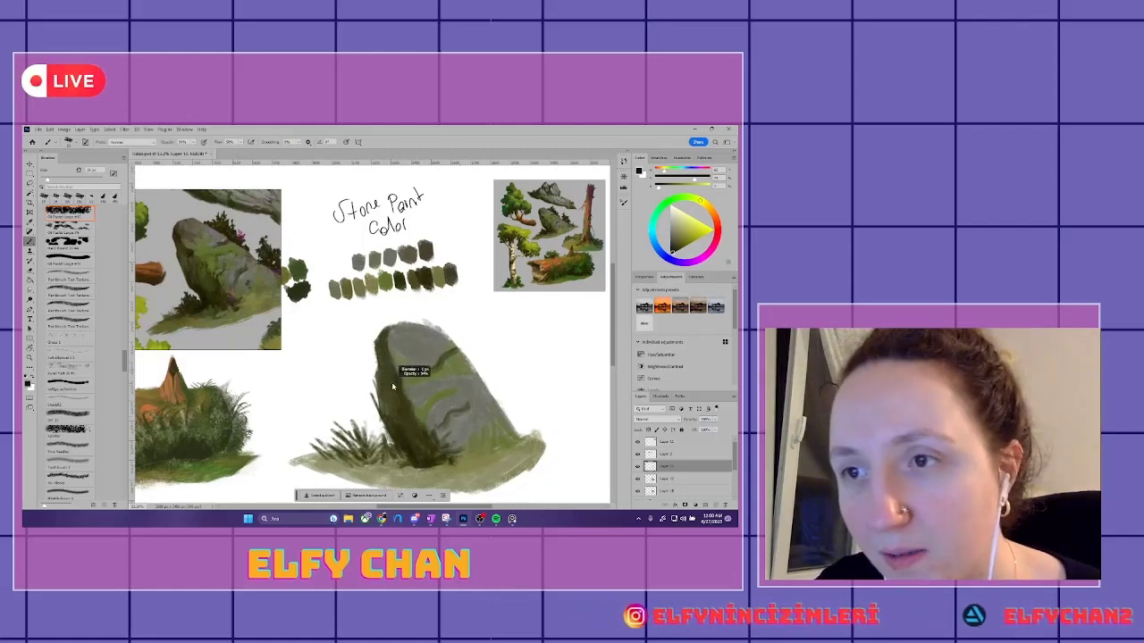
scroll(67, 268, down, 3)
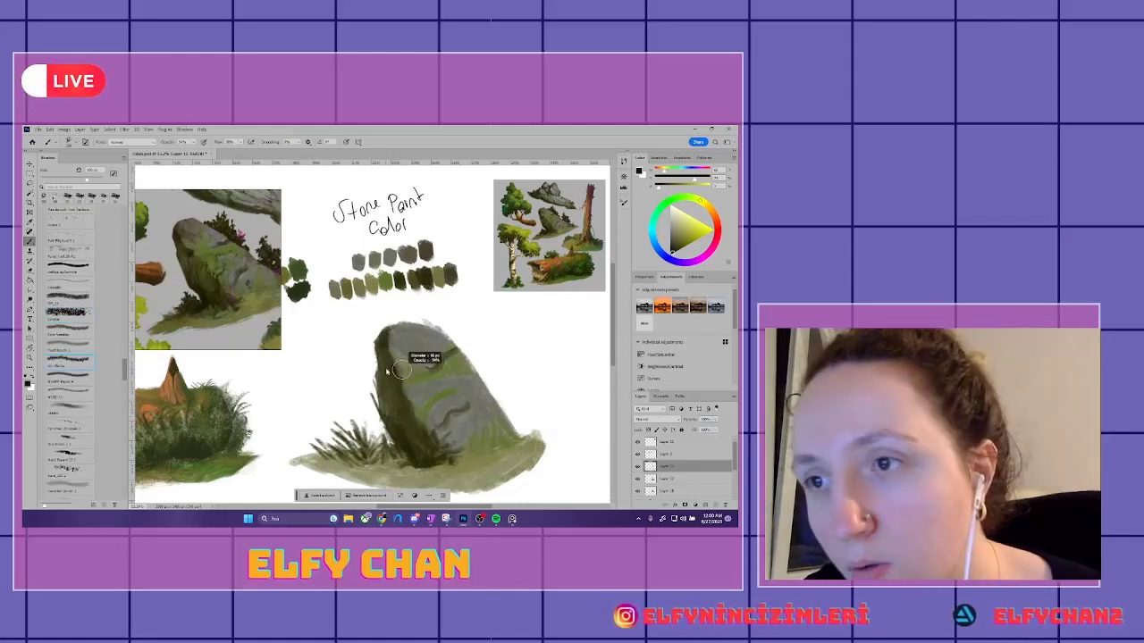
mouse_move(353, 460)
mouse_down()
mouse_move(375, 429)
mouse_move(429, 427)
mouse_up()
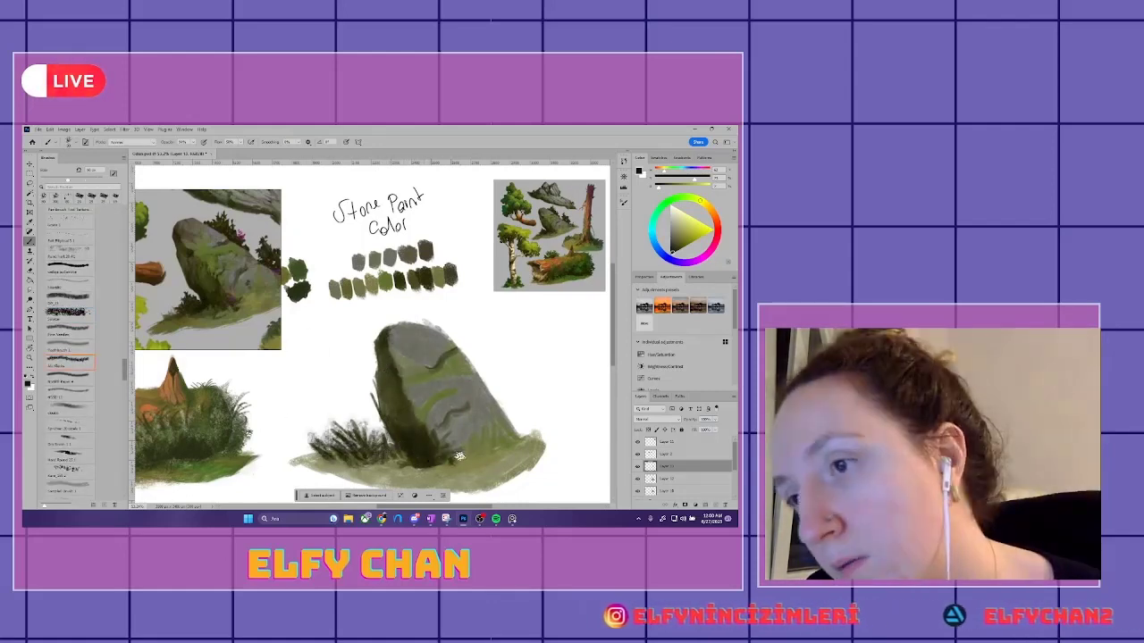
- Add small dark grass strokes near the stone base
scroll(67, 294, down, 3)
scroll(67, 304, down, 3)
scroll(67, 315, down, 3)
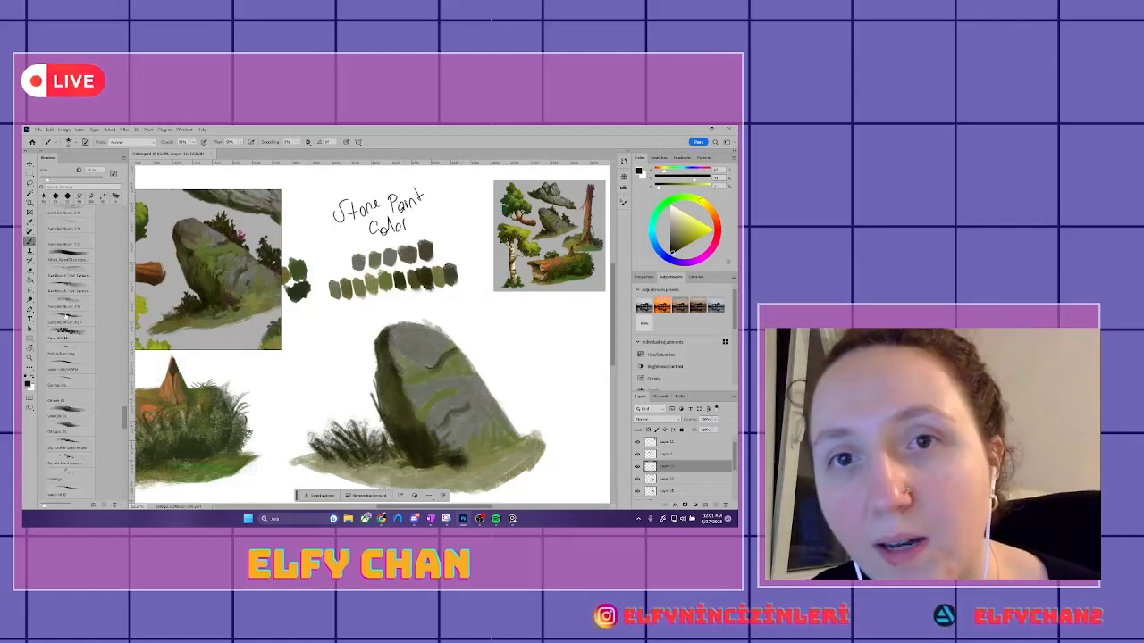
drag(449, 469, 461, 459)
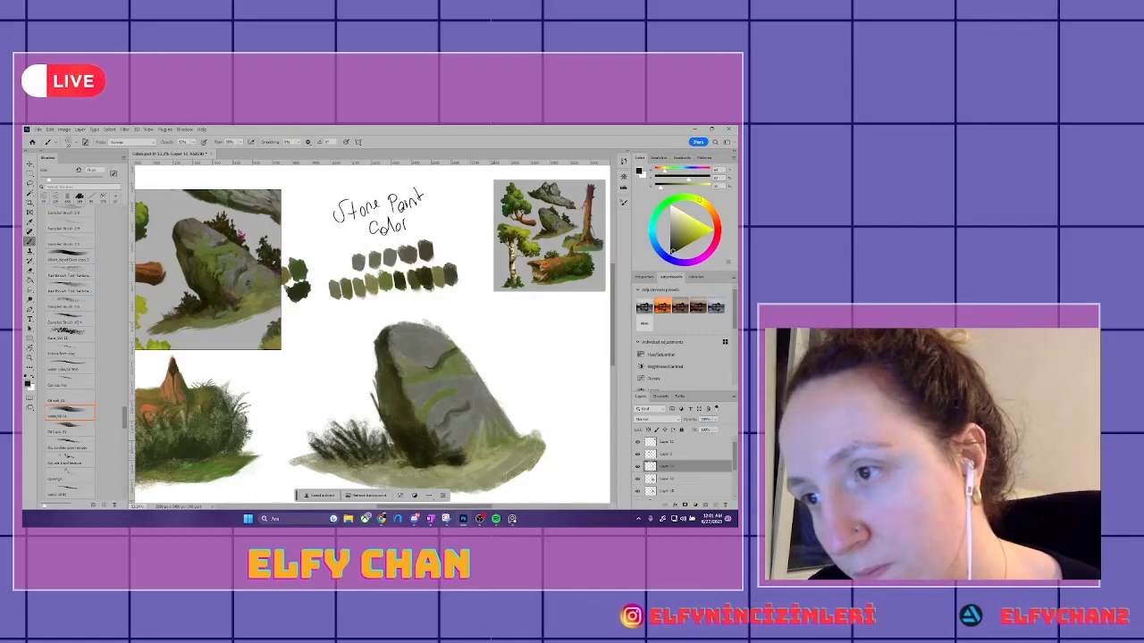
drag(428, 375, 420, 361)
drag(422, 452, 472, 432)
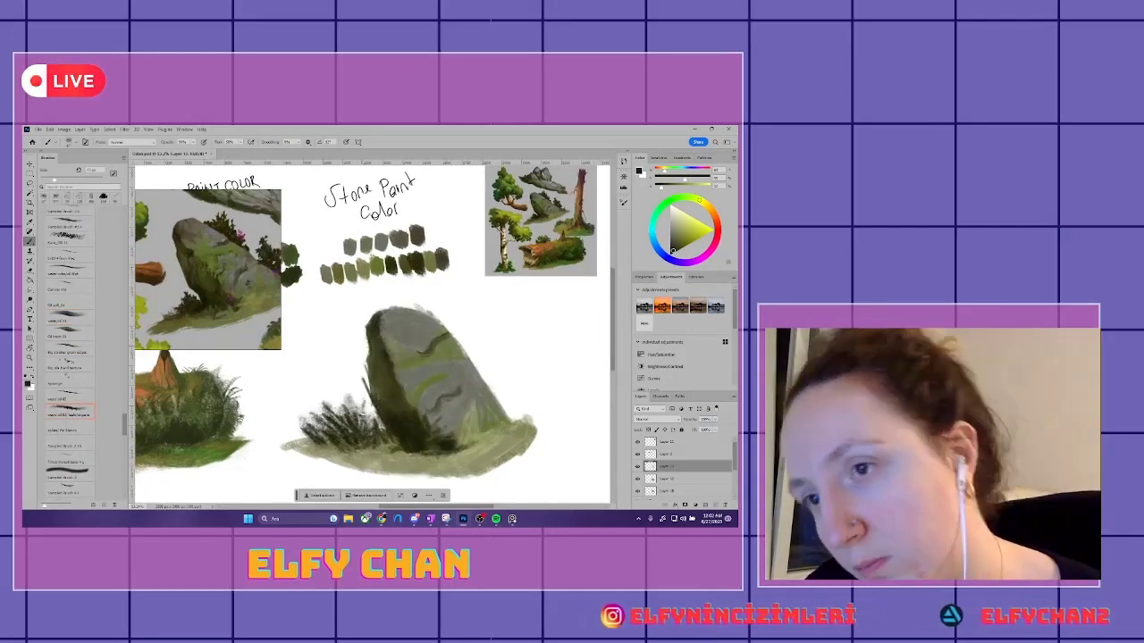
- With an oil pastel brush, paint a green ground stroke along the stone's base
drag(368, 417, 358, 404)
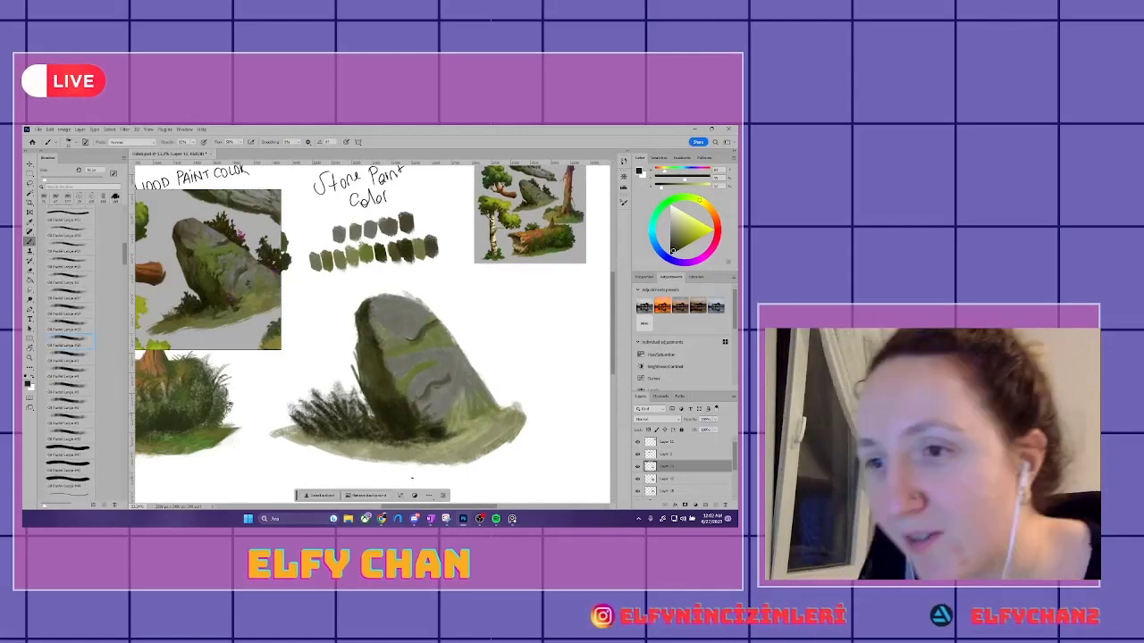
drag(287, 443, 366, 444)
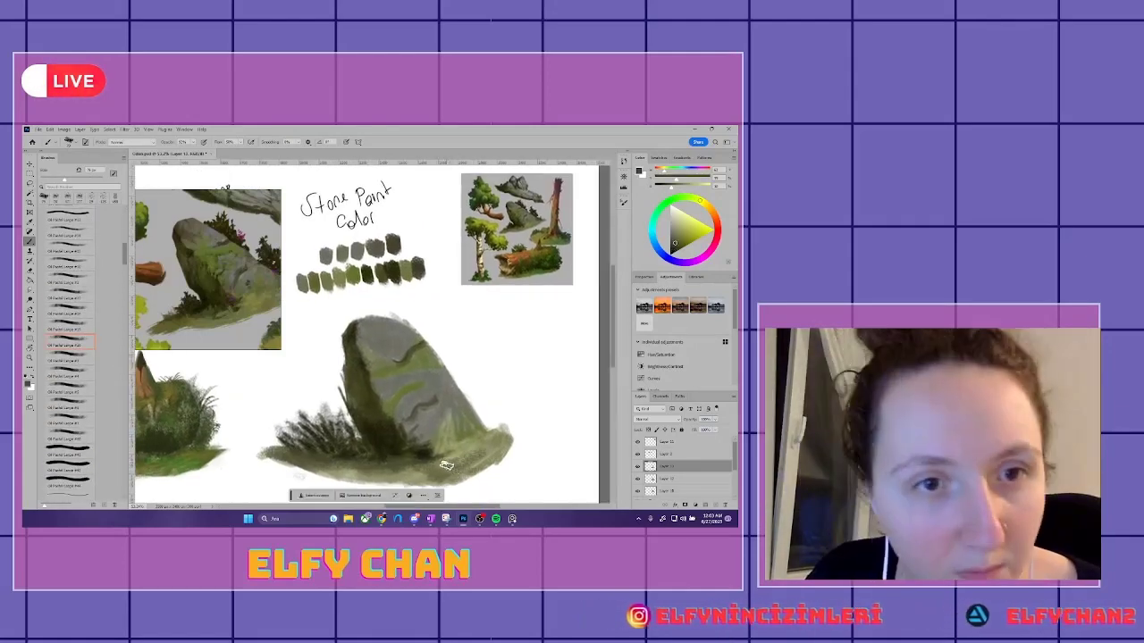
drag(402, 380, 443, 385)
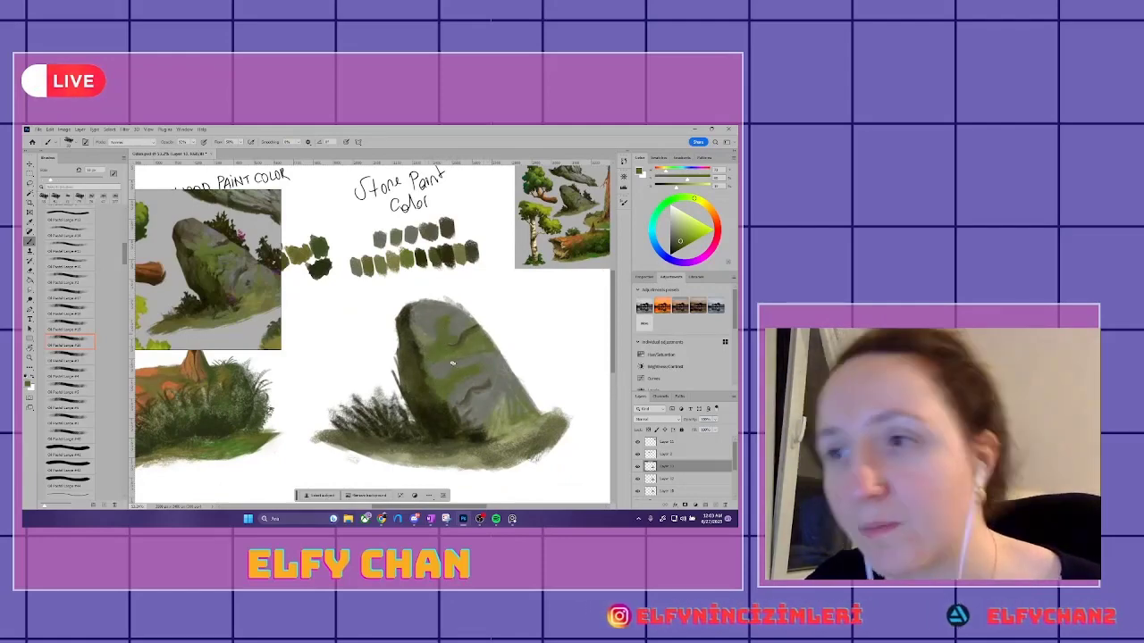
- Sample two slightly different greens from the rock
drag(438, 376, 429, 364)
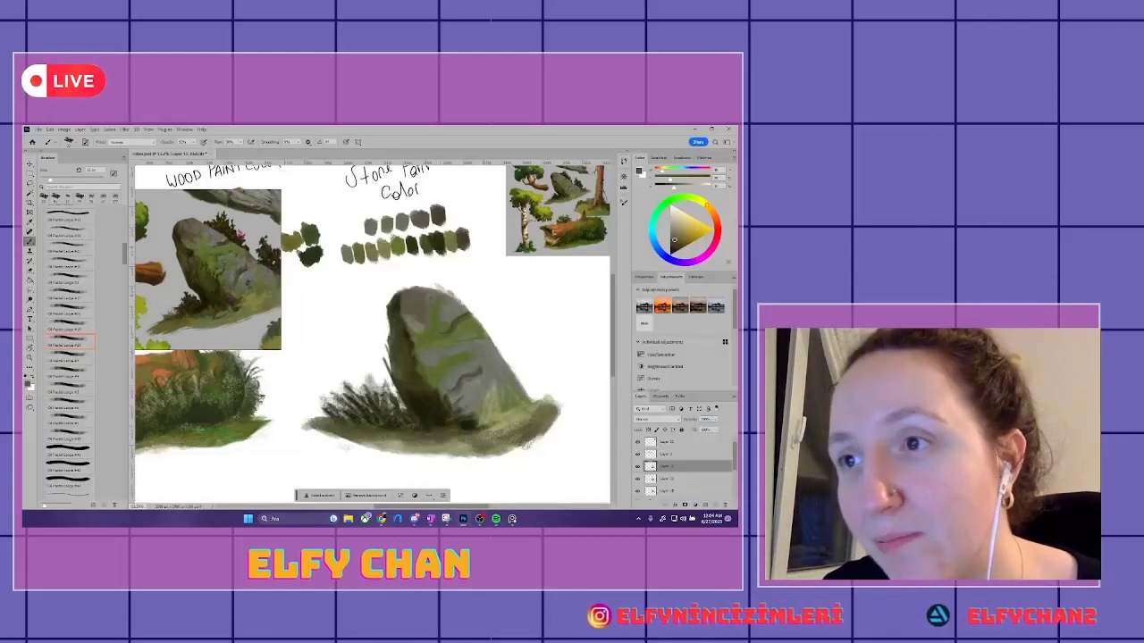
drag(434, 335, 421, 311)
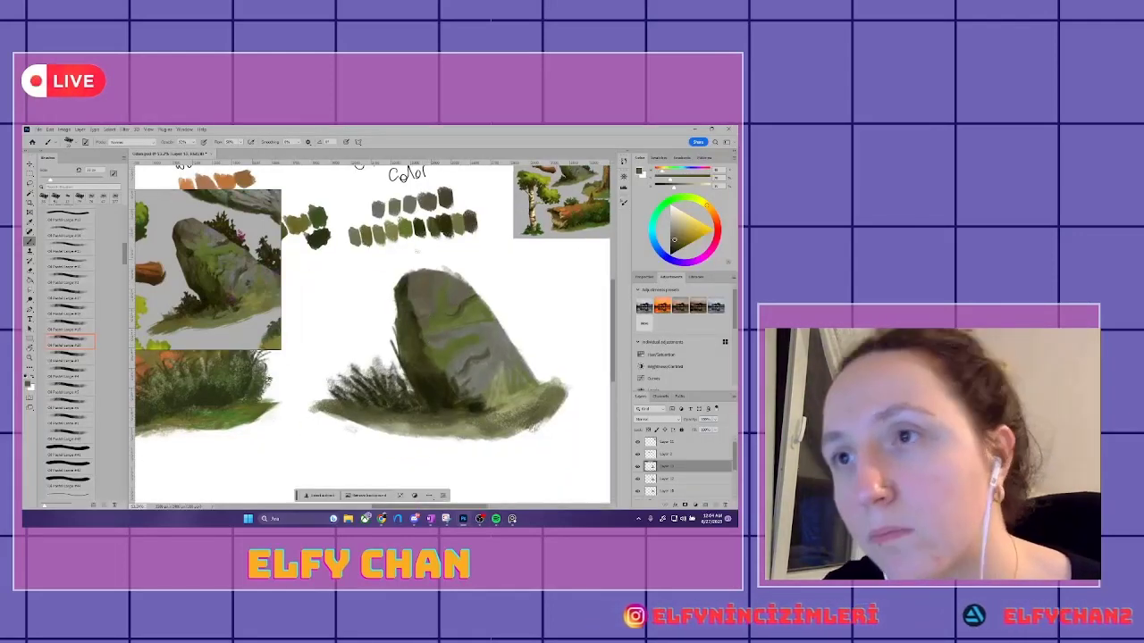
alt+click(424, 303)
alt+click(457, 306)
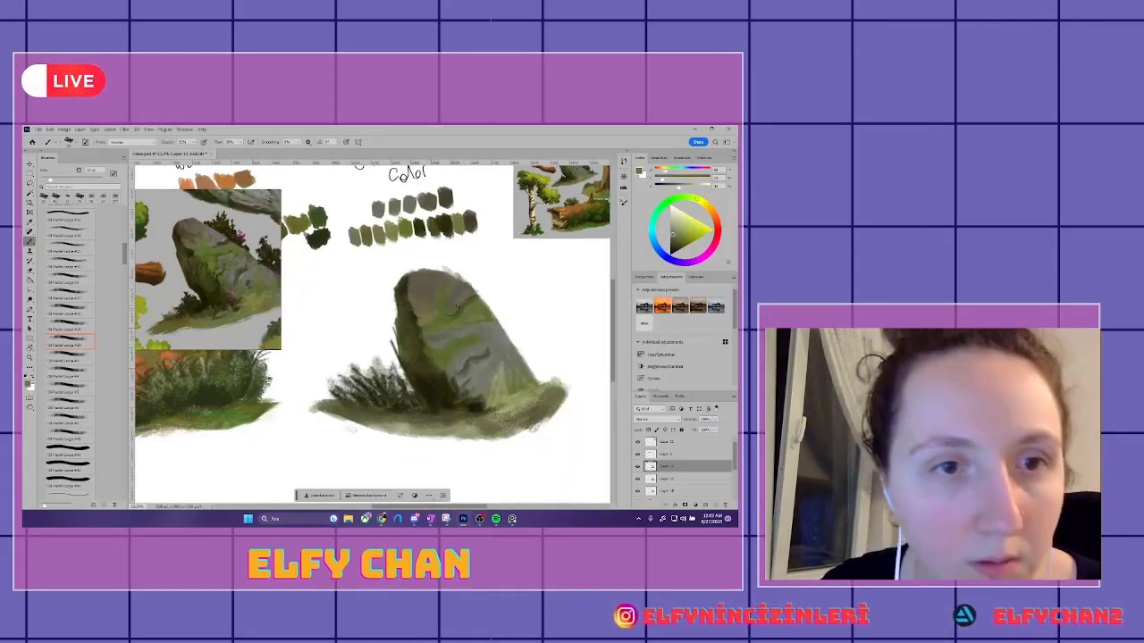
- Recentre the view on the rock and resize the brush with Alt+right-drag
drag(419, 278, 407, 289)
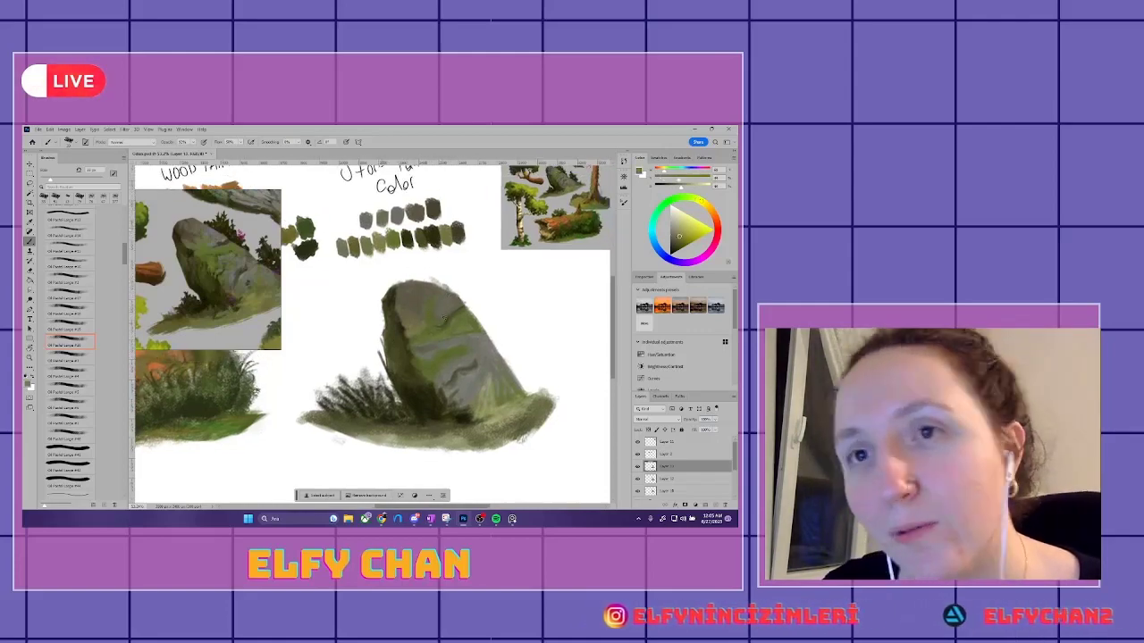
drag(467, 327, 474, 344)
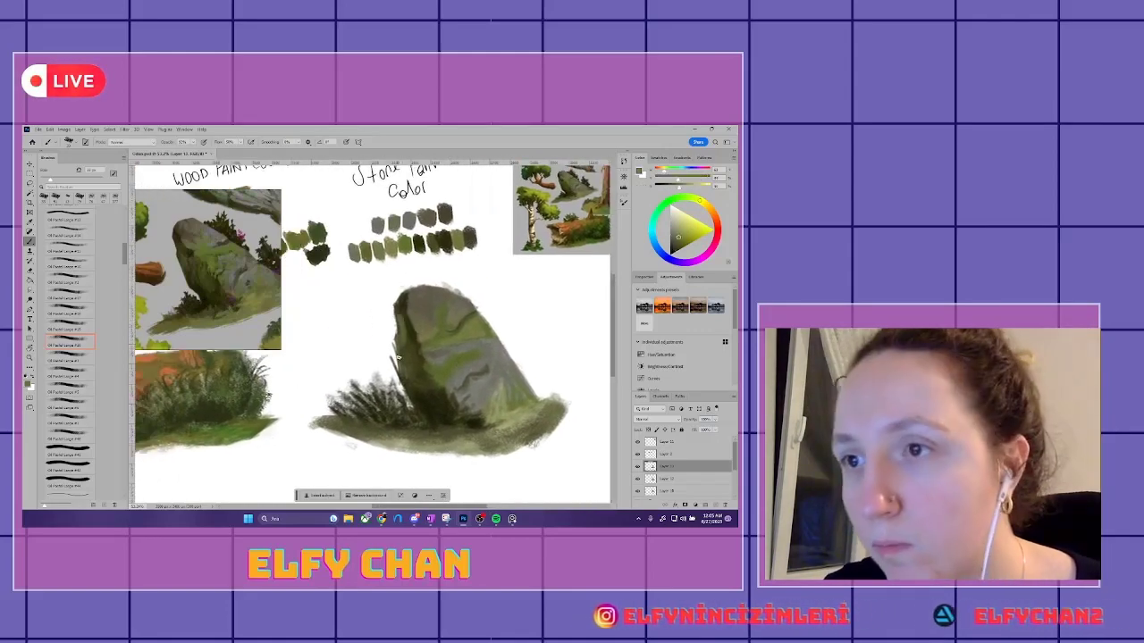
drag(395, 361, 434, 371)
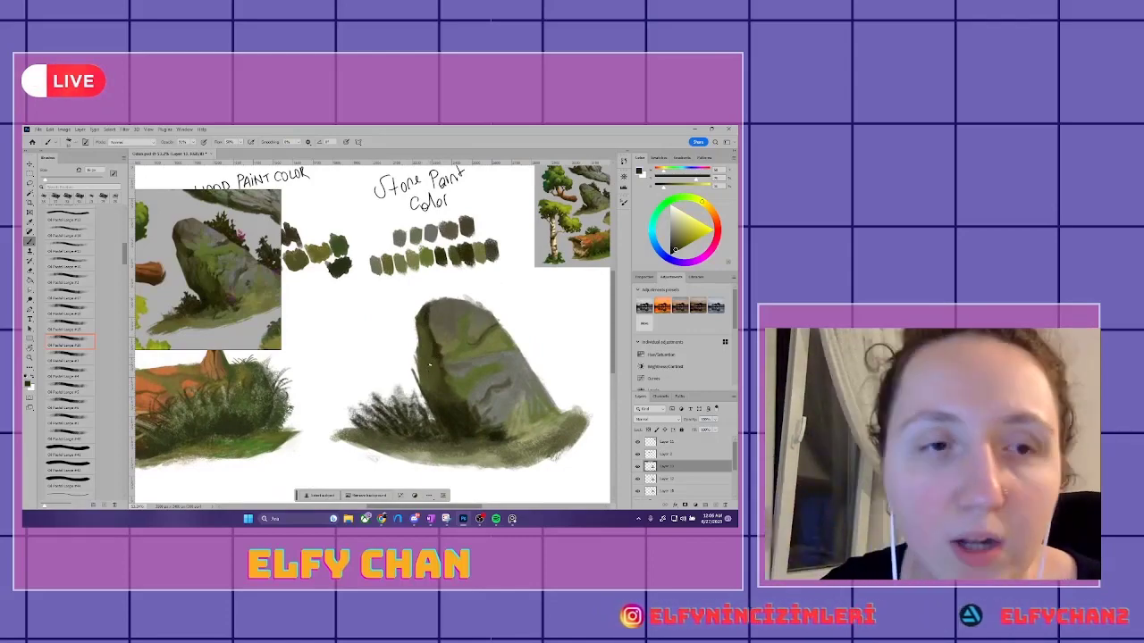
mouse_move(432, 356)
mouse_down()
mouse_move(419, 332)
mouse_move(435, 419)
mouse_move(423, 436)
mouse_up()
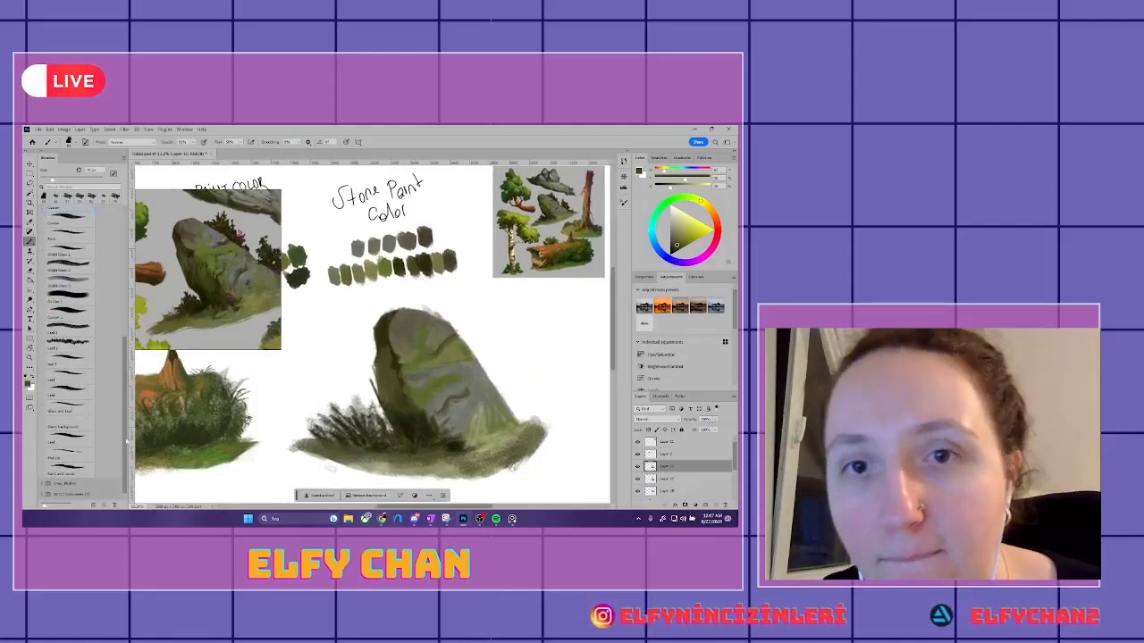
drag(449, 378, 492, 396)
alt+right_click(463, 403)
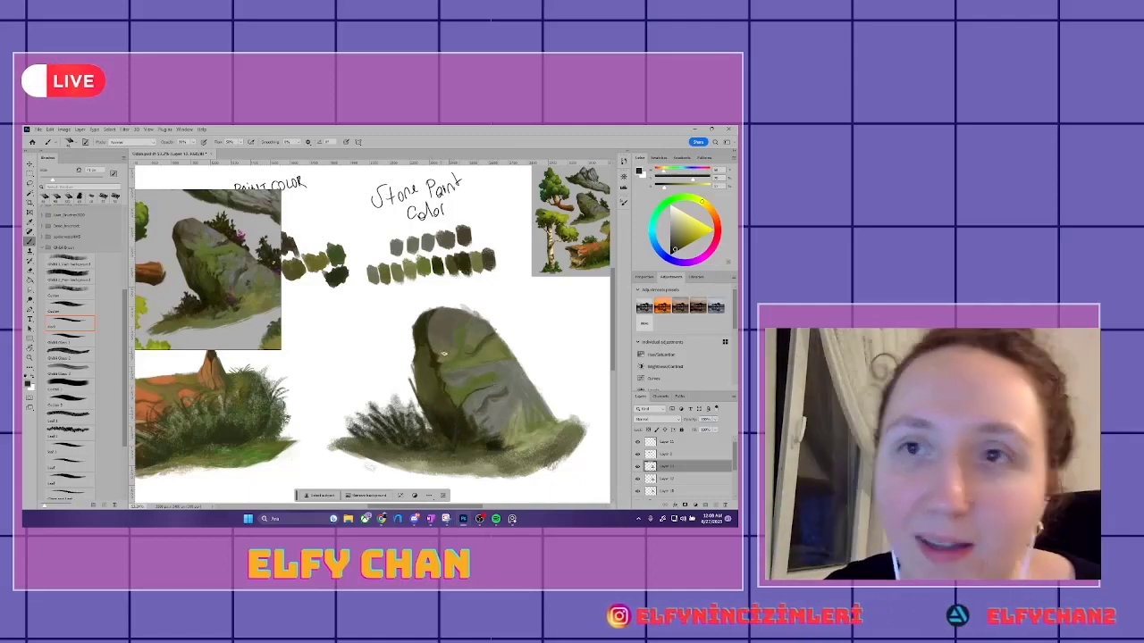
- Paint dark foliage along the rock's top and right edge
mouse_move(442, 354)
mouse_down()
mouse_move(418, 374)
mouse_move(469, 387)
mouse_up()
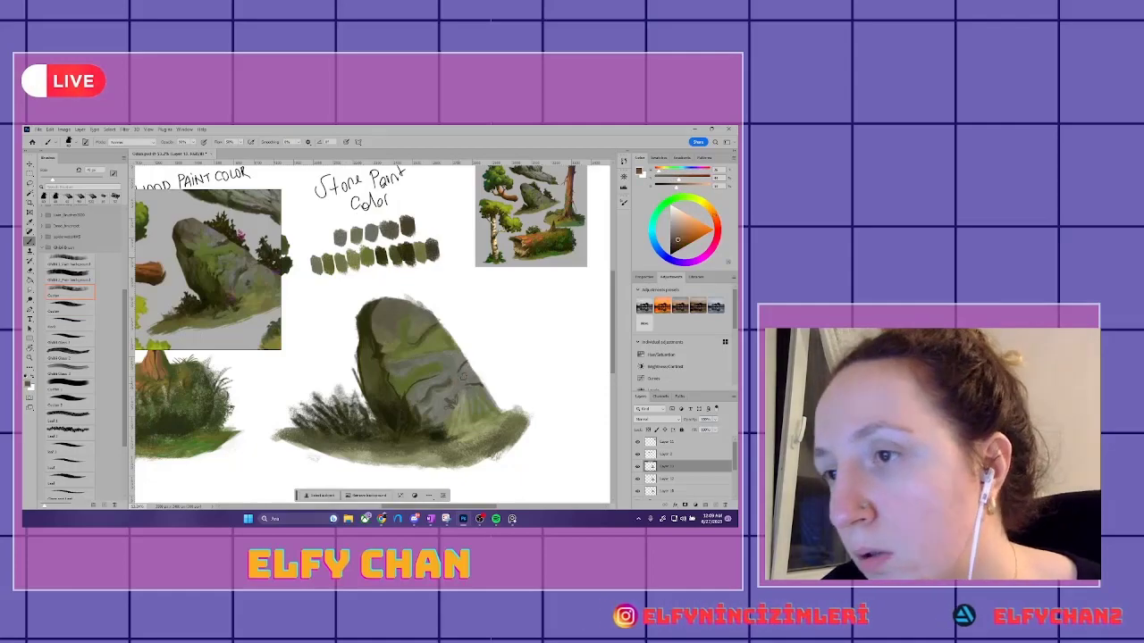
mouse_move(396, 360)
mouse_down()
mouse_move(438, 380)
mouse_move(448, 428)
mouse_up()
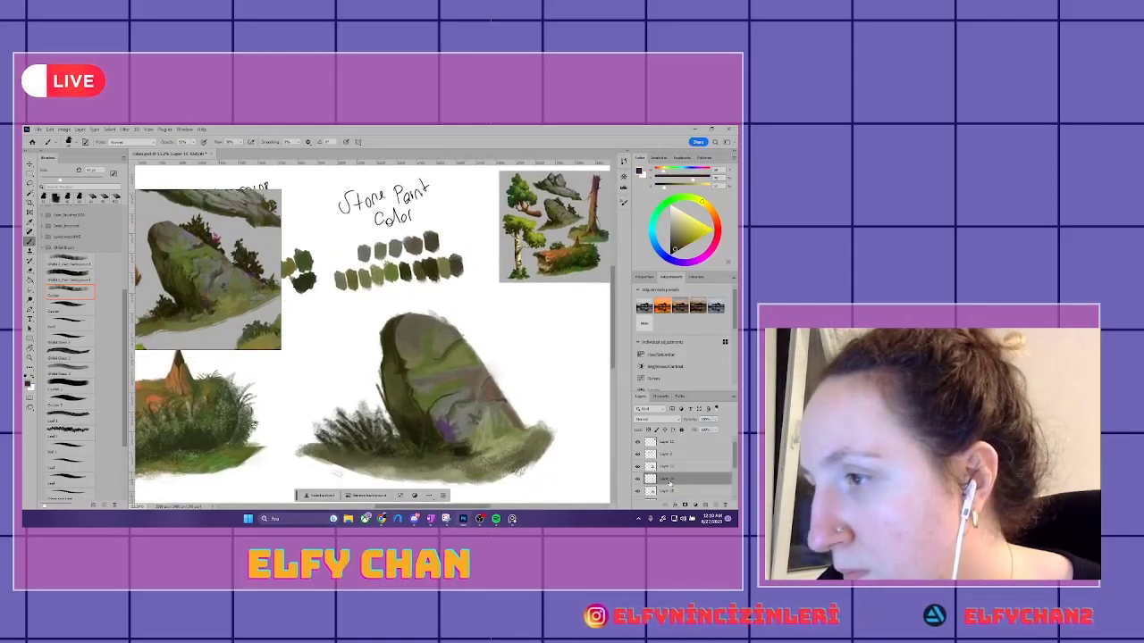
mouse_move(490, 365)
mouse_down()
mouse_move(487, 321)
mouse_move(505, 384)
mouse_move(558, 434)
mouse_up()
mouse_move(511, 400)
mouse_down()
mouse_move(511, 414)
mouse_move(495, 385)
mouse_move(525, 430)
mouse_up()
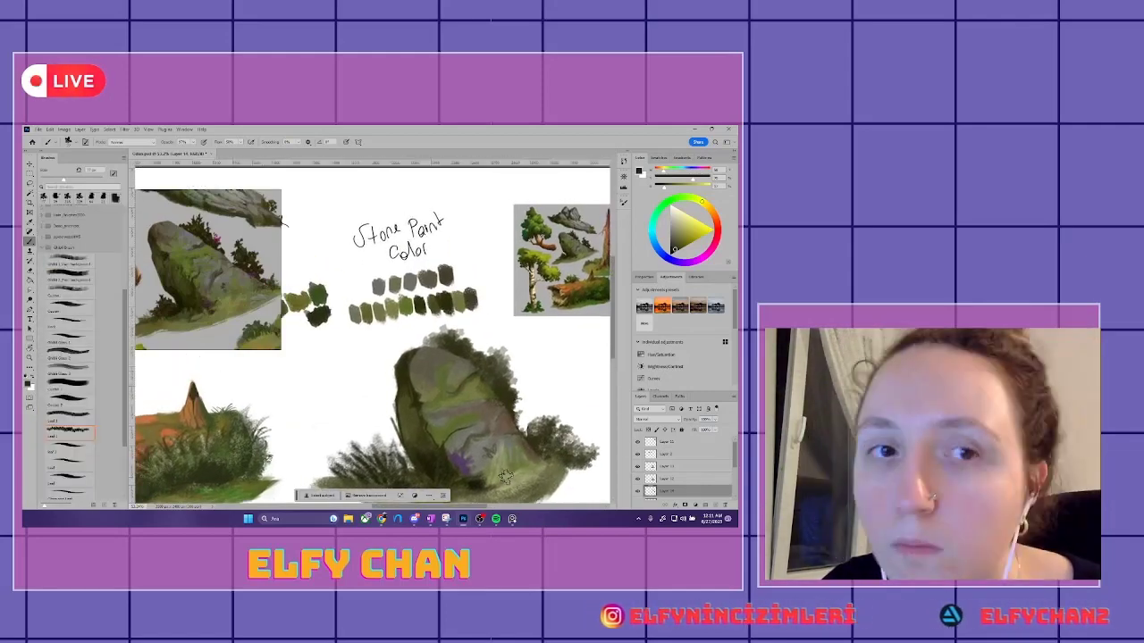
- Pick purple from the Color wheel and paint accents on the rock's right side and base
scroll(457, 465, down, 2)
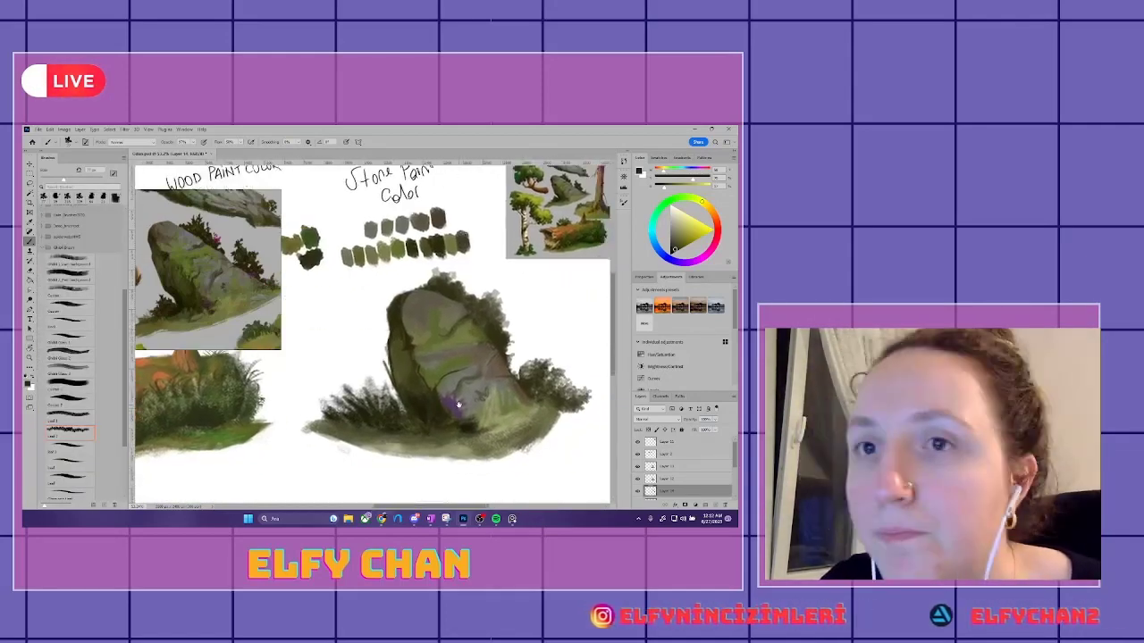
scroll(489, 409, up, 2)
click(702, 258)
drag(487, 366, 459, 331)
drag(545, 402, 568, 437)
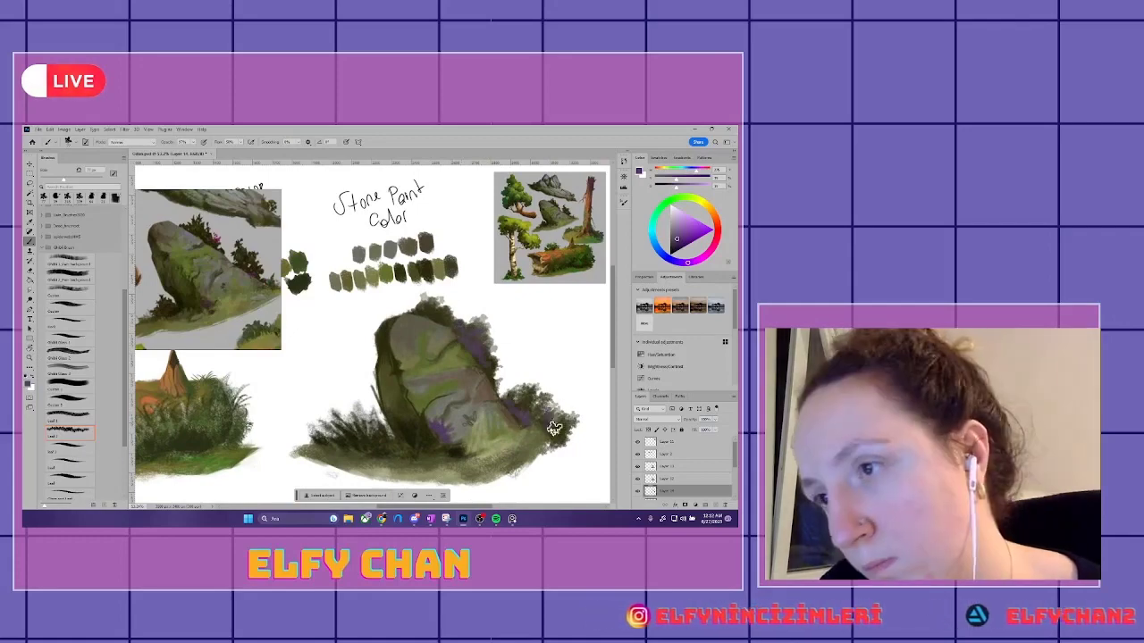
scroll(490, 414, down, 2)
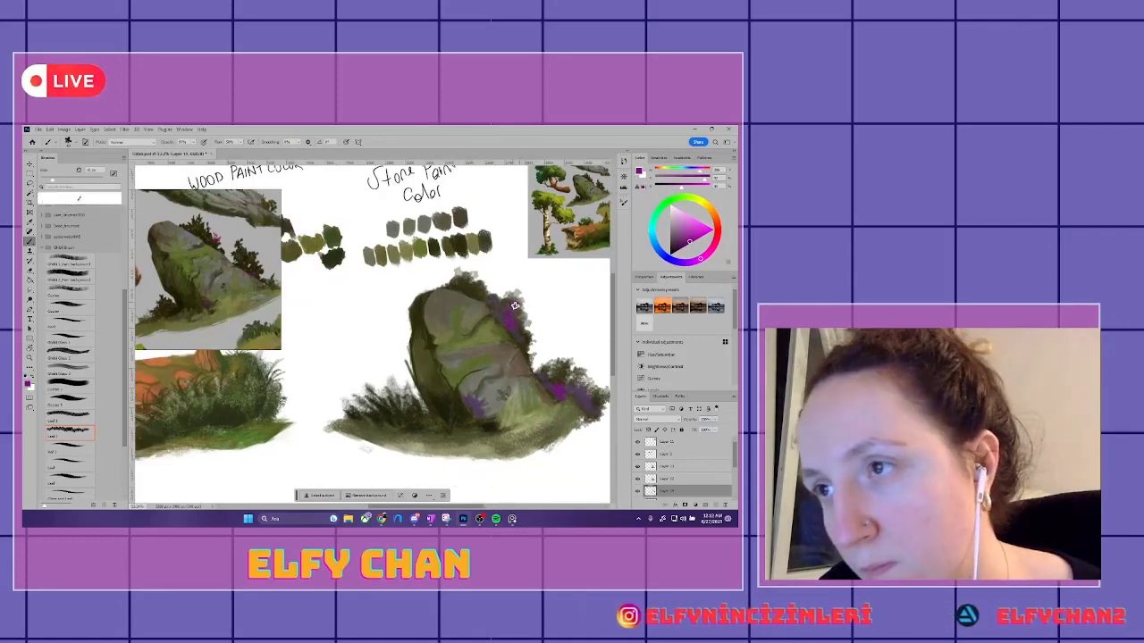
scroll(490, 414, down, 3)
click(670, 479)
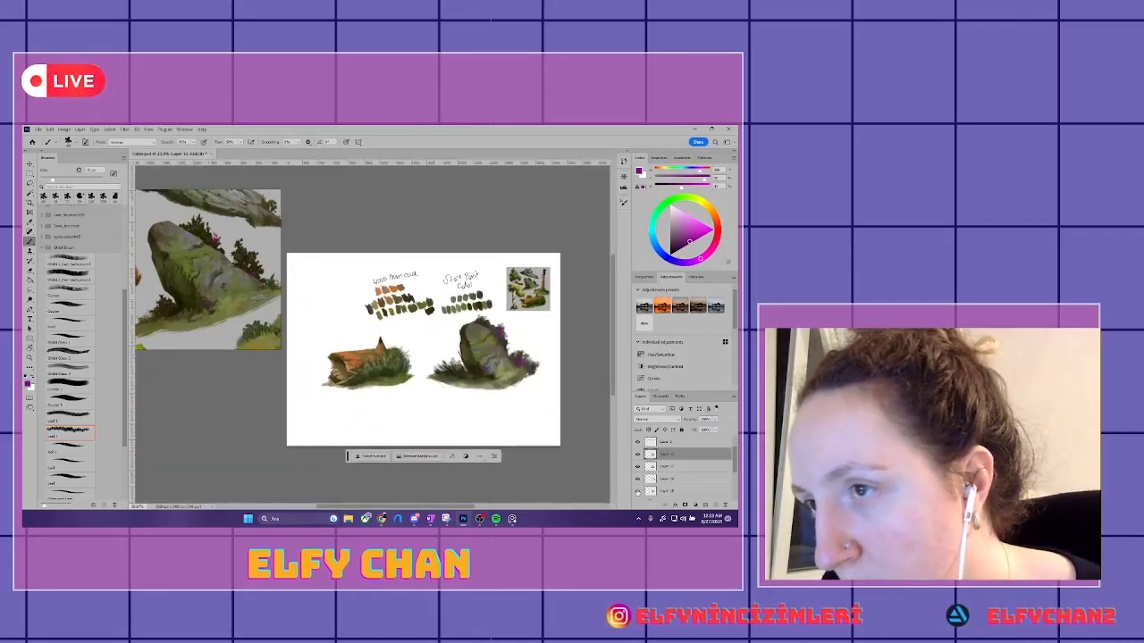
- Rename the study layers and group them together with Ctrl+G
click(666, 454)
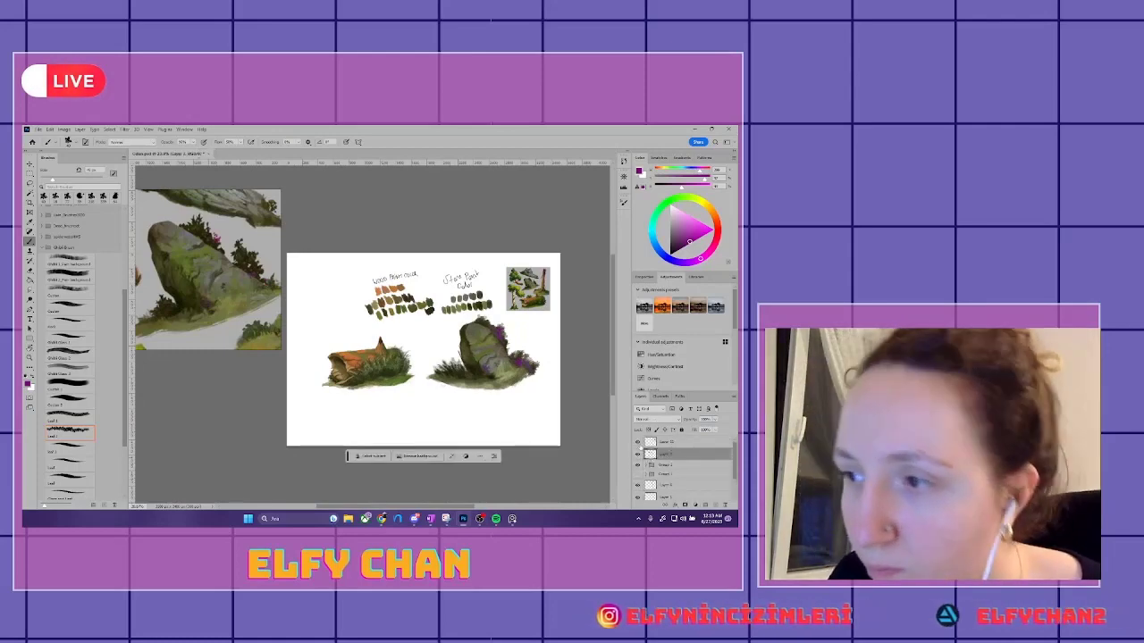
click(668, 475)
key(Return)
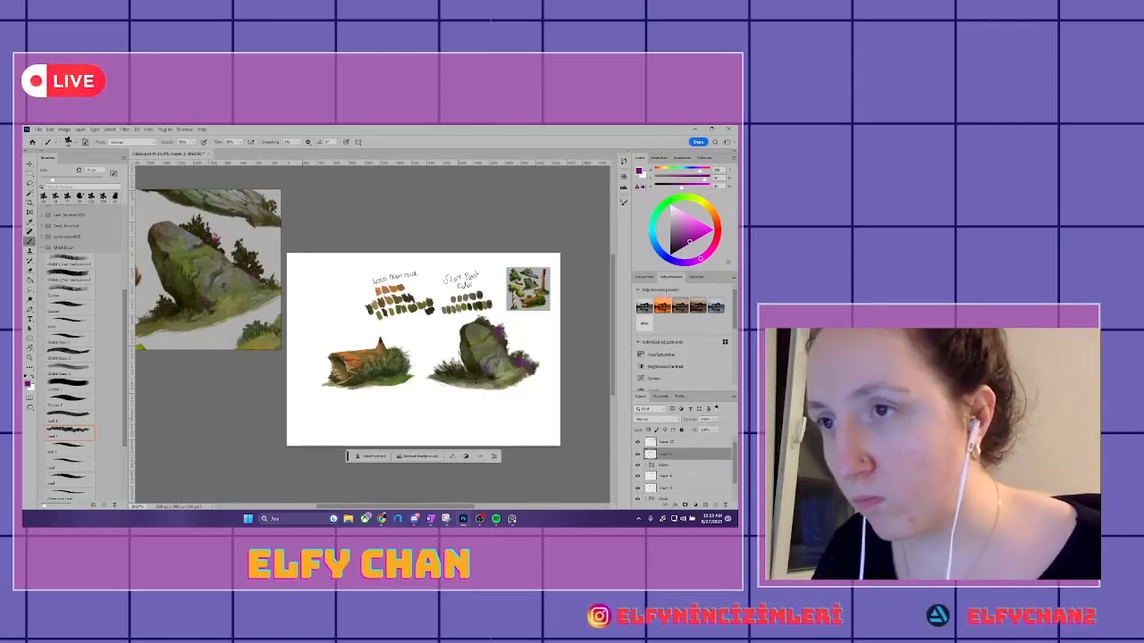
click(664, 476)
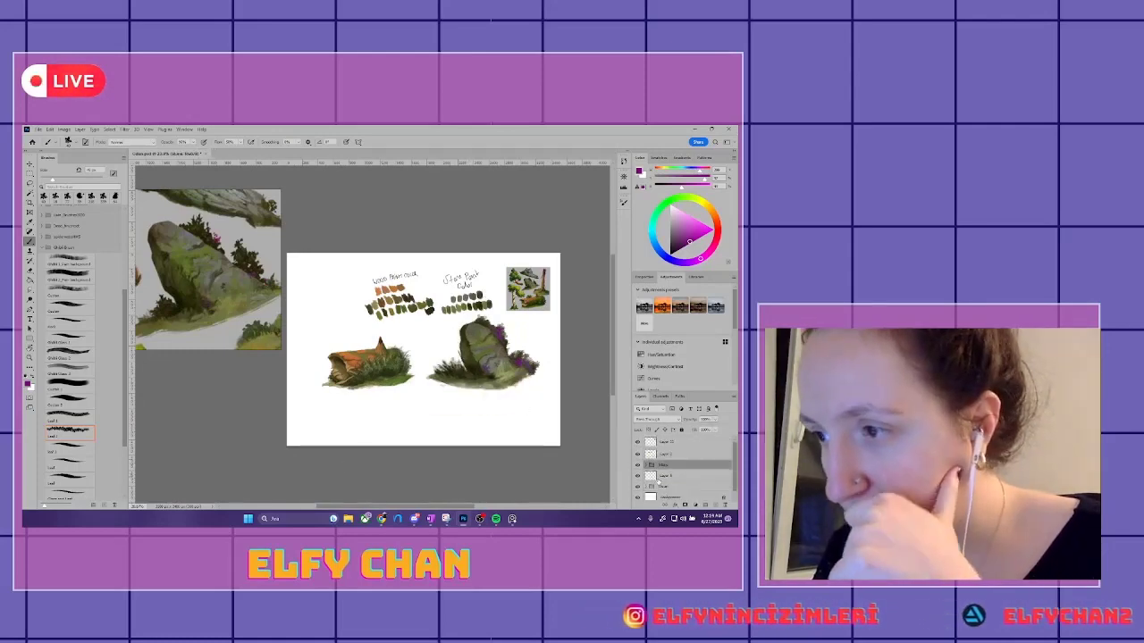
key(ctrl+g)
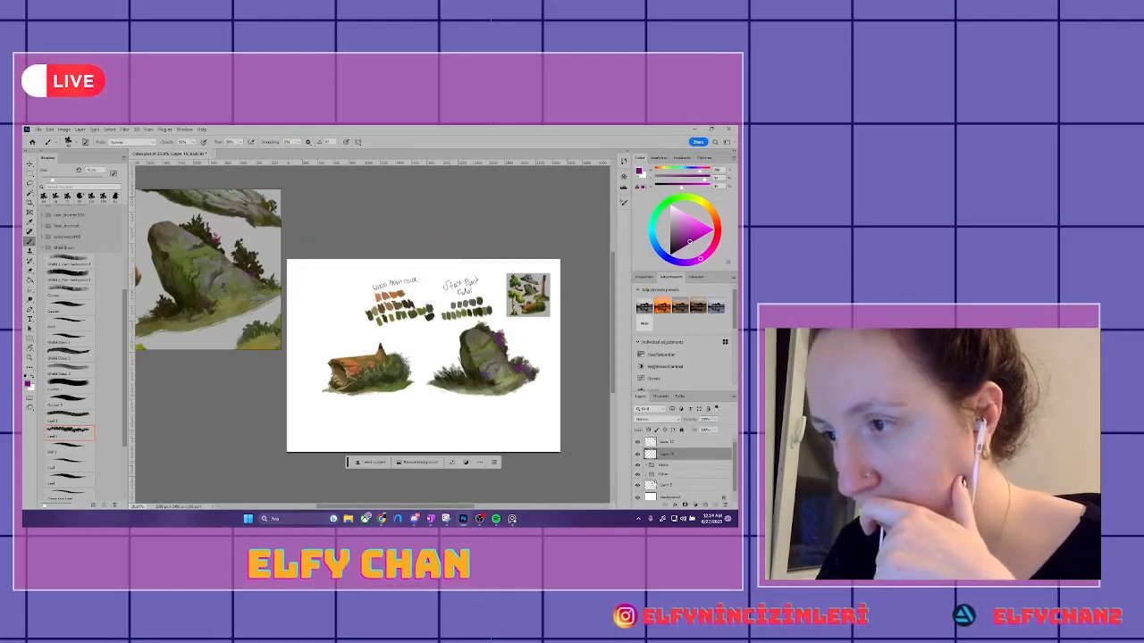
- Scale the log and stone studies down and move them left, then return to the Brush
key(ctrl+t)
drag(540, 326, 451, 322)
key(Return)
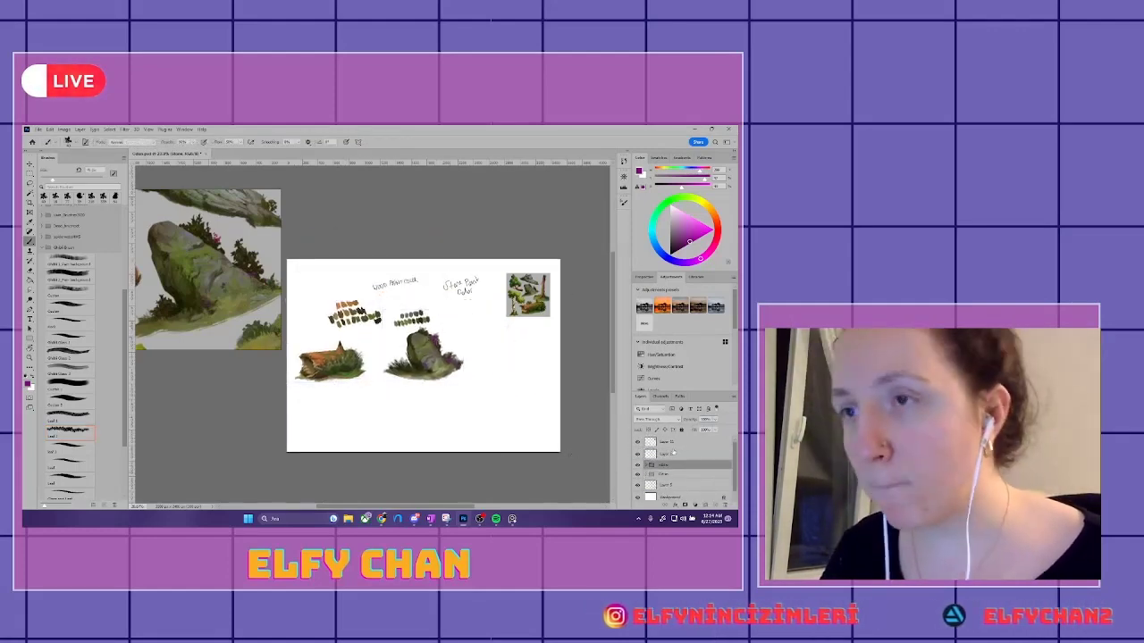
key(b)
scroll(357, 340, up, 2)
- Sample a brown from the tree reference and paint a brown swatch row on the right
scroll(280, 328, down, 2)
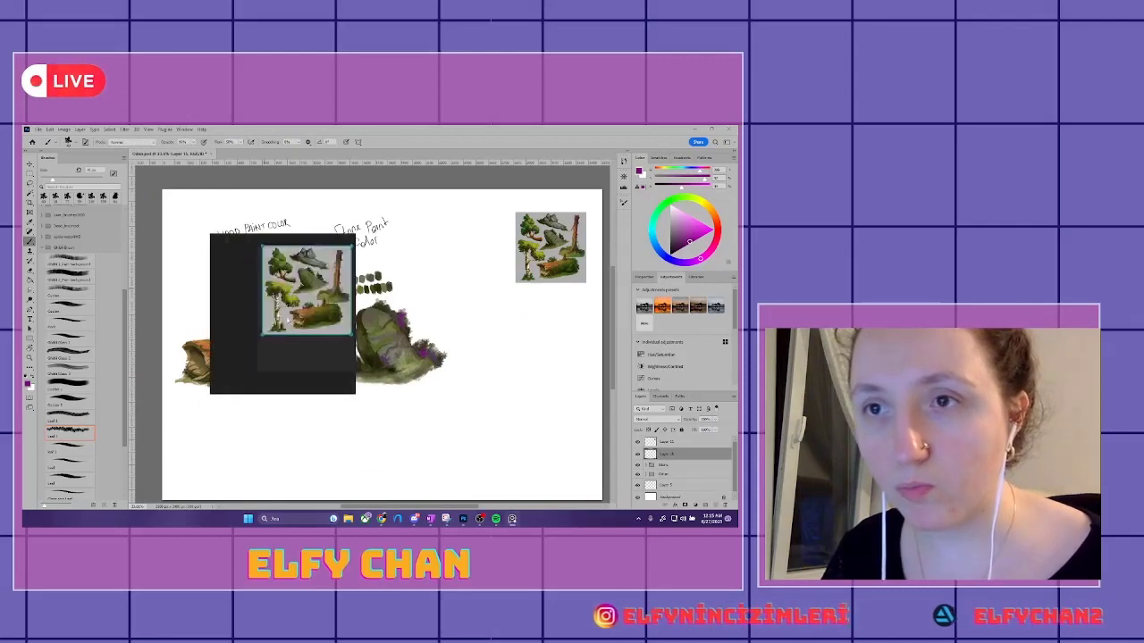
scroll(281, 328, up, 3)
scroll(523, 344, up, 2)
scroll(486, 386, up, 1)
scroll(477, 375, down, 1)
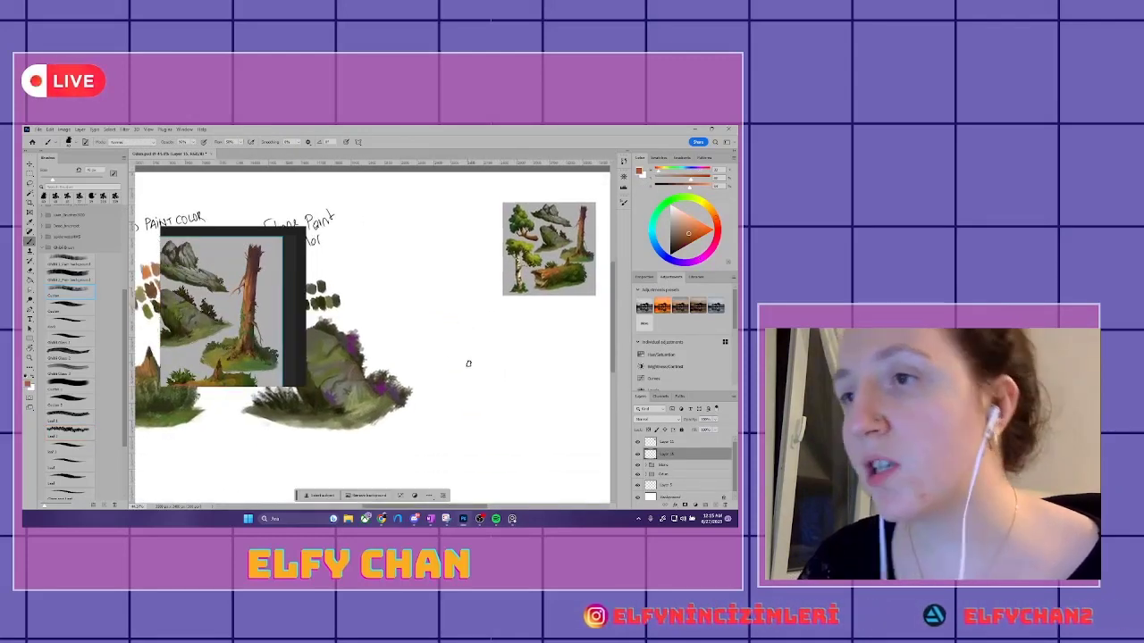
alt+click(577, 241)
mouse_move(473, 333)
mouse_down()
mouse_move(473, 349)
mouse_move(516, 349)
mouse_up()
- Add a row of pinkish-brown swatches and sample a green from the tree reference
alt+click(577, 241)
drag(576, 241, 554, 247)
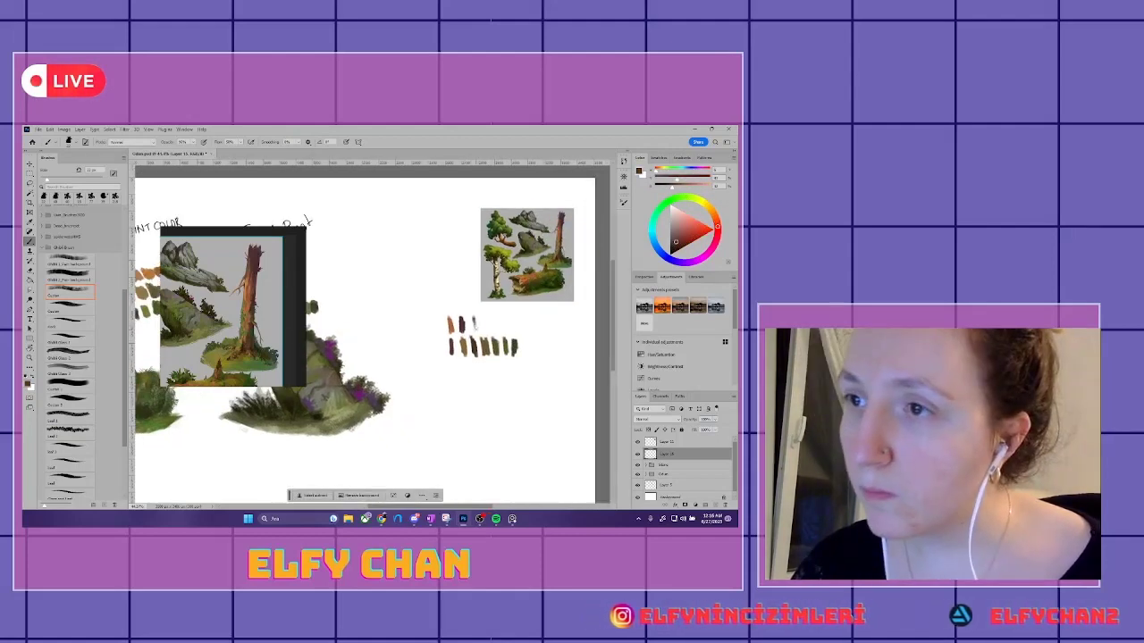
drag(473, 319, 473, 331)
drag(491, 319, 493, 331)
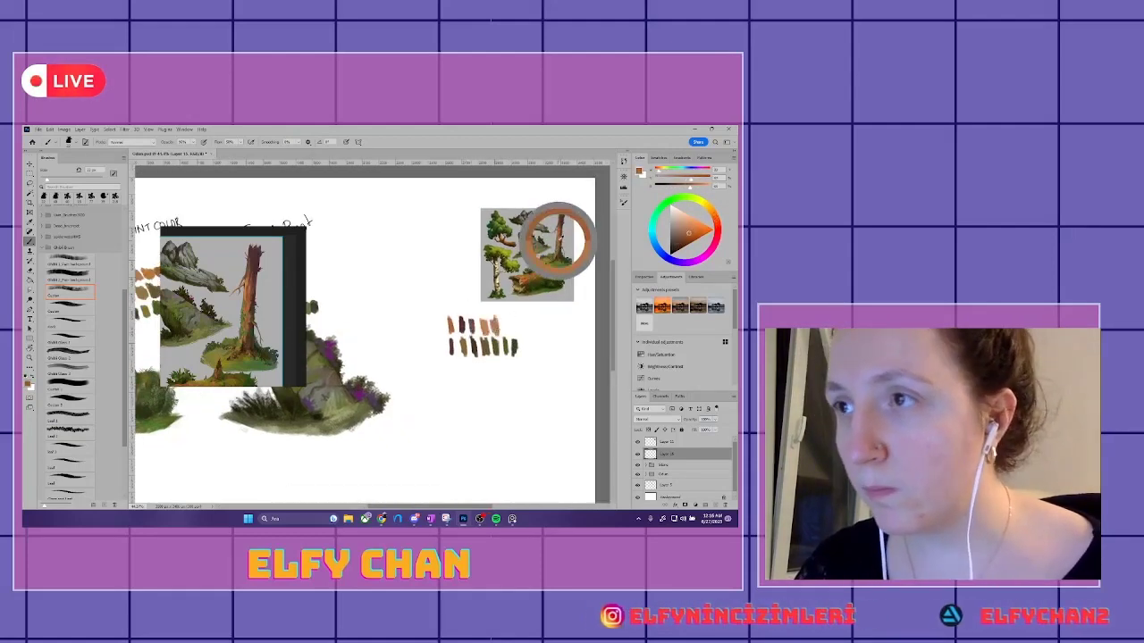
alt+click(548, 243)
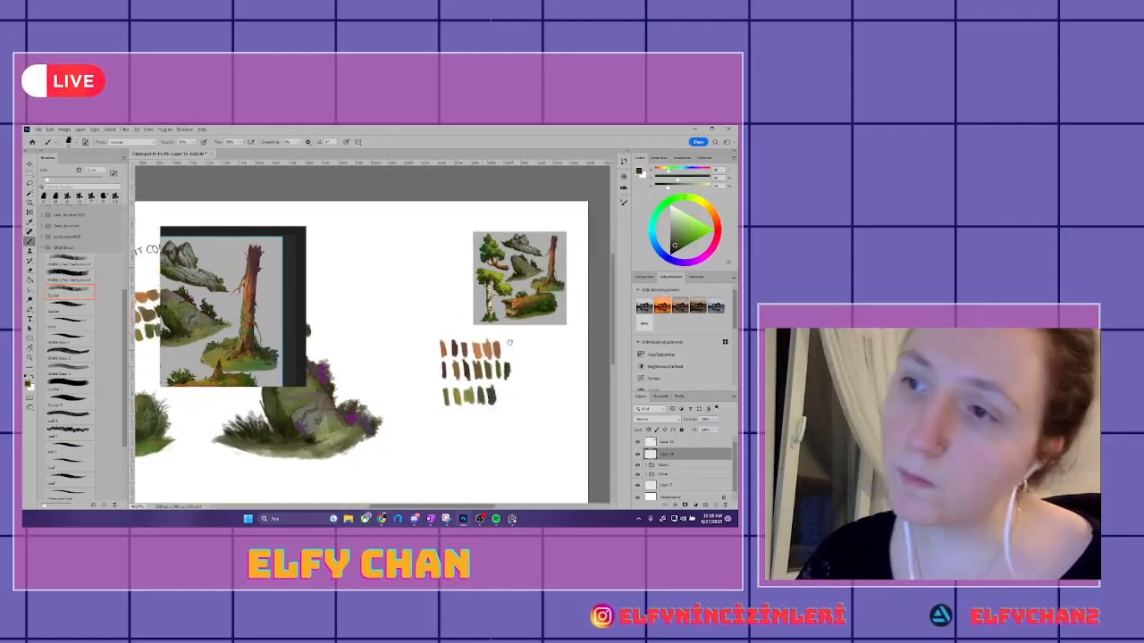
drag(472, 373, 427, 298)
scroll(473, 367, down, 2)
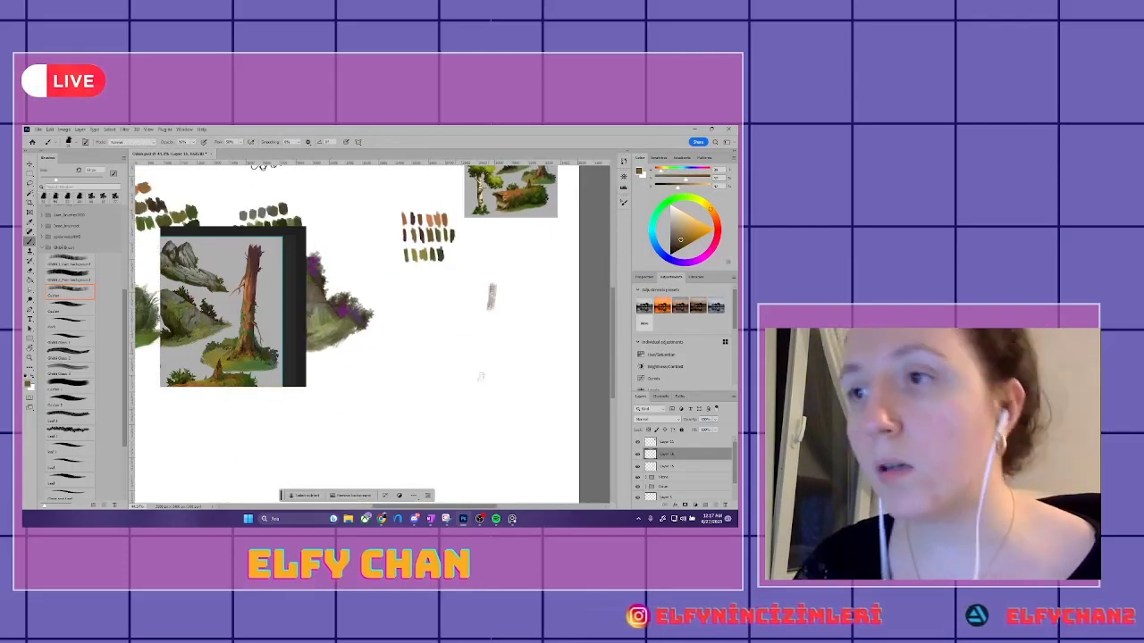
- Paint the brown tree trunk with spreading roots and branches, undoing one branch stroke
scroll(492, 393, down, 1)
mouse_move(522, 291)
mouse_down()
mouse_move(483, 447)
mouse_move(502, 382)
mouse_up()
drag(502, 429, 451, 465)
drag(491, 366, 447, 451)
scroll(483, 402, down, 1)
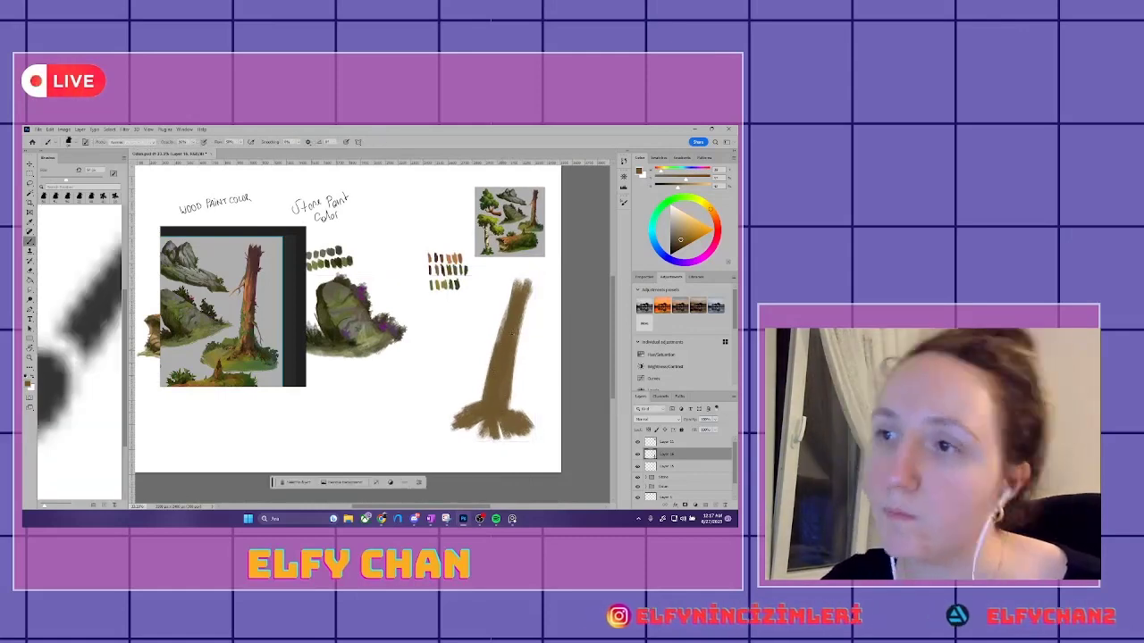
mouse_move(461, 368)
mouse_down()
mouse_move(484, 341)
mouse_move(474, 337)
mouse_up()
drag(513, 358, 528, 385)
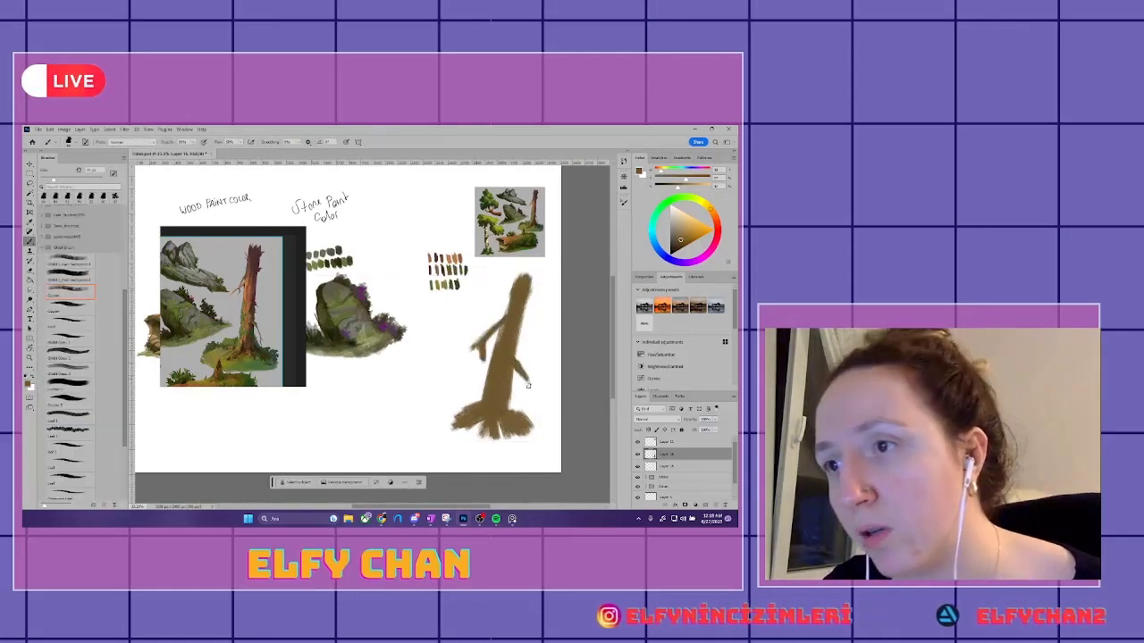
key(ctrl+z)
key(ctrl+z)
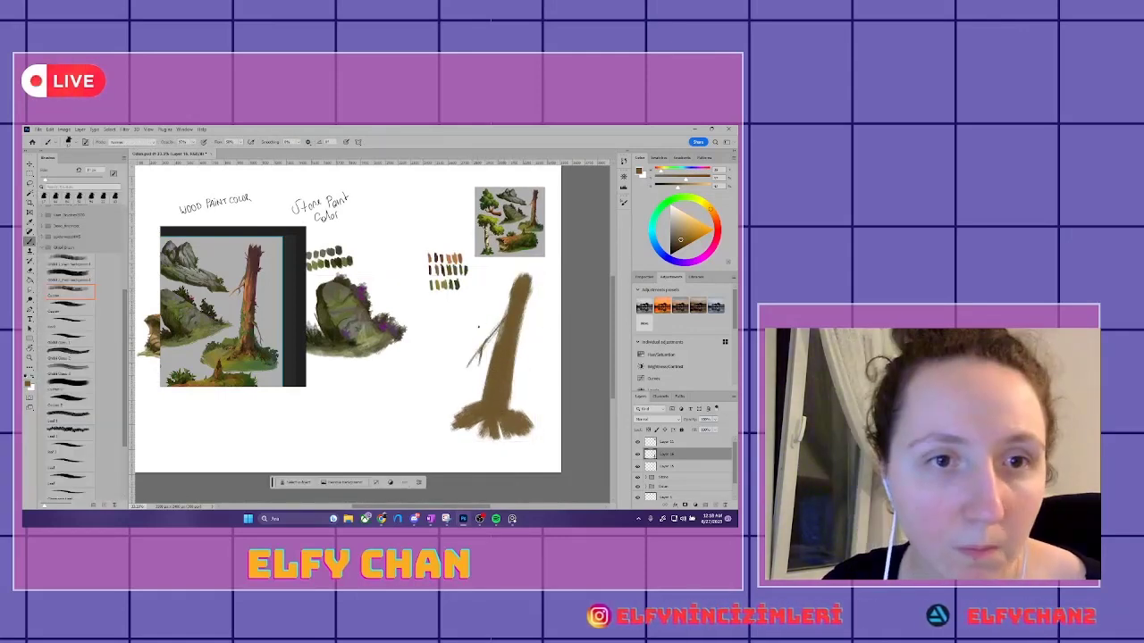
- Shade the trunk's right side darker and add brown strokes sampled from the wood swatches
drag(511, 284, 508, 300)
drag(526, 359, 520, 404)
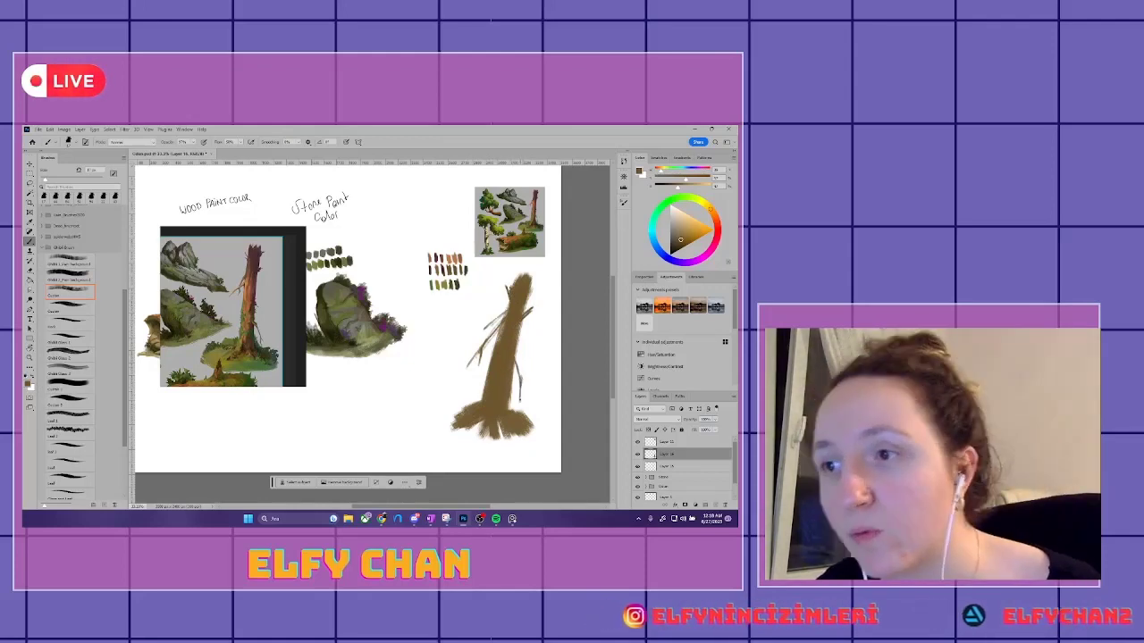
drag(500, 313, 492, 322)
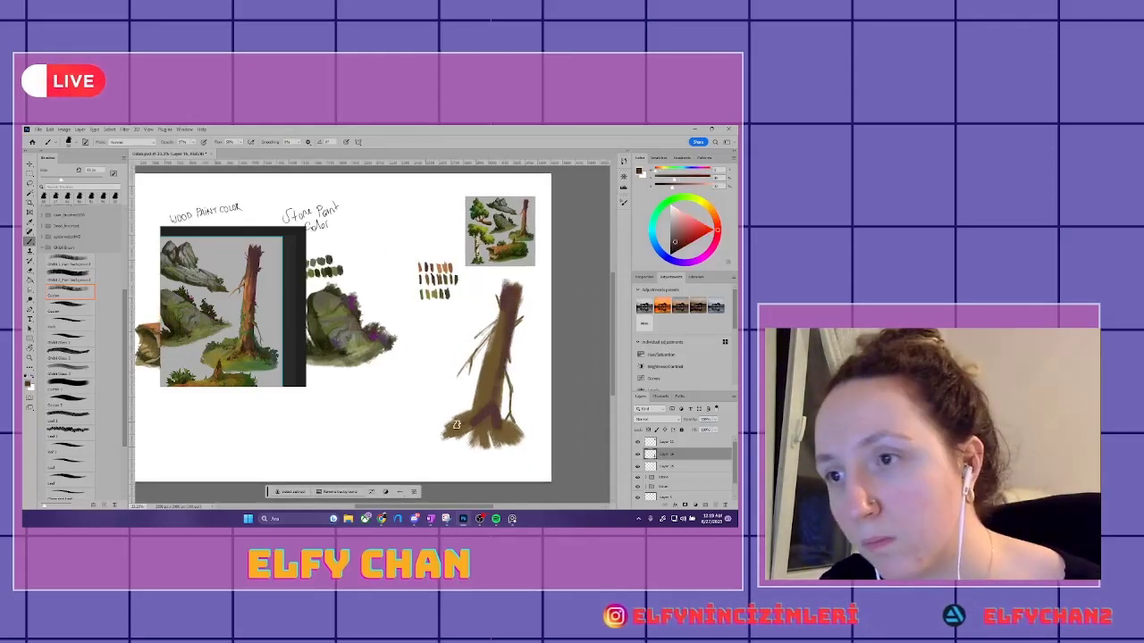
alt+click(432, 267)
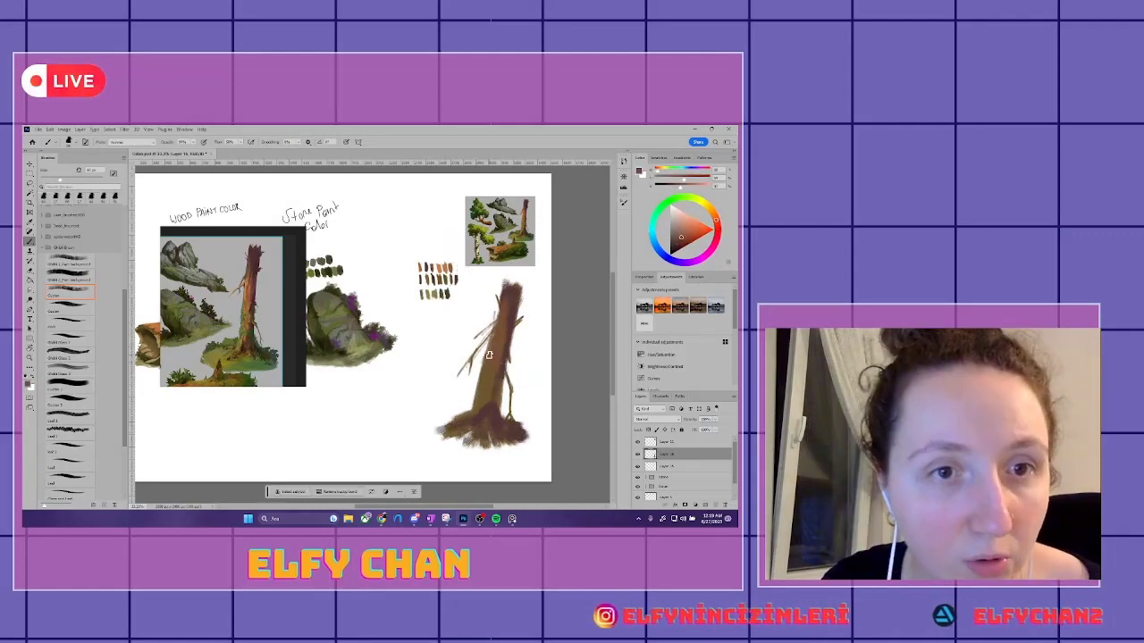
drag(485, 356, 473, 341)
alt+click(419, 260)
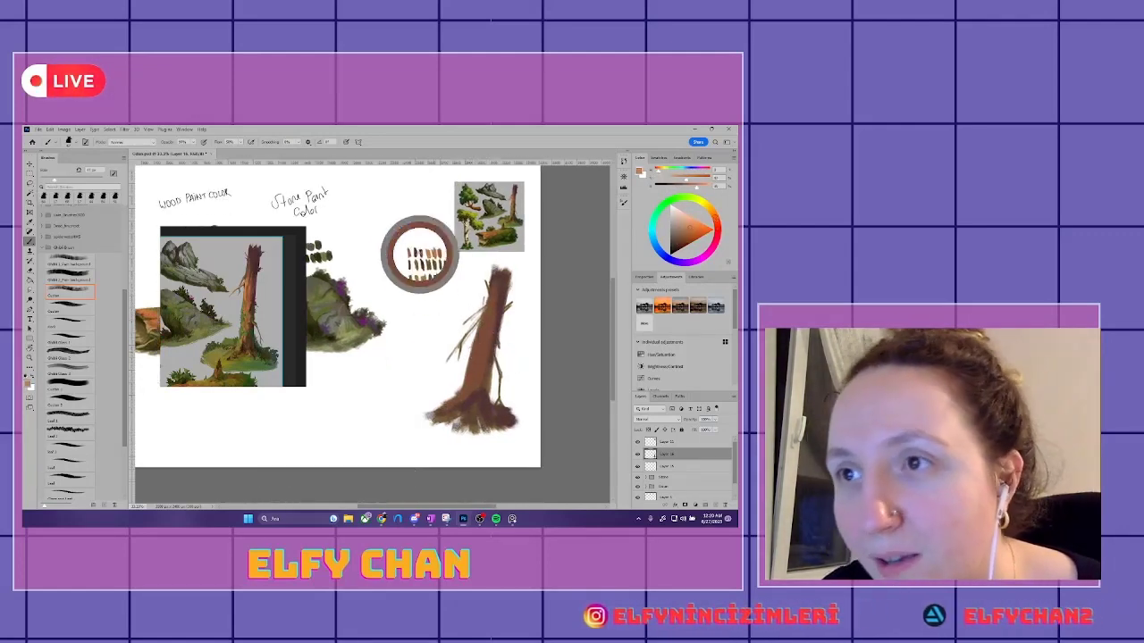
drag(463, 393, 454, 401)
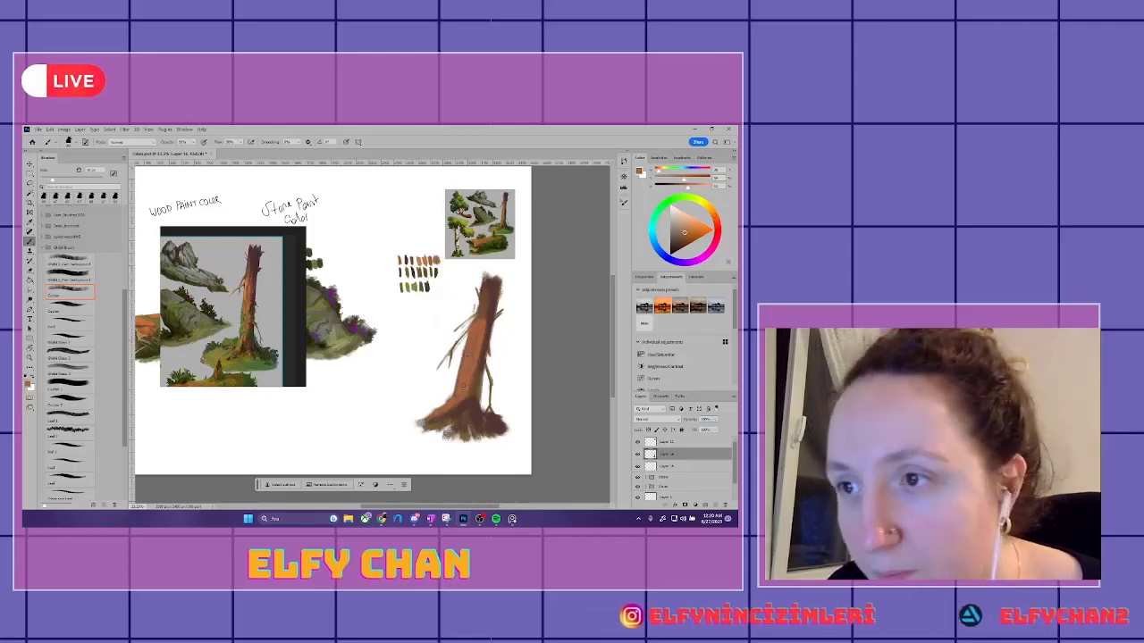
- Add darker red-brown strokes to the trunk and sample its orange-brown
alt+click(465, 420)
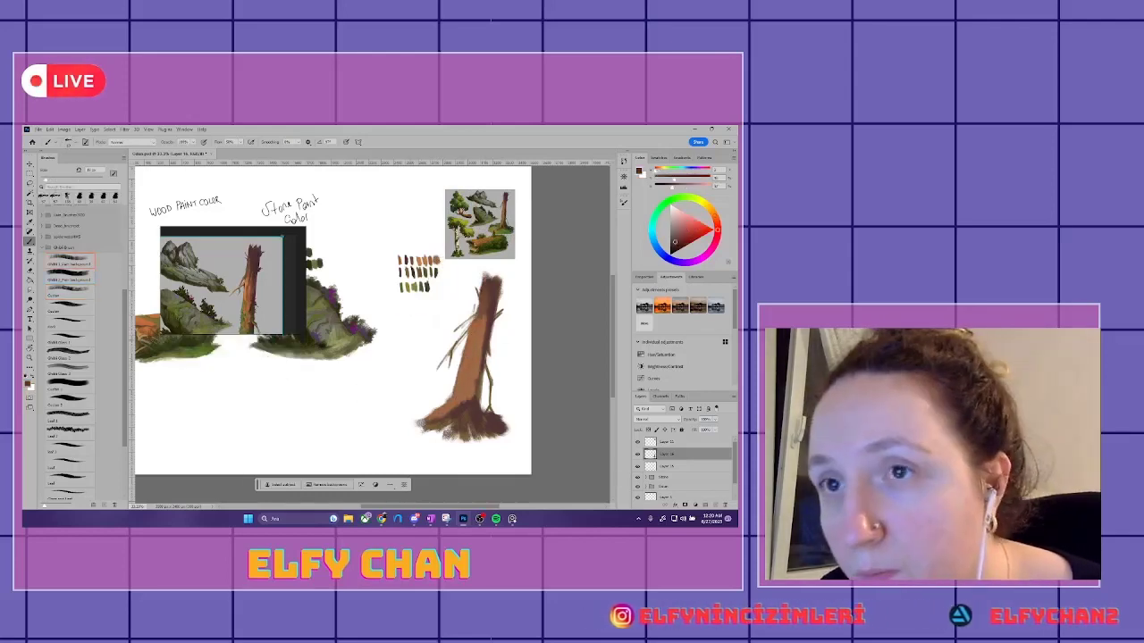
mouse_move(482, 326)
mouse_down()
mouse_move(491, 348)
mouse_move(479, 365)
mouse_up()
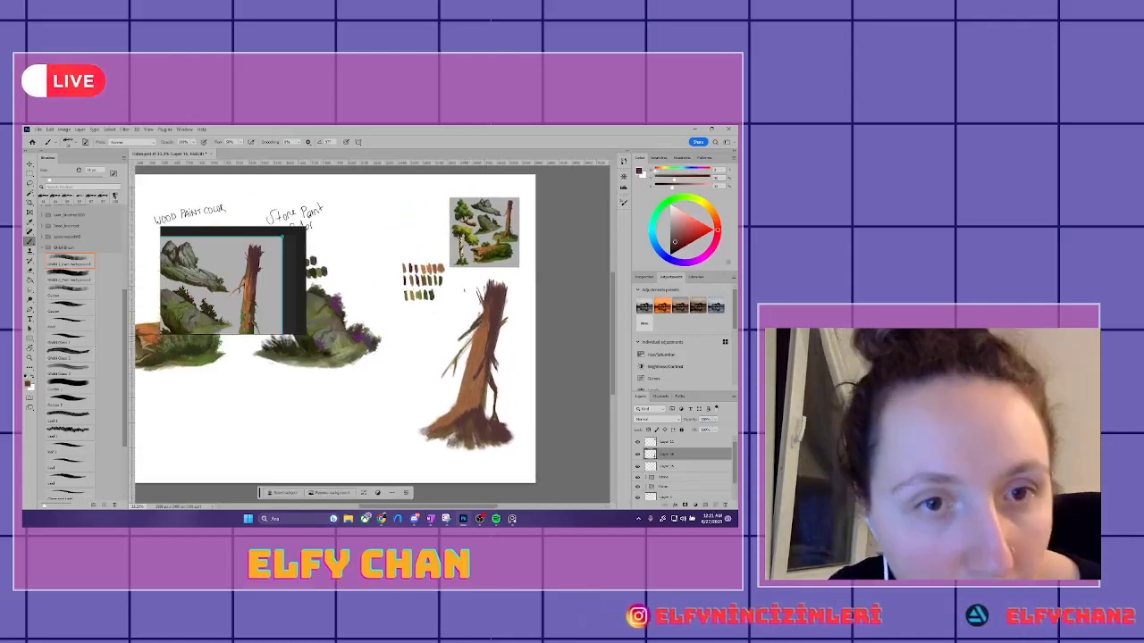
alt+click(463, 339)
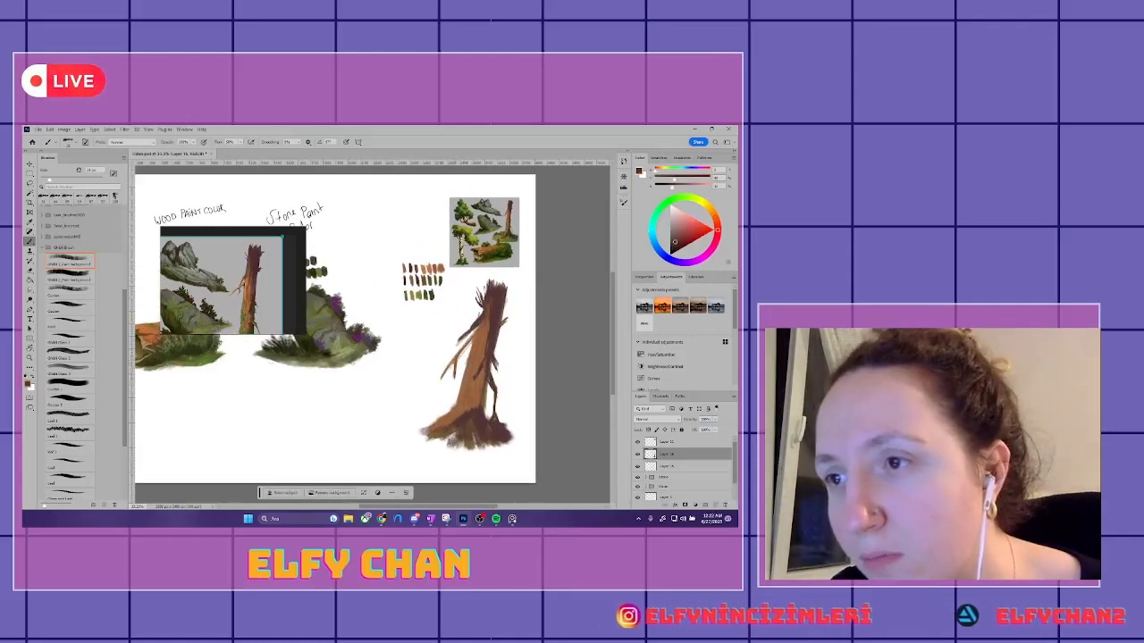
scroll(458, 356, down, 1)
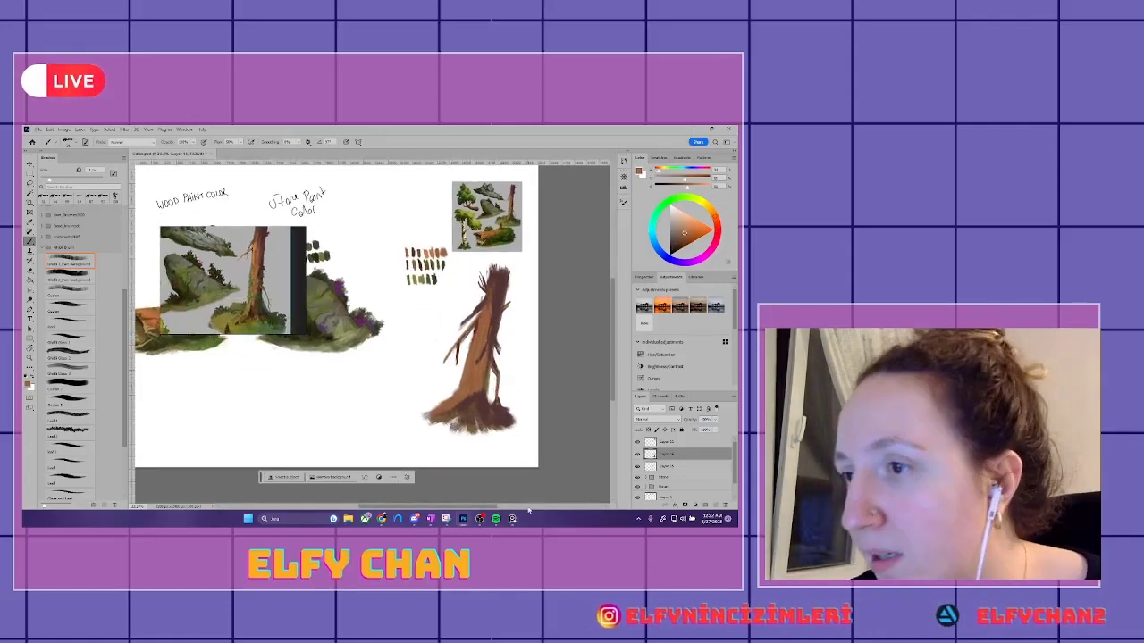
scroll(344, 313, down, 1)
scroll(344, 312, left, 1)
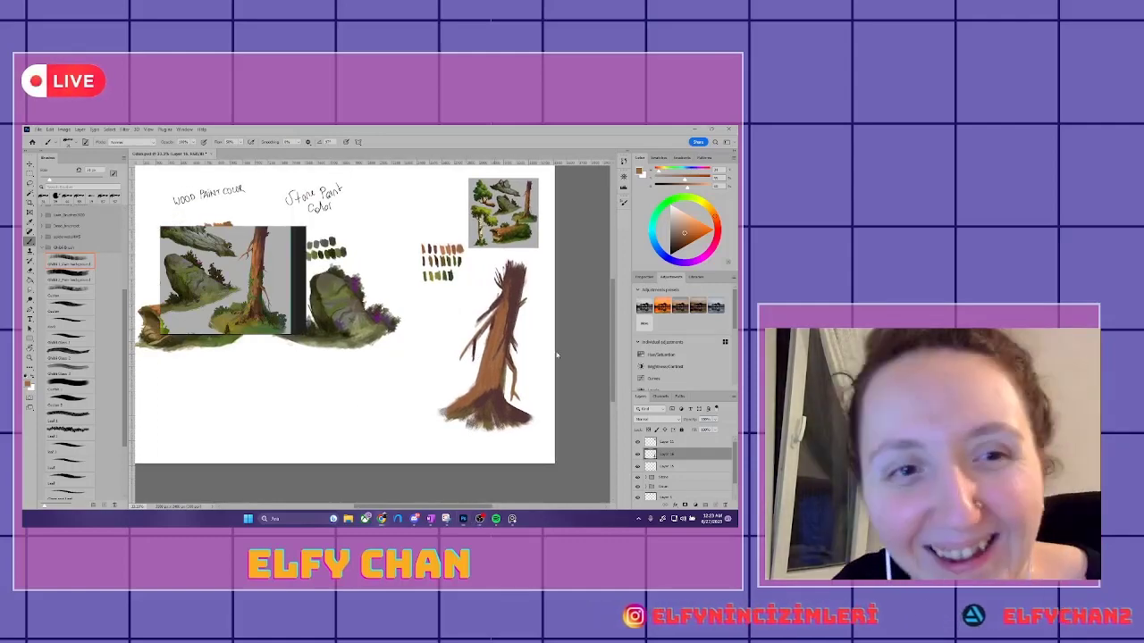
- Paint green grass around both sides of the tree's base
scroll(469, 404, up, 2)
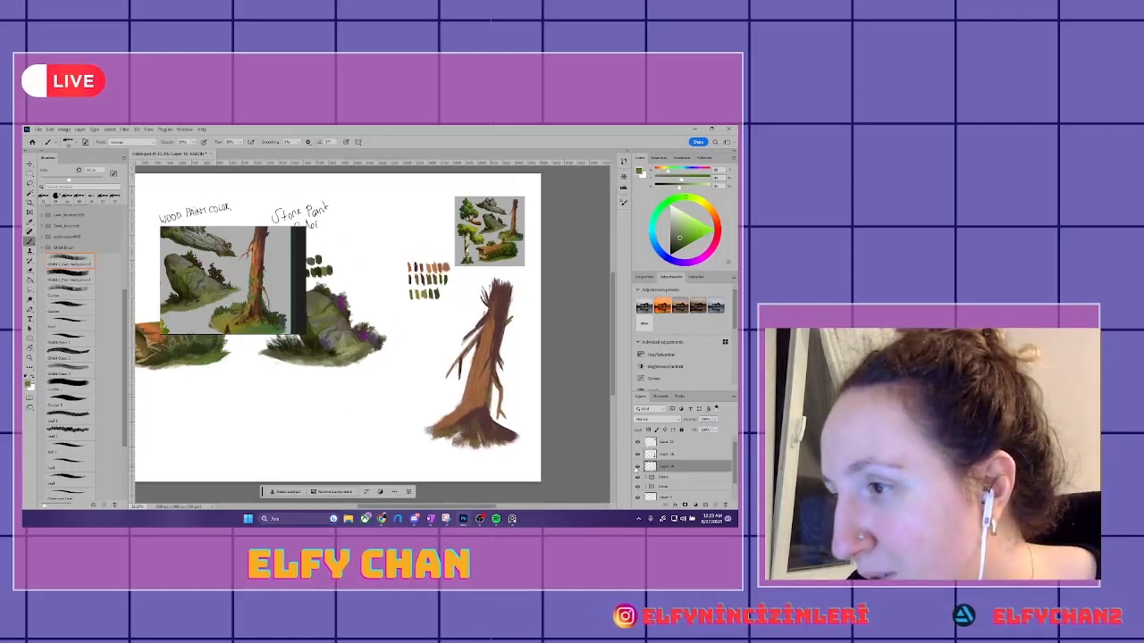
mouse_move(460, 439)
mouse_down()
mouse_move(400, 436)
mouse_move(431, 458)
mouse_move(532, 451)
mouse_move(366, 447)
mouse_up()
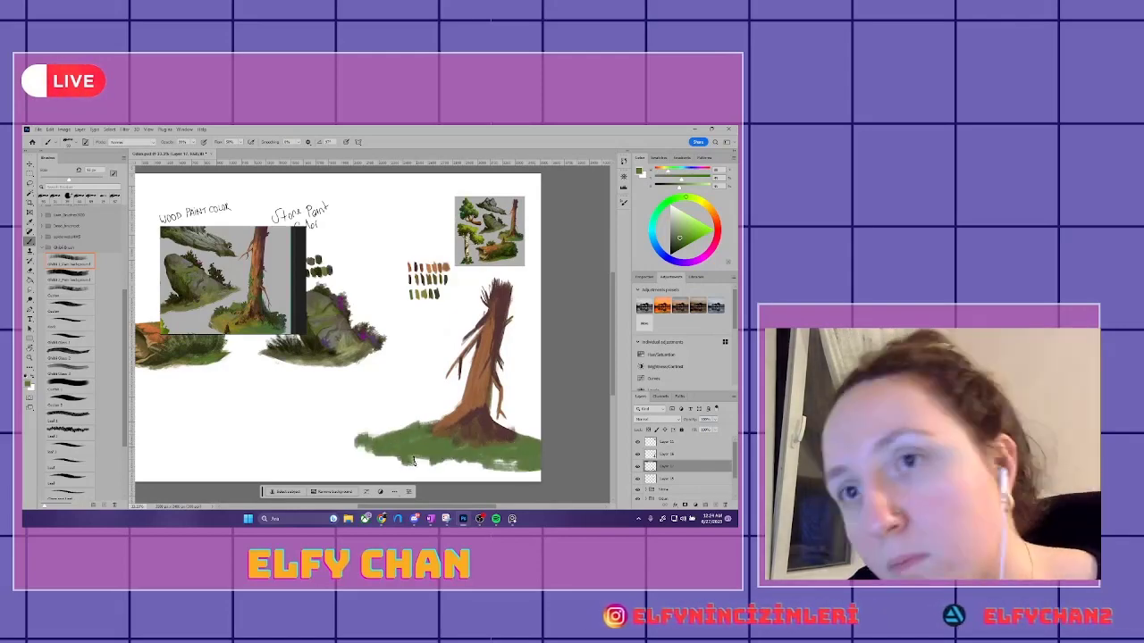
scroll(402, 437, down, 1)
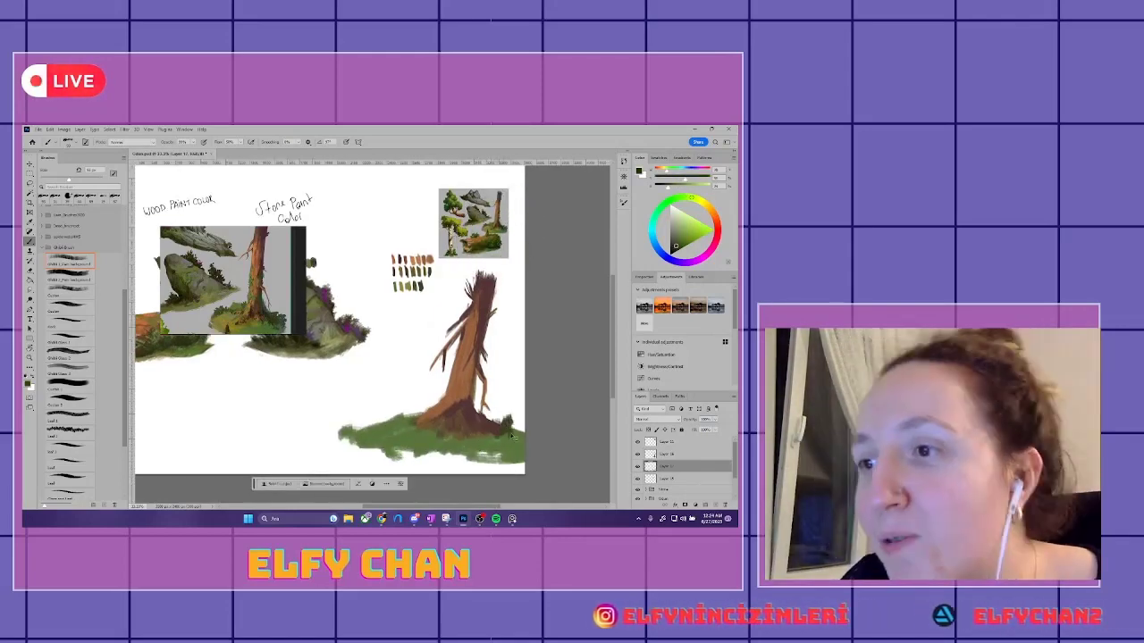
scroll(477, 444, up, 1)
mouse_move(477, 444)
mouse_down()
mouse_move(535, 418)
mouse_move(532, 400)
mouse_up()
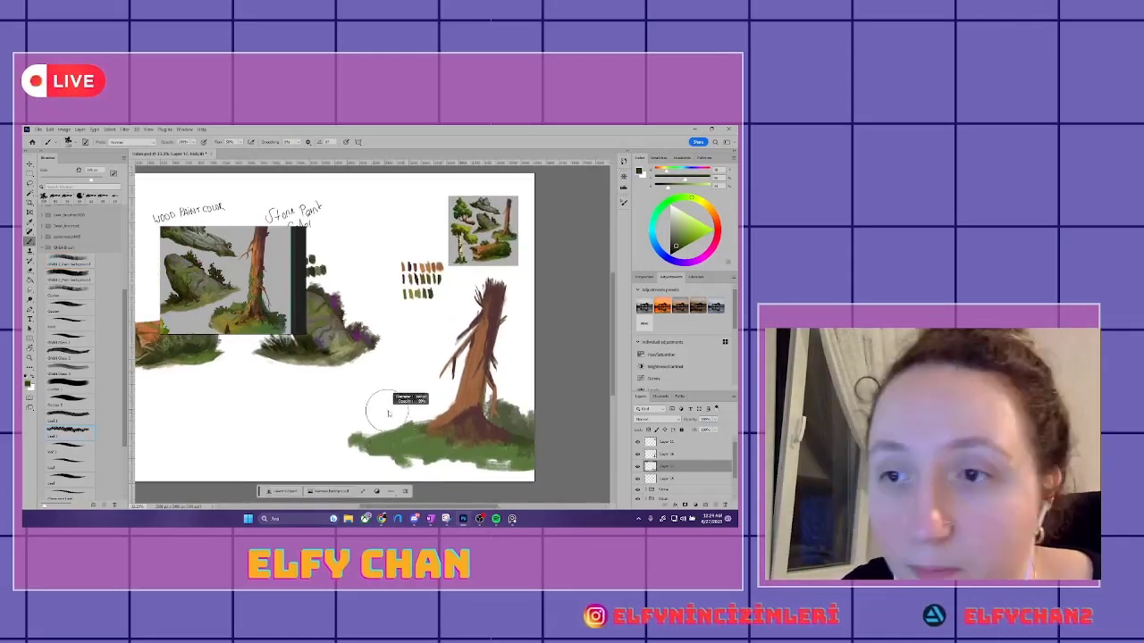
drag(384, 442, 443, 416)
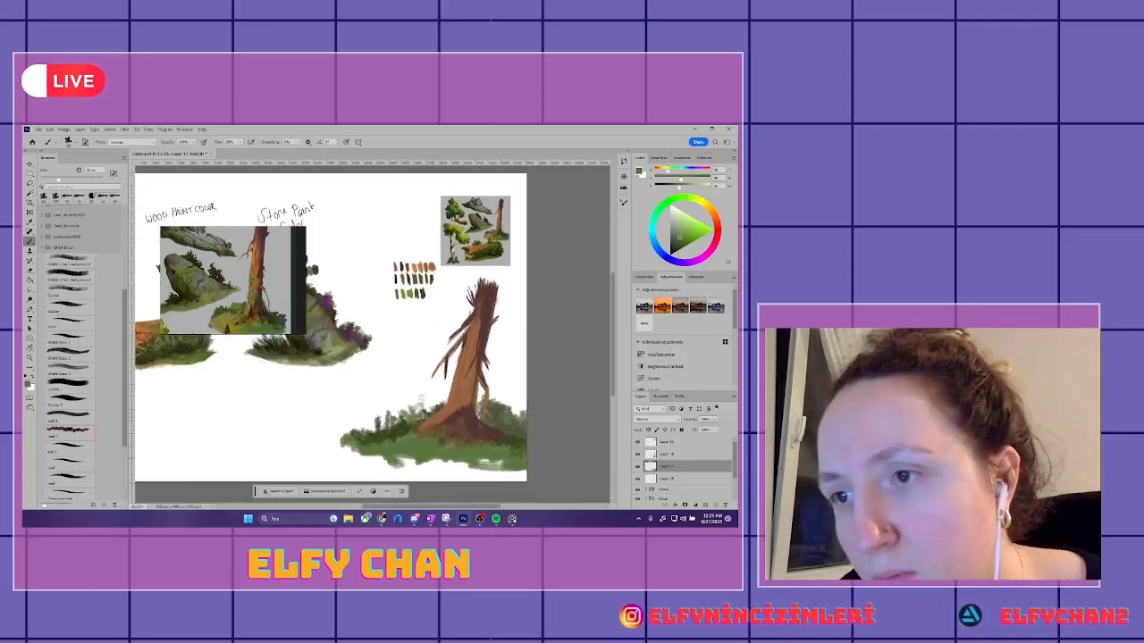
scroll(477, 416, right, 2)
scroll(477, 416, left, 2)
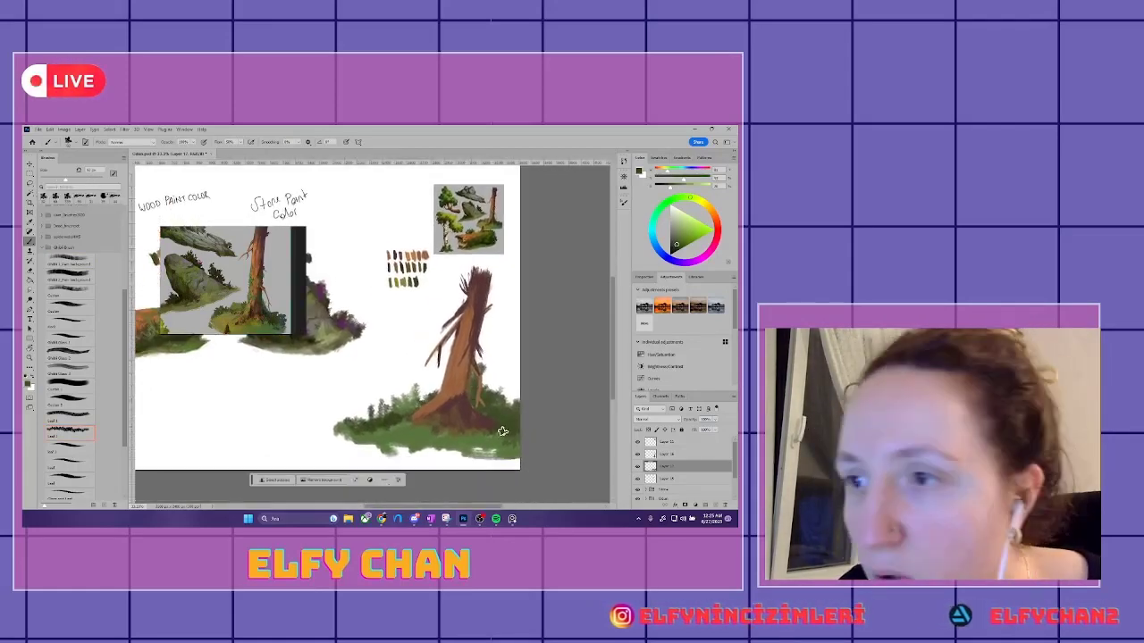
- Sample red-brown and yellow-green, then play 'Not All Superheroes Wear Capes' in Spotify
alt+click(509, 443)
scroll(465, 429, left, 2)
alt+click(417, 425)
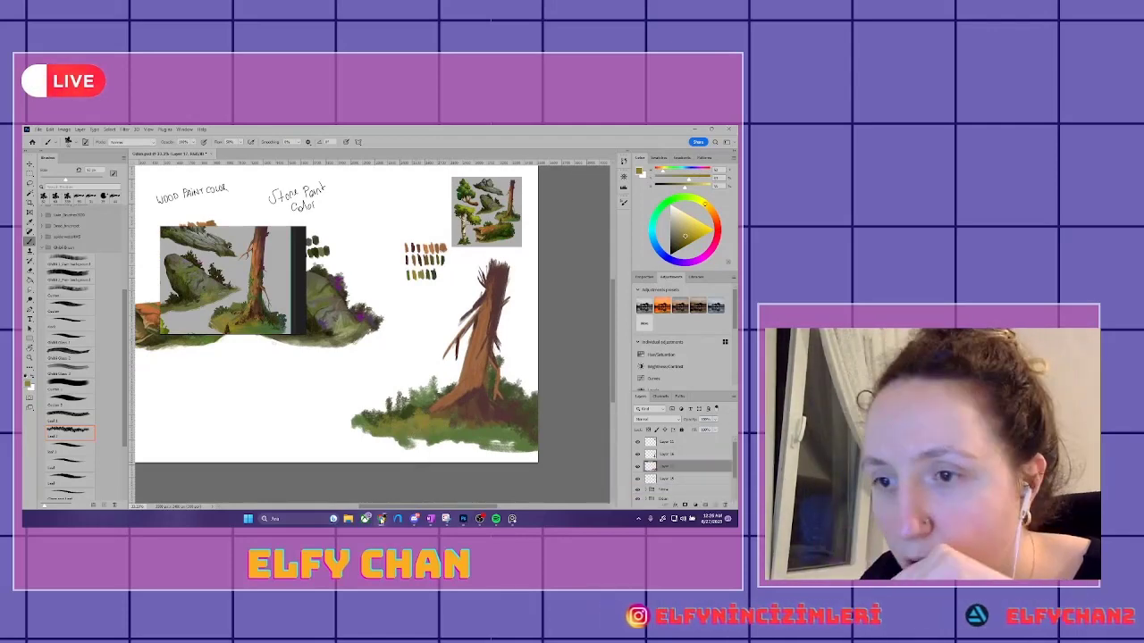
click(496, 518)
double_click(170, 425)
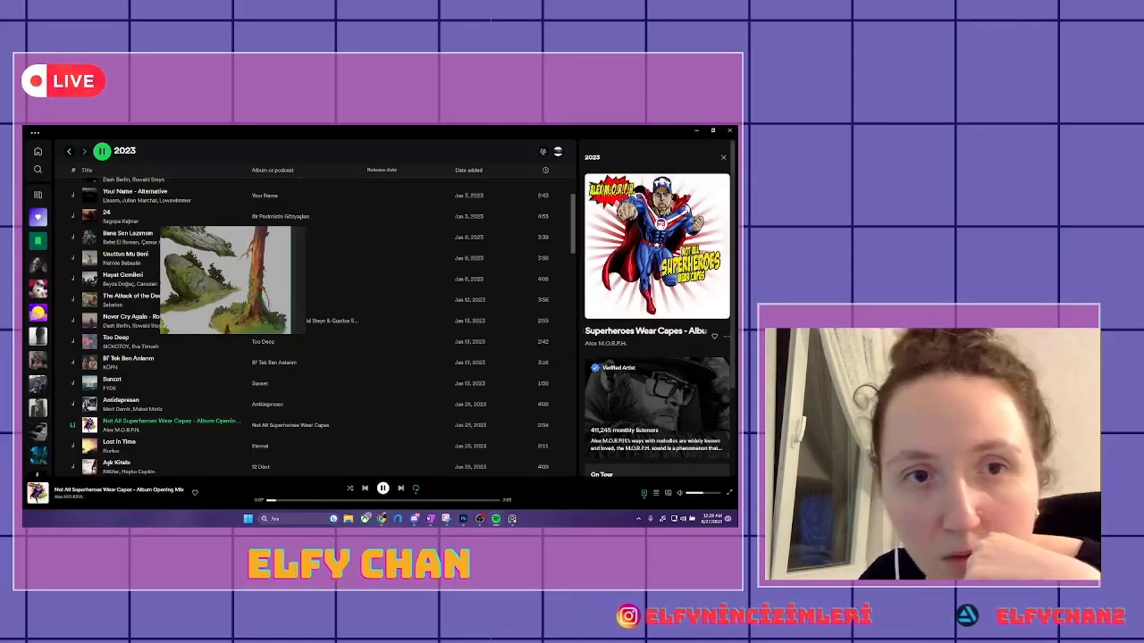
- Leave the song playing in Spotify and return to the Photoshop tree painting
key(alt+Tab)
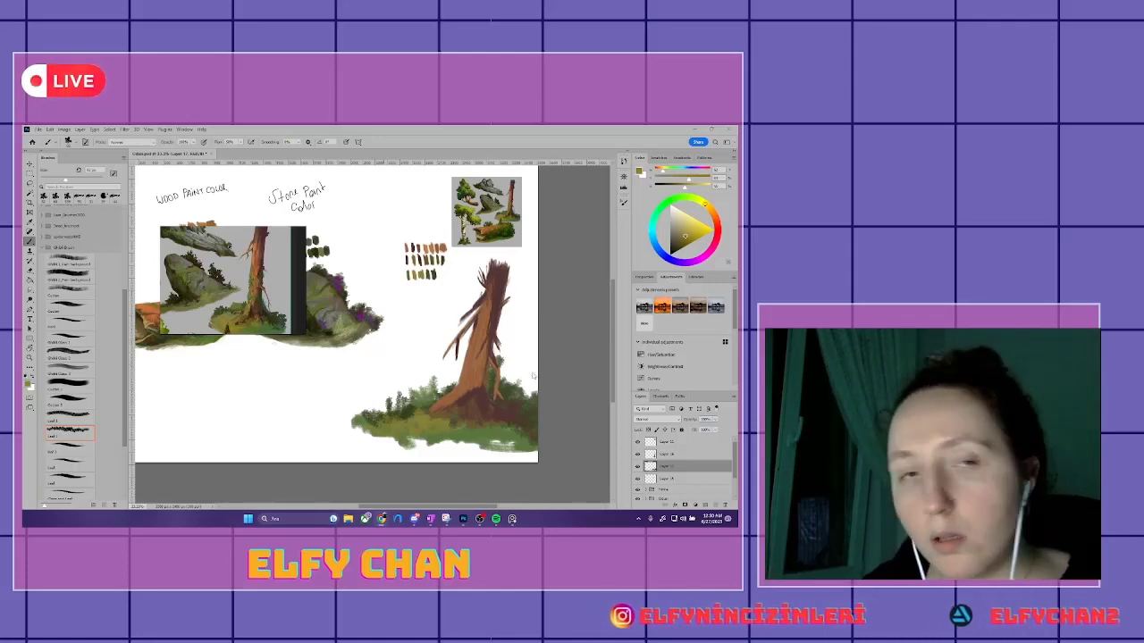
- Sample a dark reddish brown from the tree and darken the trunk with a stroke
scroll(470, 389, down, 1)
click(670, 478)
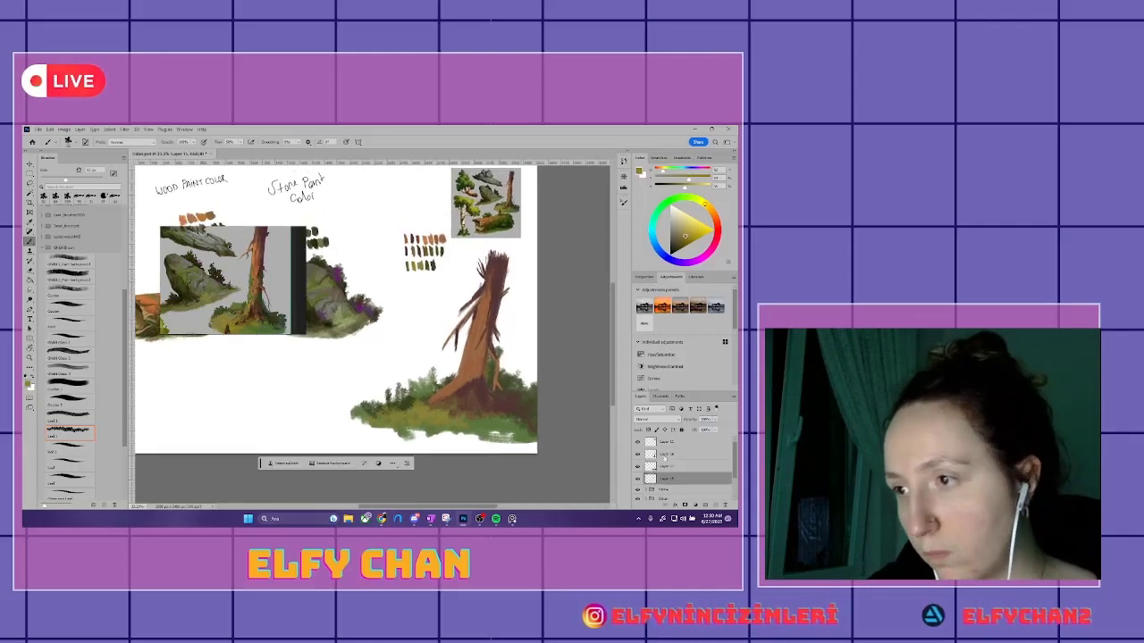
click(670, 454)
scroll(463, 365, up, 1)
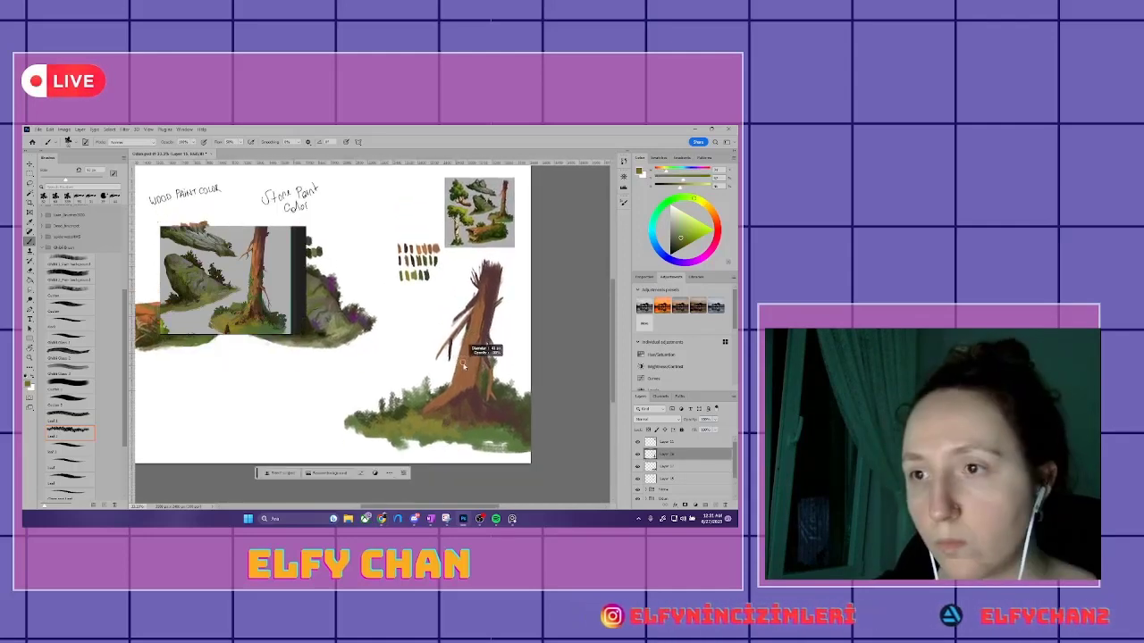
scroll(463, 365, up, 2)
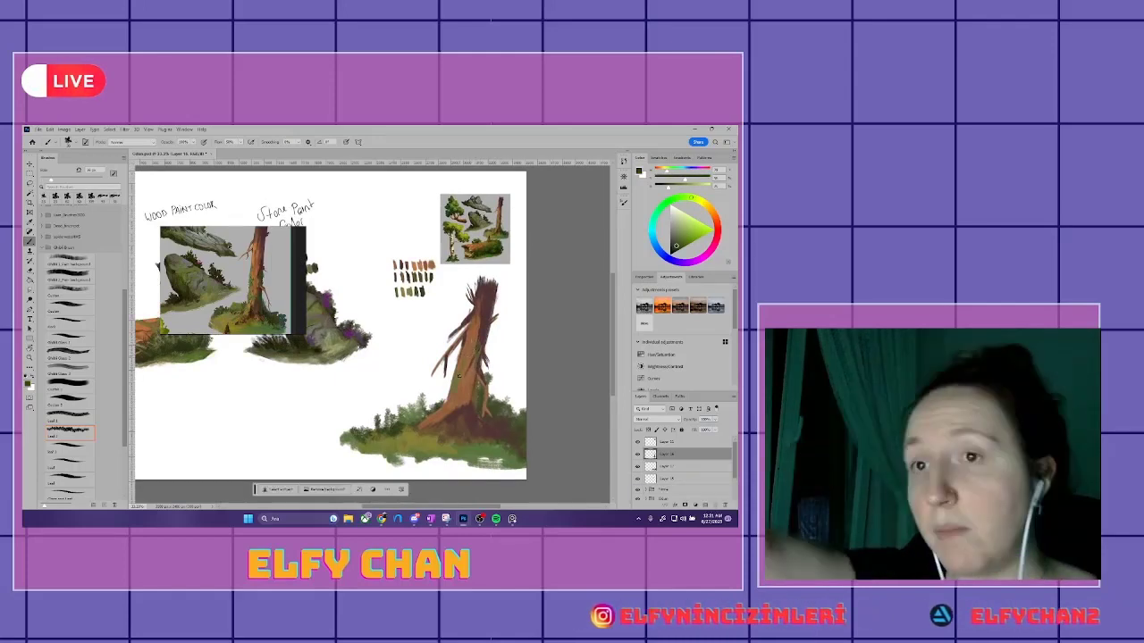
scroll(463, 365, down, 1)
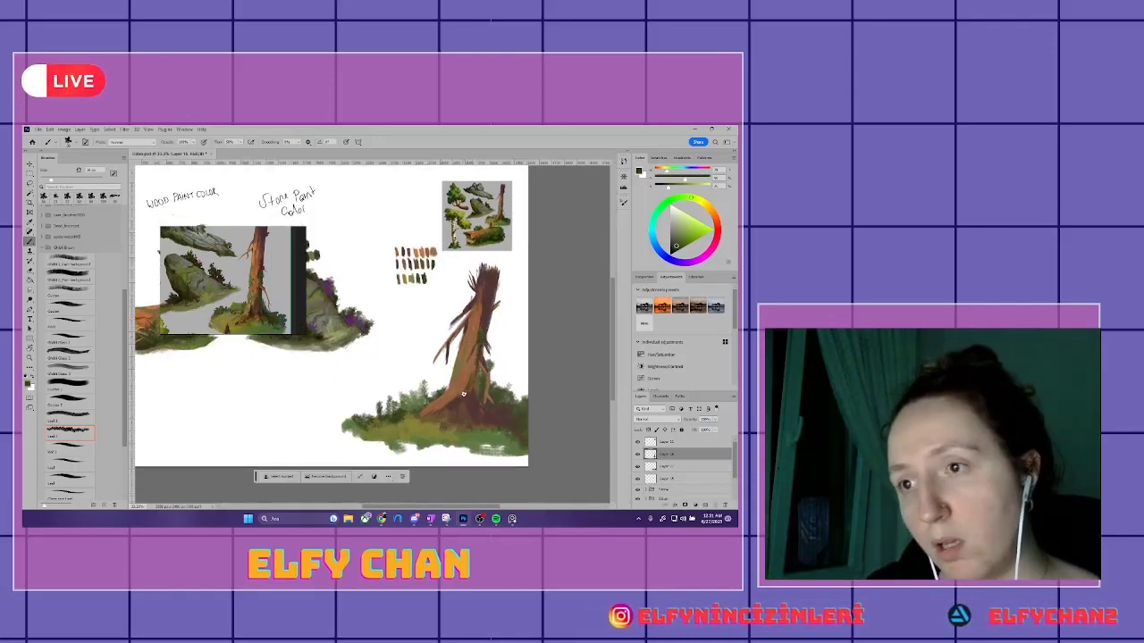
scroll(473, 395, down, 1)
scroll(478, 348, up, 2)
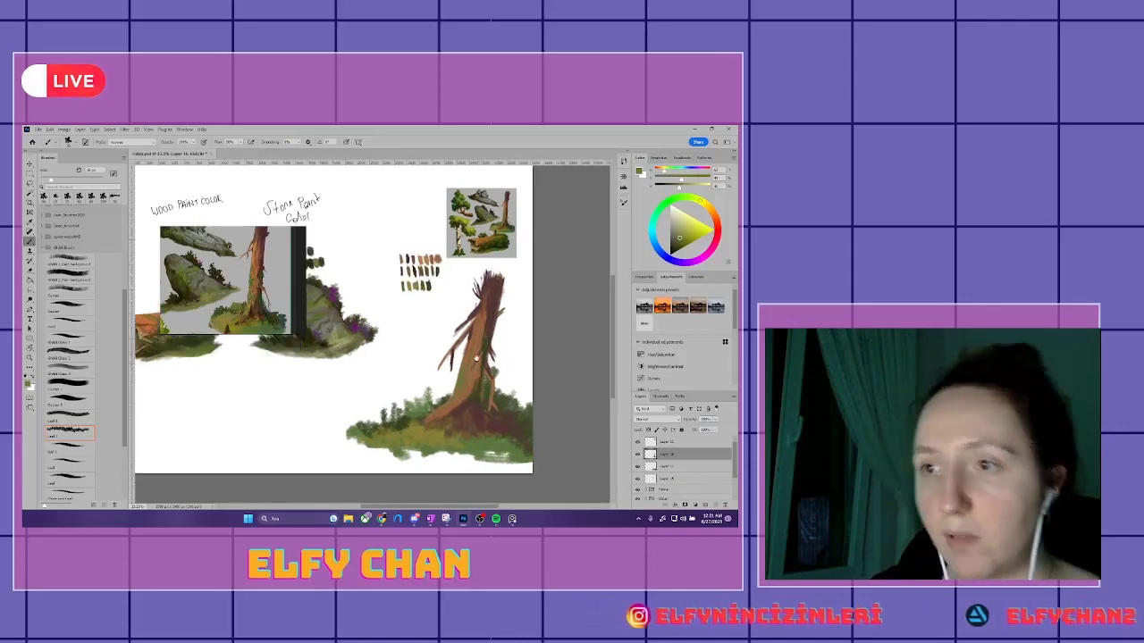
alt+click(478, 347)
drag(478, 347, 476, 340)
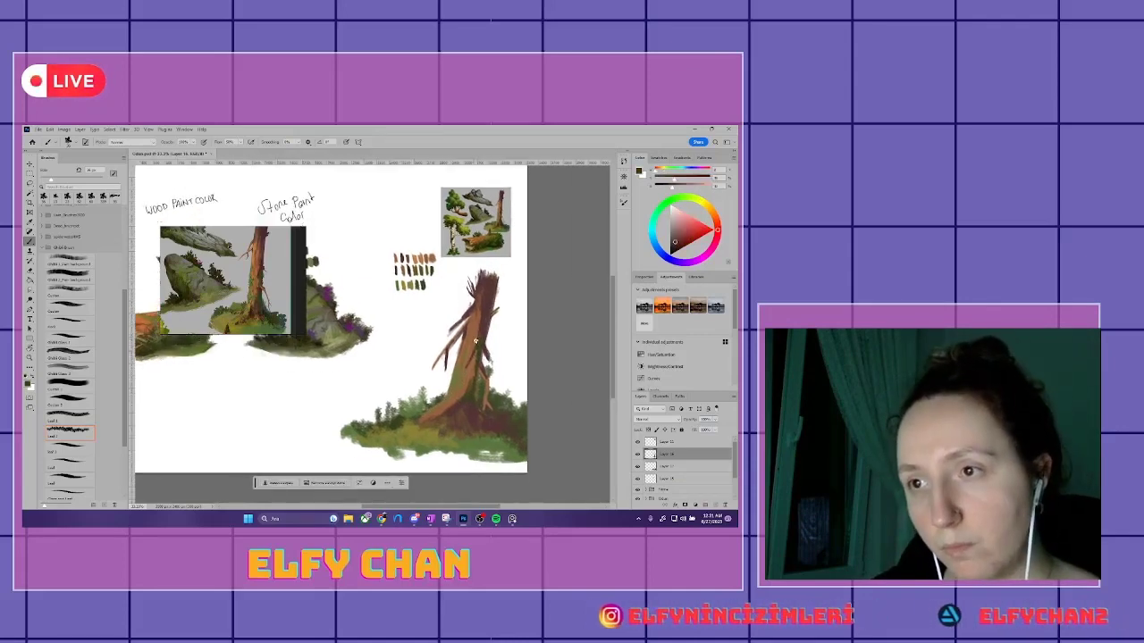
scroll(483, 293, up, 1)
scroll(483, 293, down, 2)
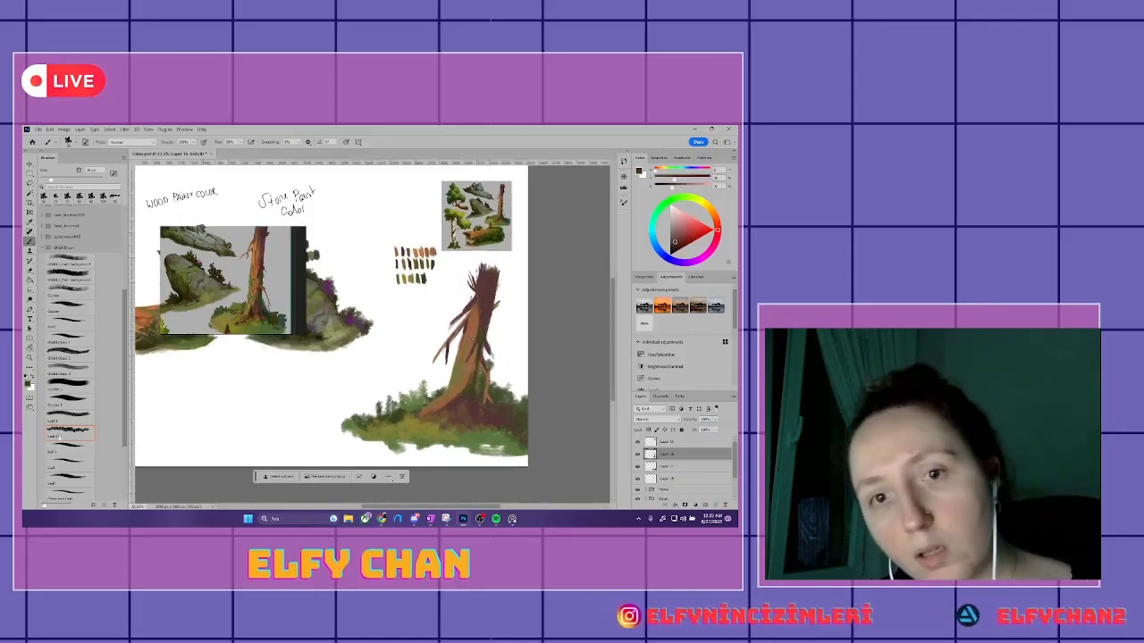
- Open the Keşfettiklerim playlist in Spotify, then move the floating reference image aside
key(alt+Tab)
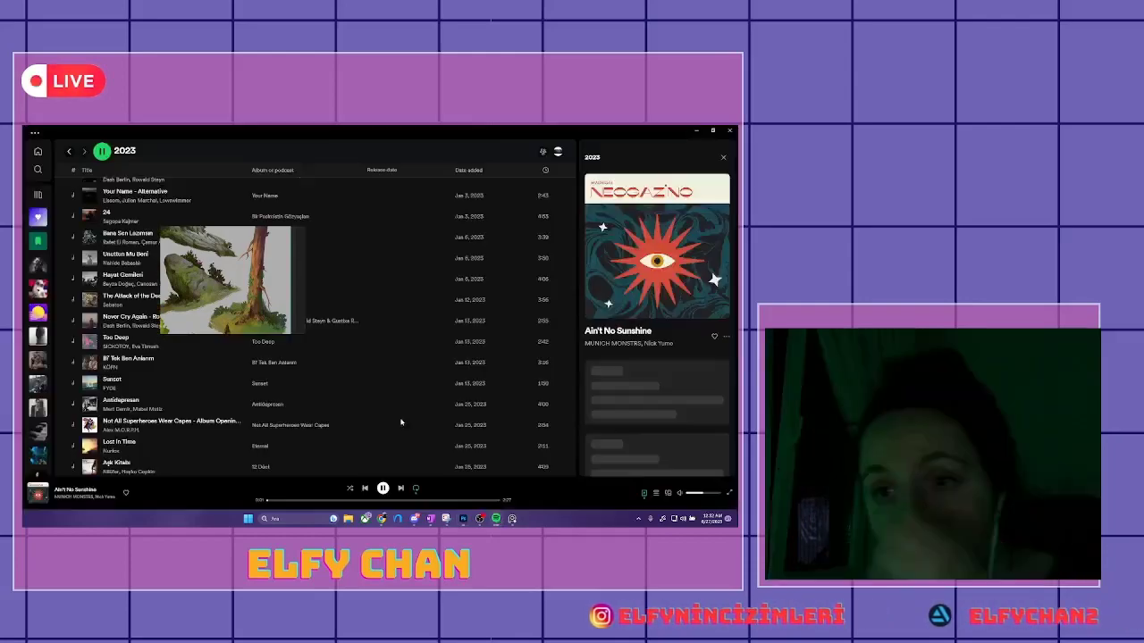
scroll(201, 351, down, 5)
click(37, 265)
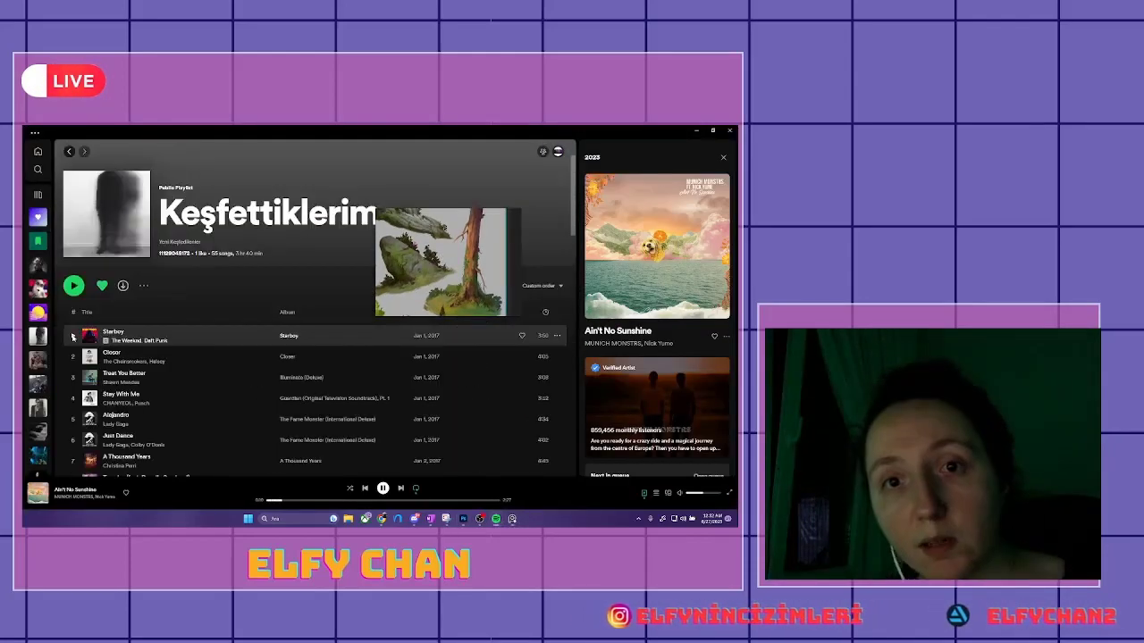
key(alt+Tab)
drag(447, 259, 277, 265)
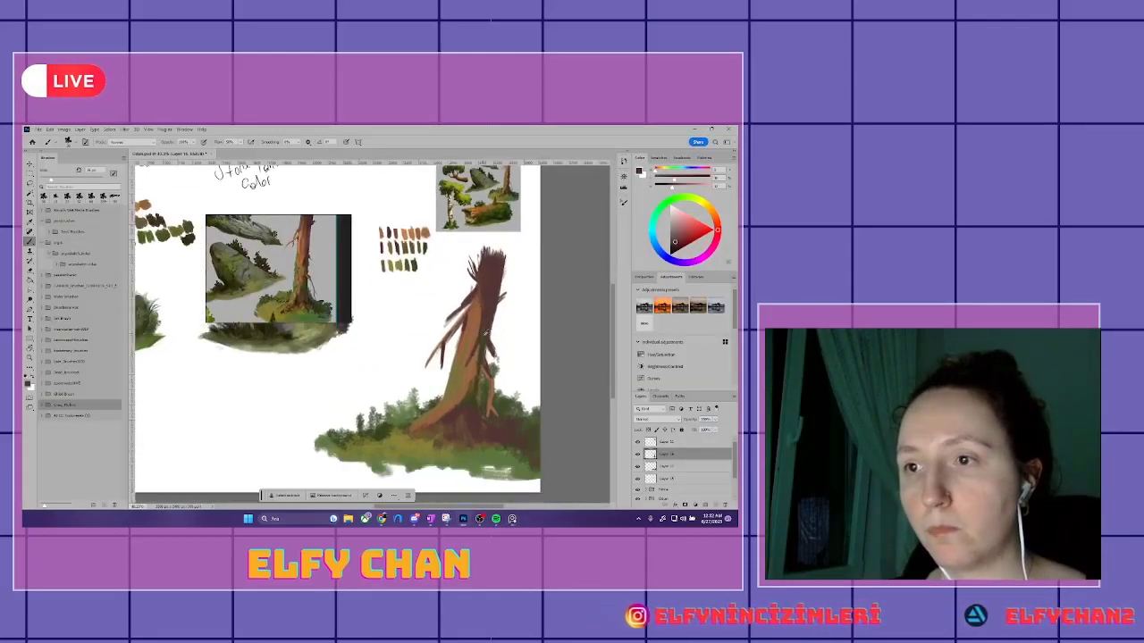
click(42, 404)
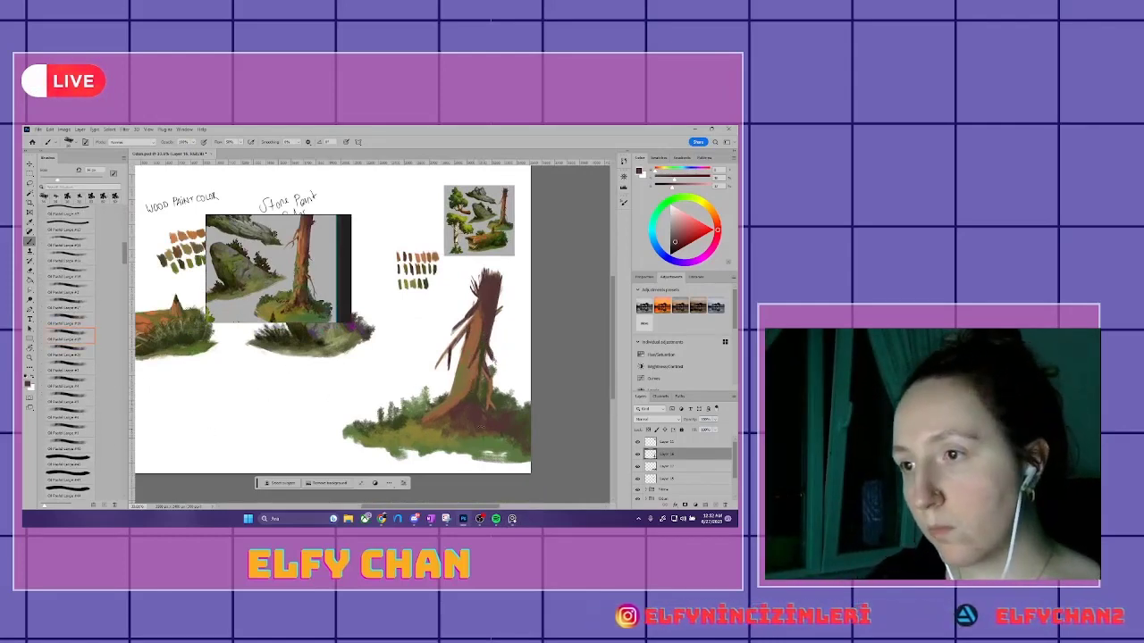
drag(503, 222, 498, 224)
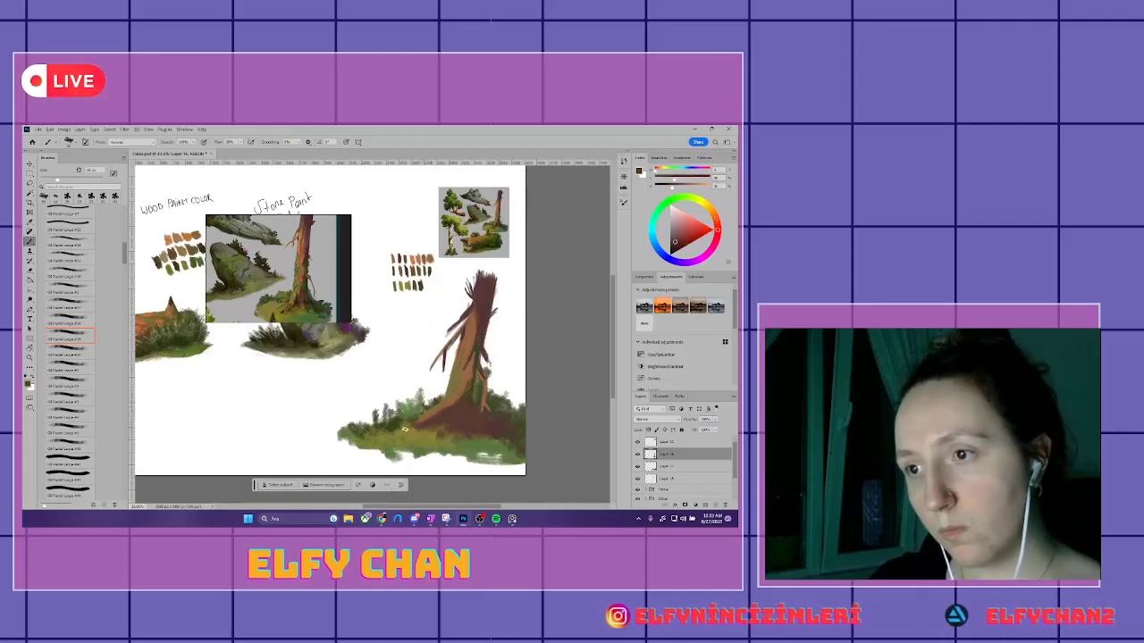
mouse_move(478, 431)
mouse_down()
mouse_move(476, 443)
mouse_move(470, 424)
mouse_up()
alt+click(406, 253)
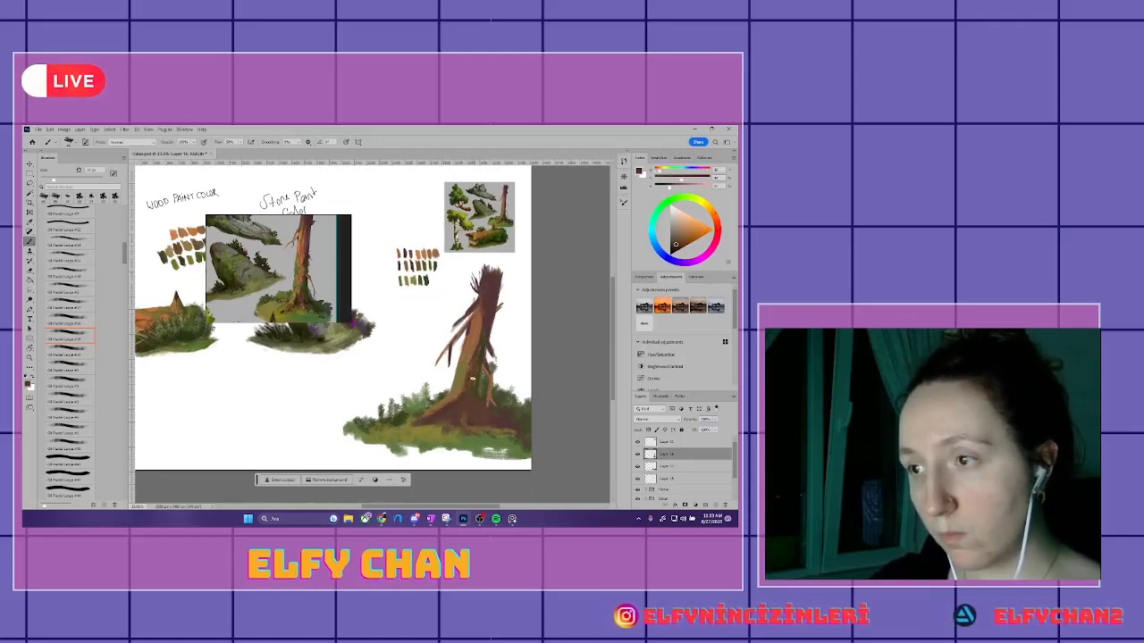
drag(468, 395, 458, 405)
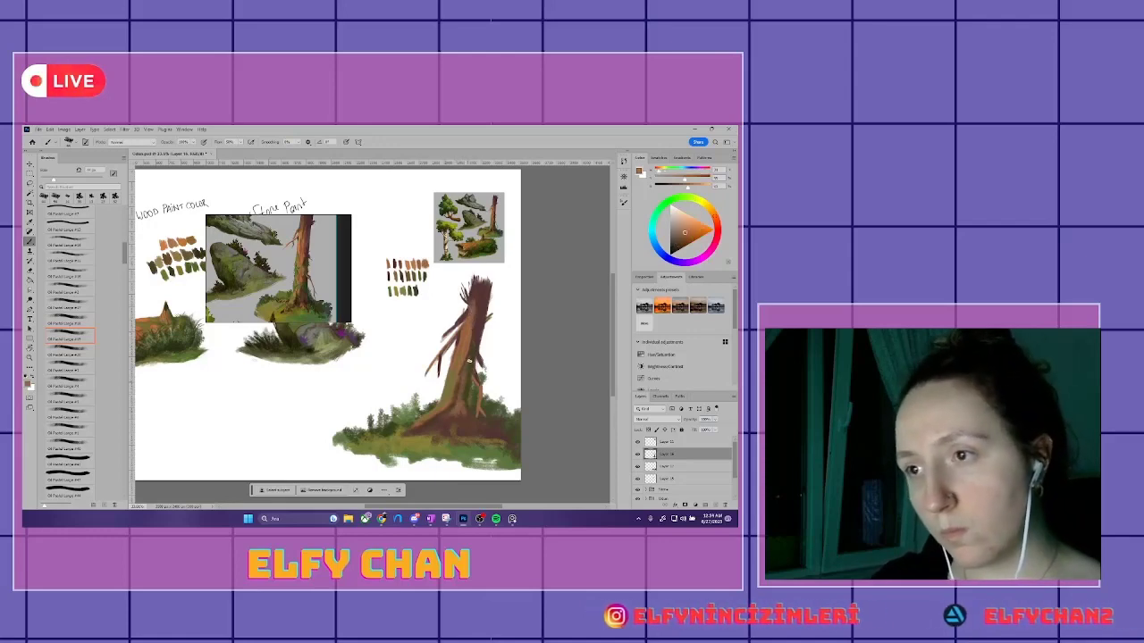
scroll(468, 360, up, 1)
scroll(447, 375, down, 2)
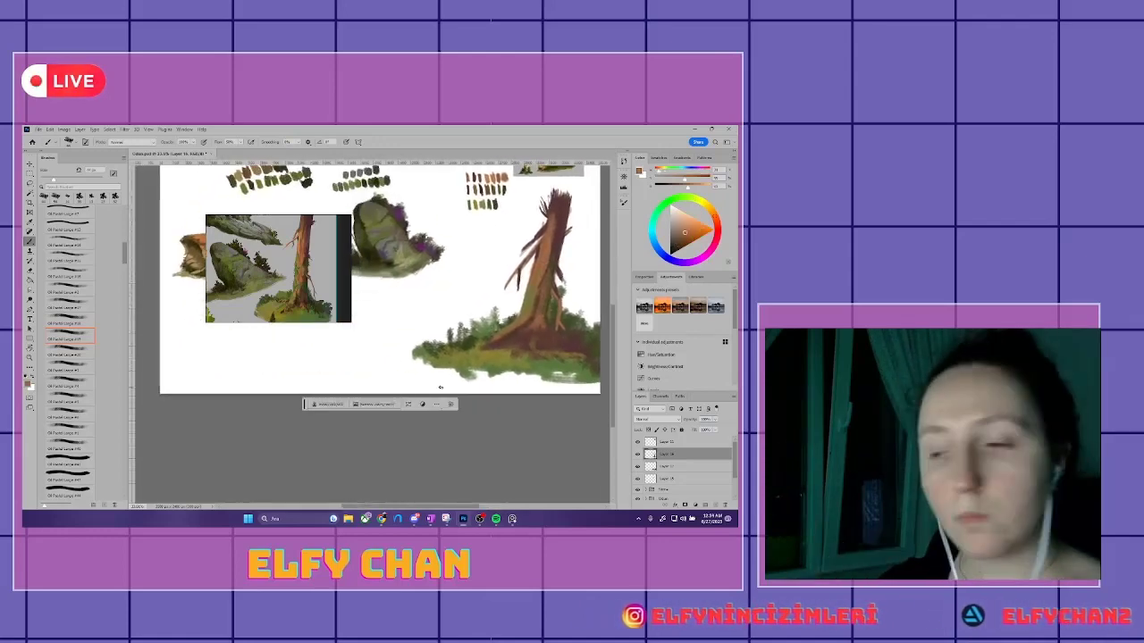
scroll(478, 373, down, 2)
scroll(460, 376, up, 1)
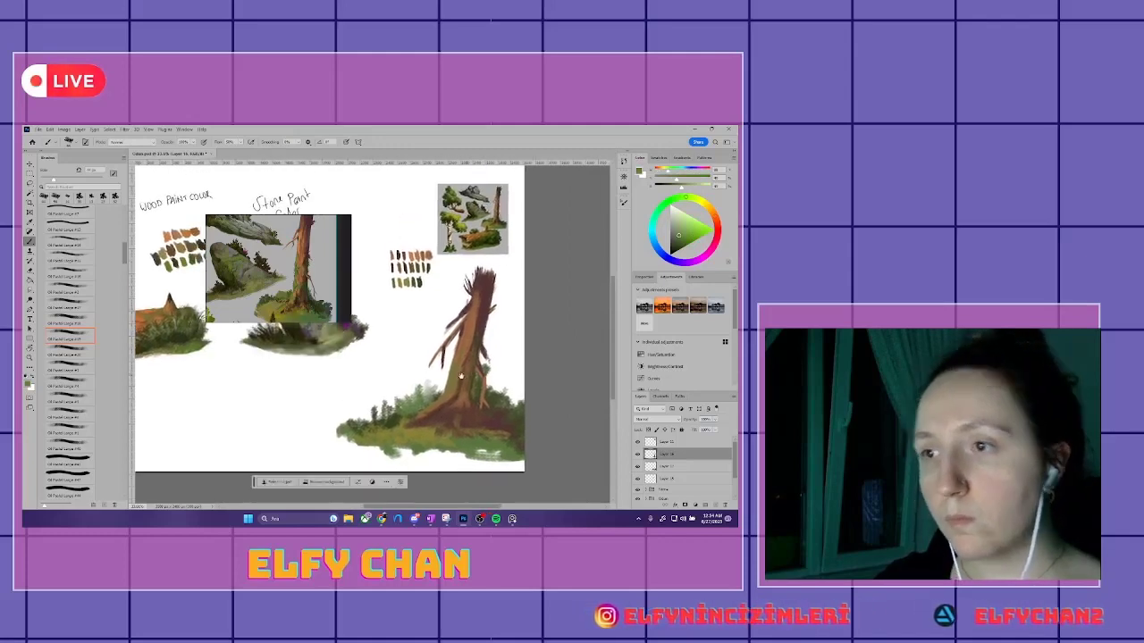
drag(471, 360, 456, 379)
drag(483, 332, 482, 304)
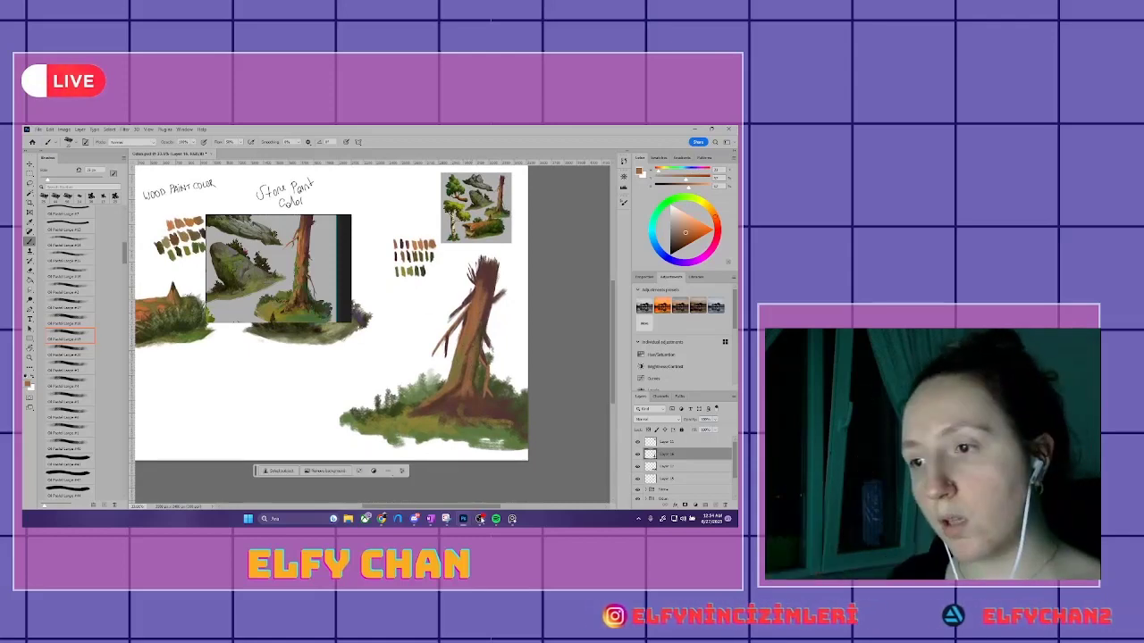
key(alt+Tab)
key(alt+Tab)
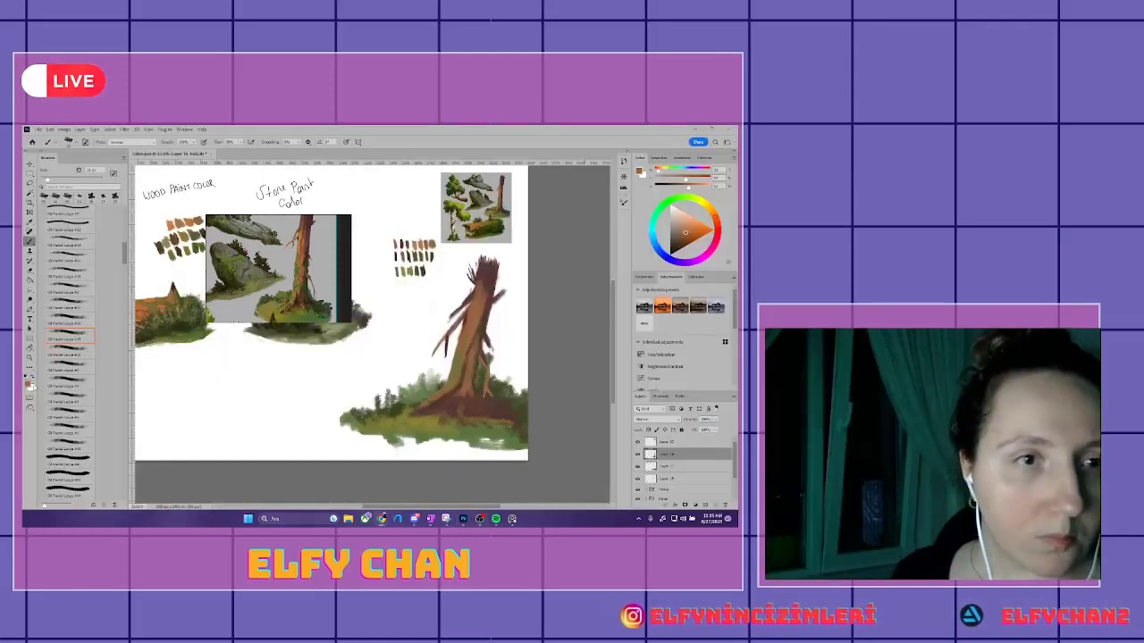
mouse_move(483, 292)
mouse_down()
mouse_move(487, 304)
mouse_move(465, 326)
mouse_move(470, 310)
mouse_up()
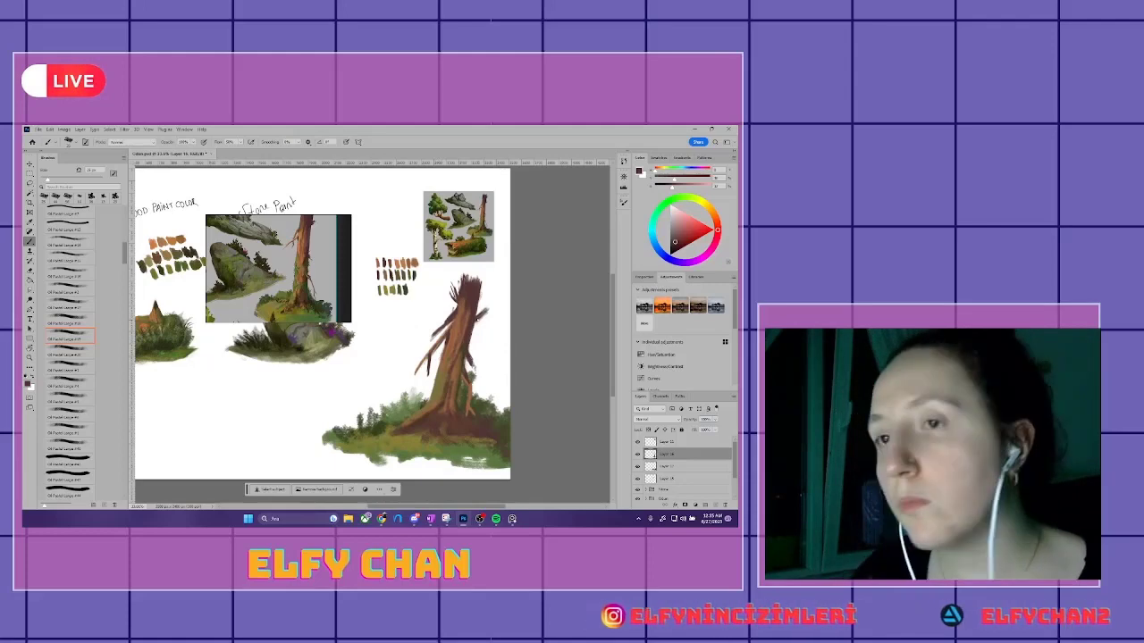
mouse_move(470, 310)
mouse_down()
mouse_move(493, 288)
mouse_move(481, 302)
mouse_up()
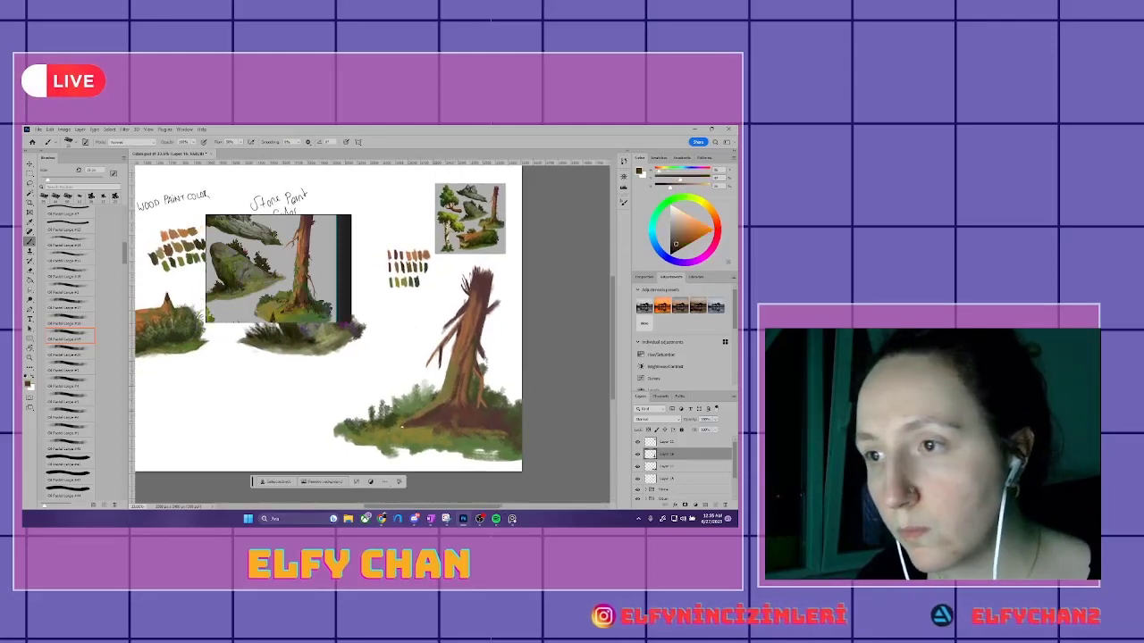
drag(429, 408, 416, 426)
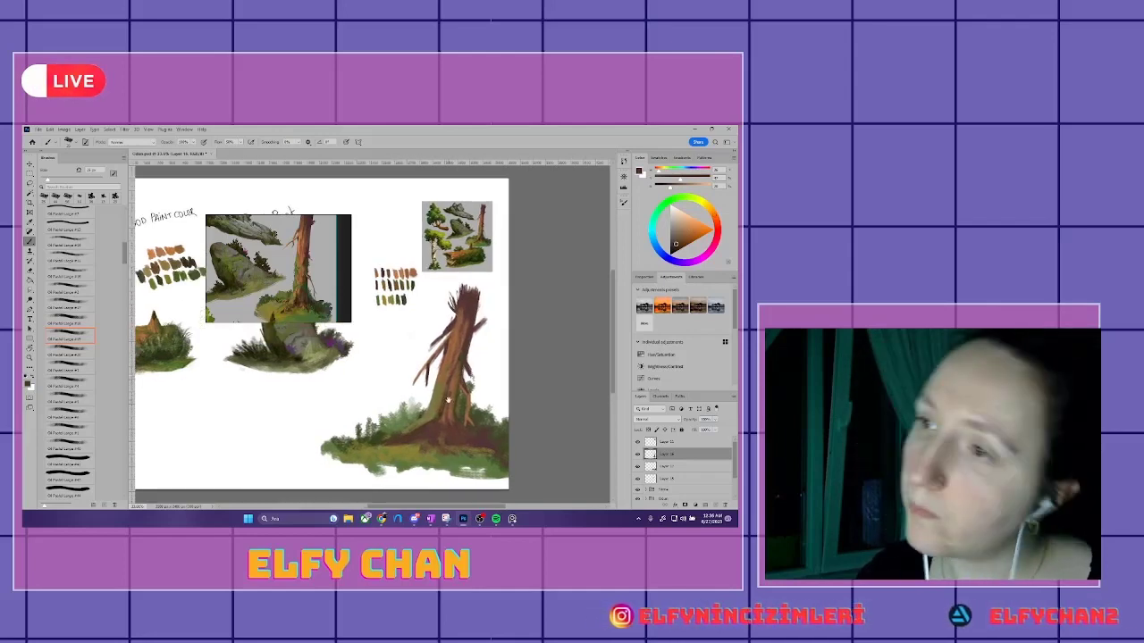
drag(460, 343, 447, 403)
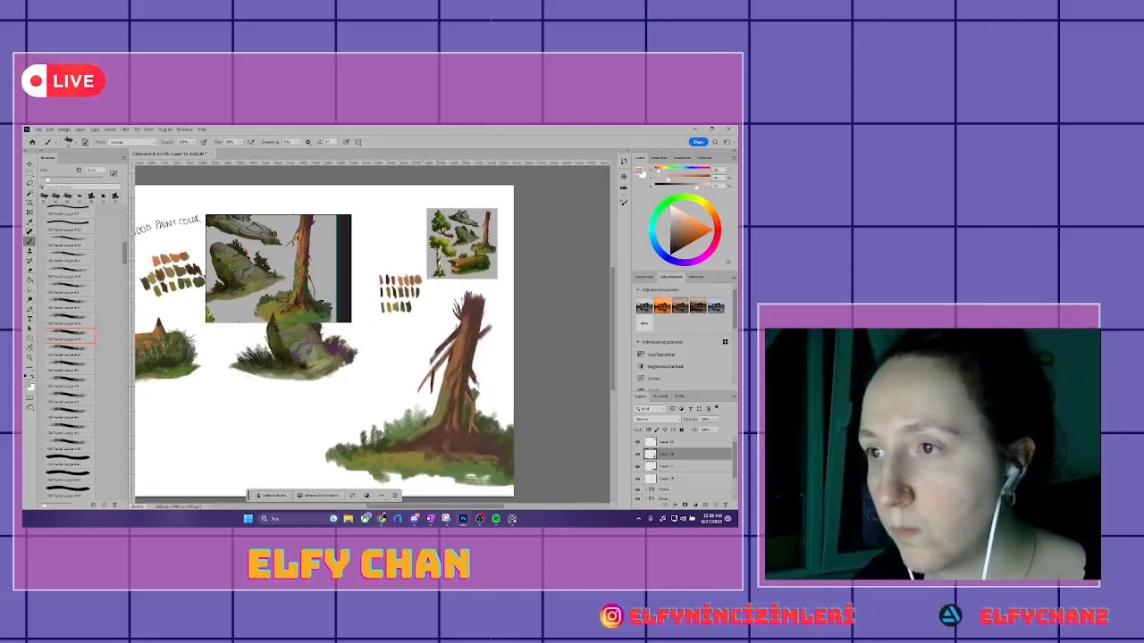
mouse_move(432, 364)
mouse_down()
mouse_move(439, 375)
mouse_move(453, 307)
mouse_up()
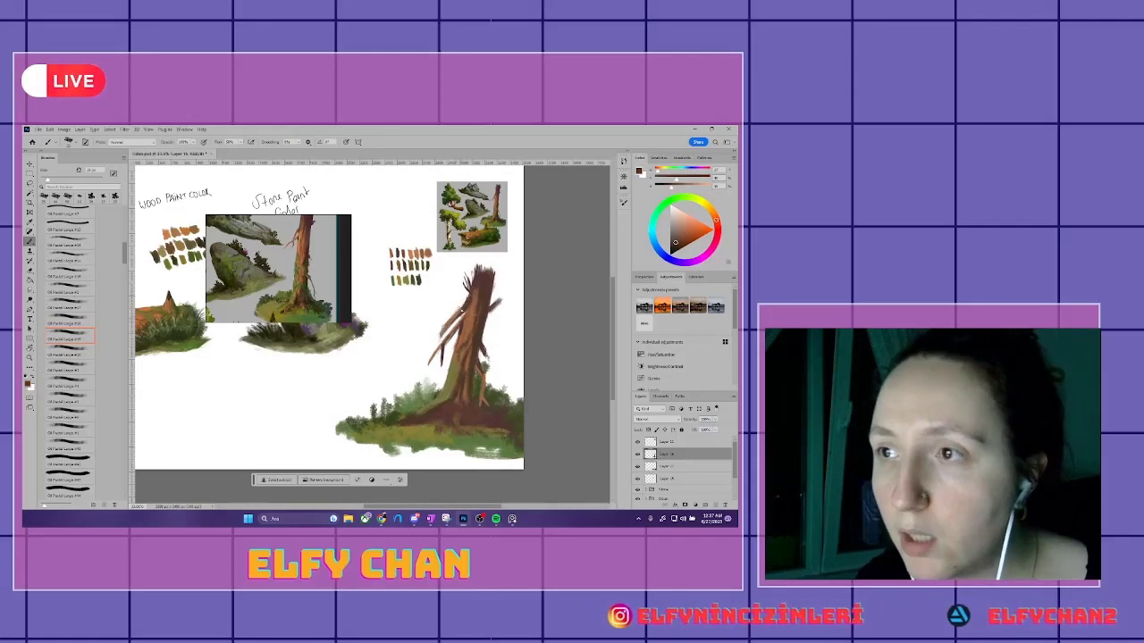
mouse_move(461, 308)
mouse_down()
mouse_move(465, 292)
mouse_move(469, 316)
mouse_up()
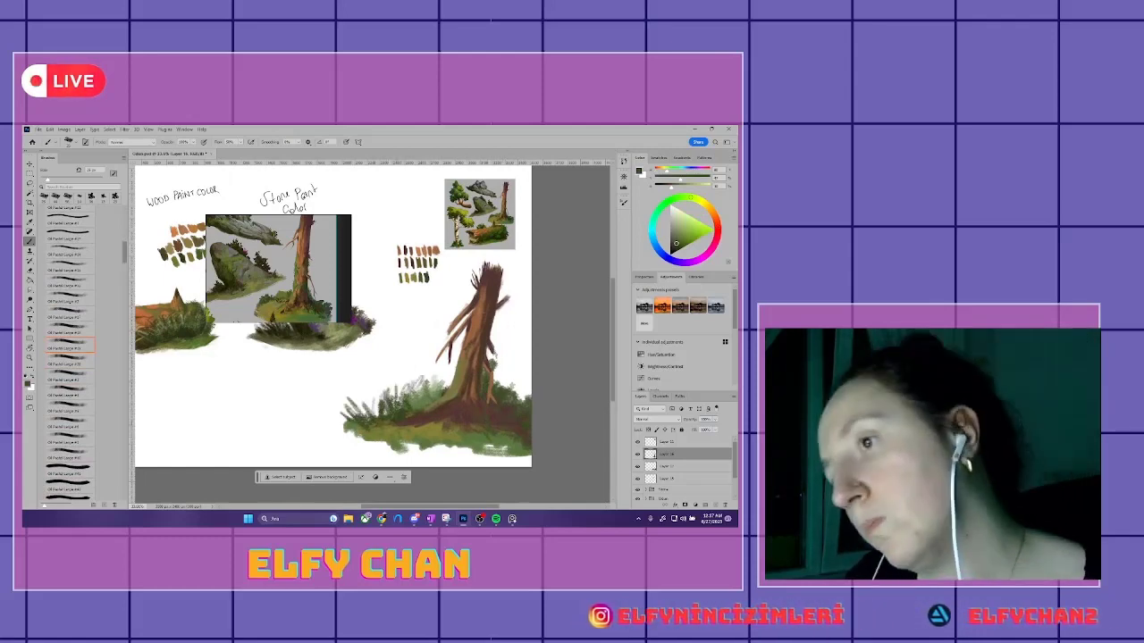
mouse_move(433, 425)
mouse_down()
mouse_move(425, 433)
mouse_move(427, 406)
mouse_up()
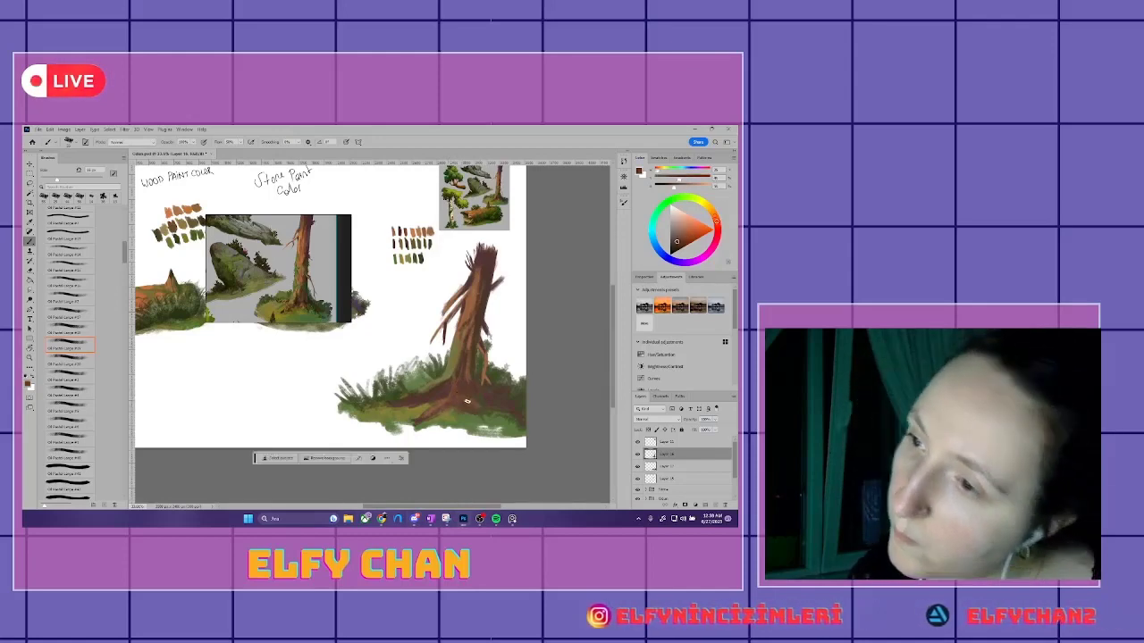
- Choose a lighter peach colour and expand a brush folder in the Brushes panel
click(685, 232)
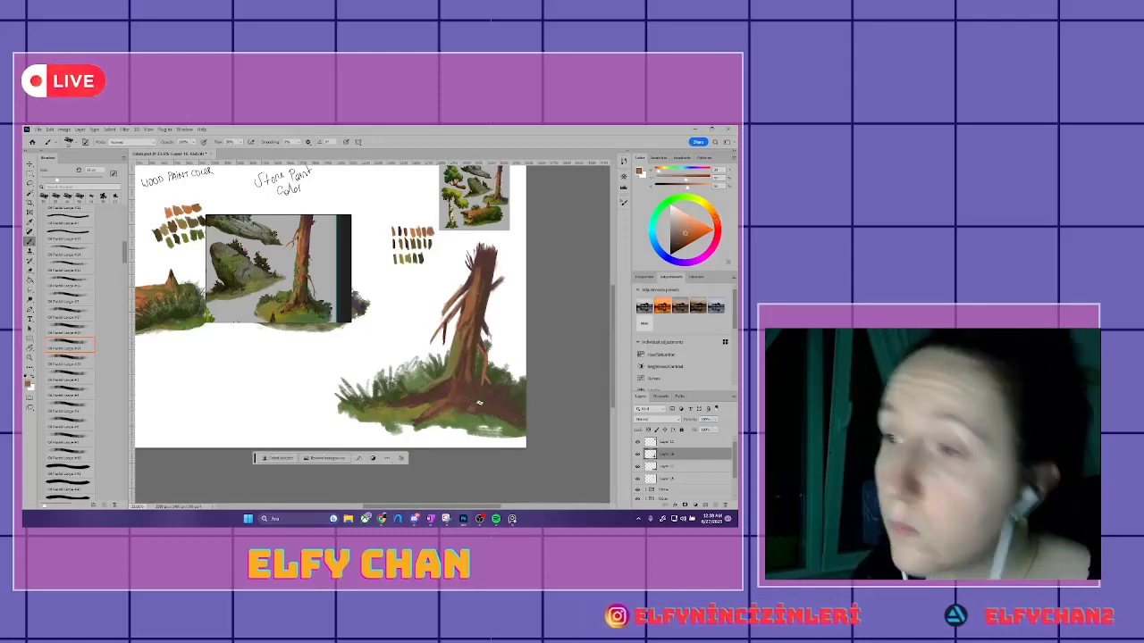
scroll(476, 412, up, 1)
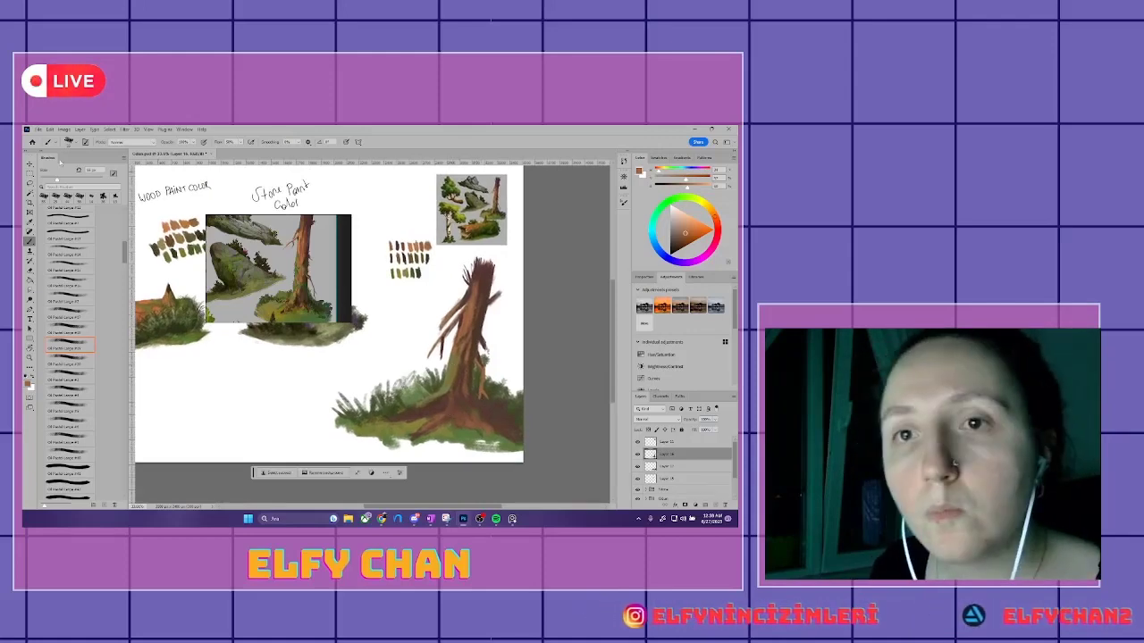
scroll(72, 286, up, 5)
right_click(51, 370)
right_click(61, 407)
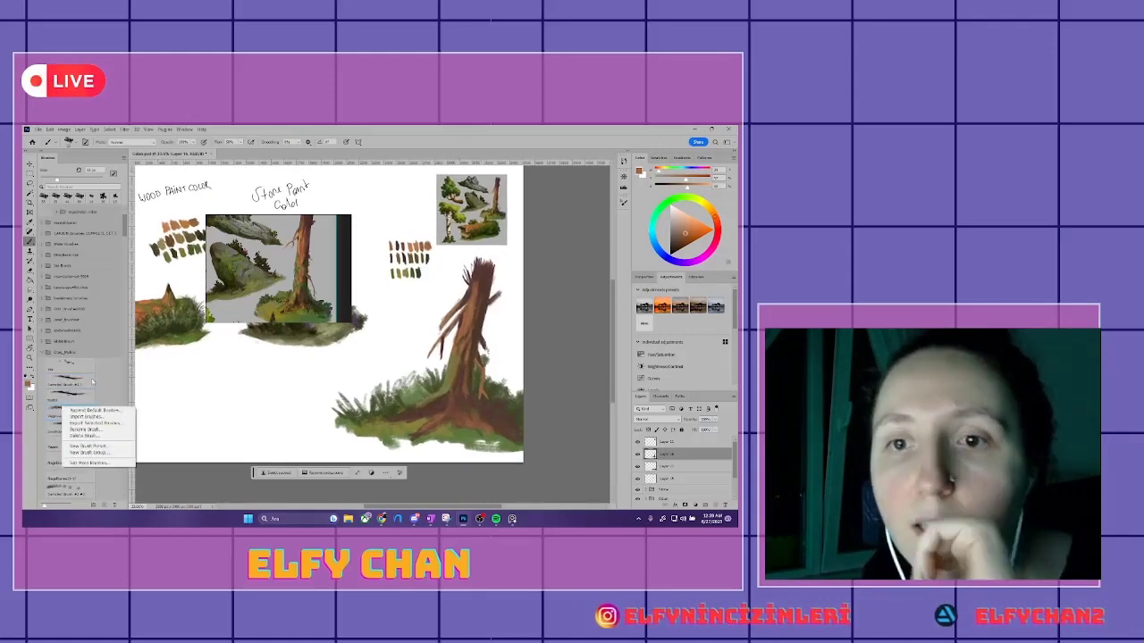
key(Escape)
scroll(94, 375, down, 1)
scroll(98, 358, down, 1)
scroll(114, 322, down, 1)
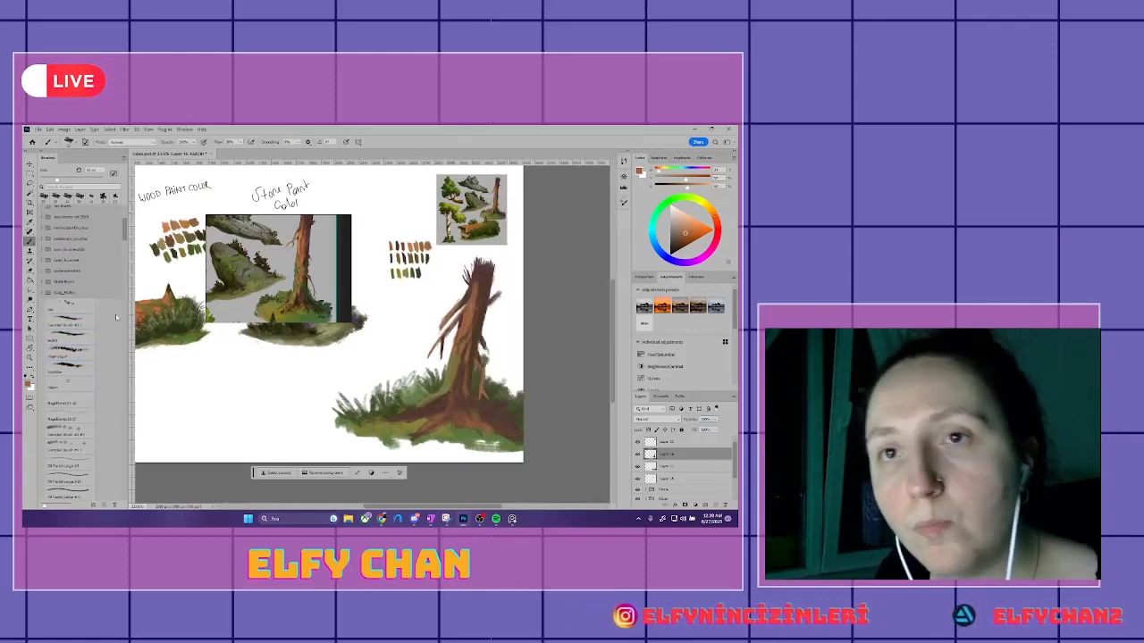
scroll(98, 340, up, 2)
scroll(80, 375, up, 3)
scroll(53, 393, up, 5)
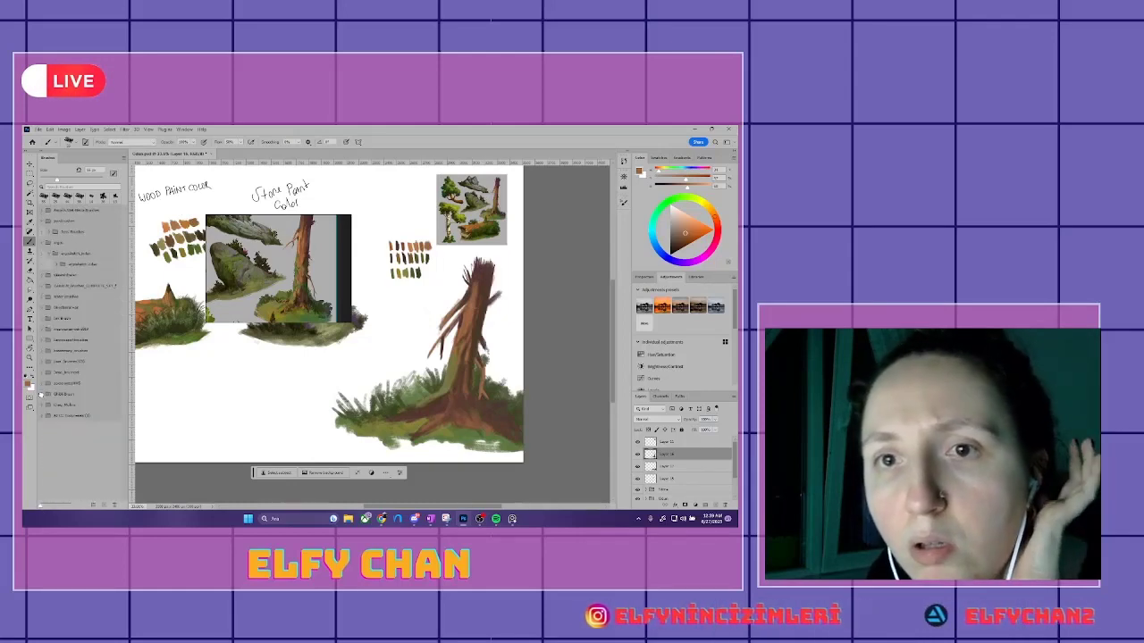
click(40, 393)
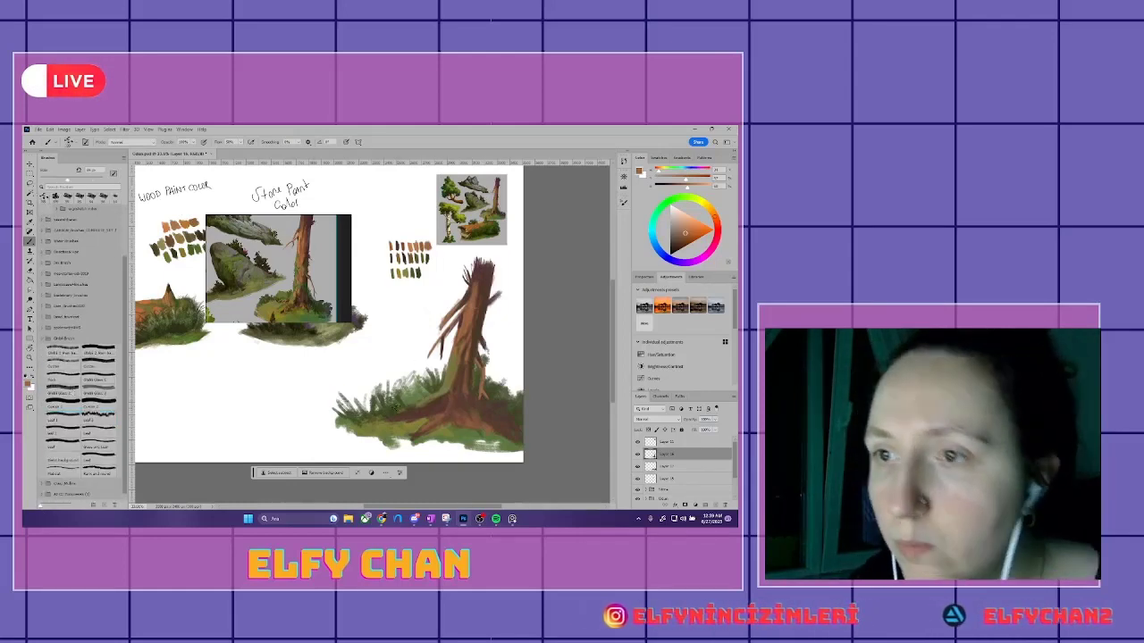
- Pan the view over the drawings and sample a yellow-green from the reference thumbnail
drag(451, 418, 449, 424)
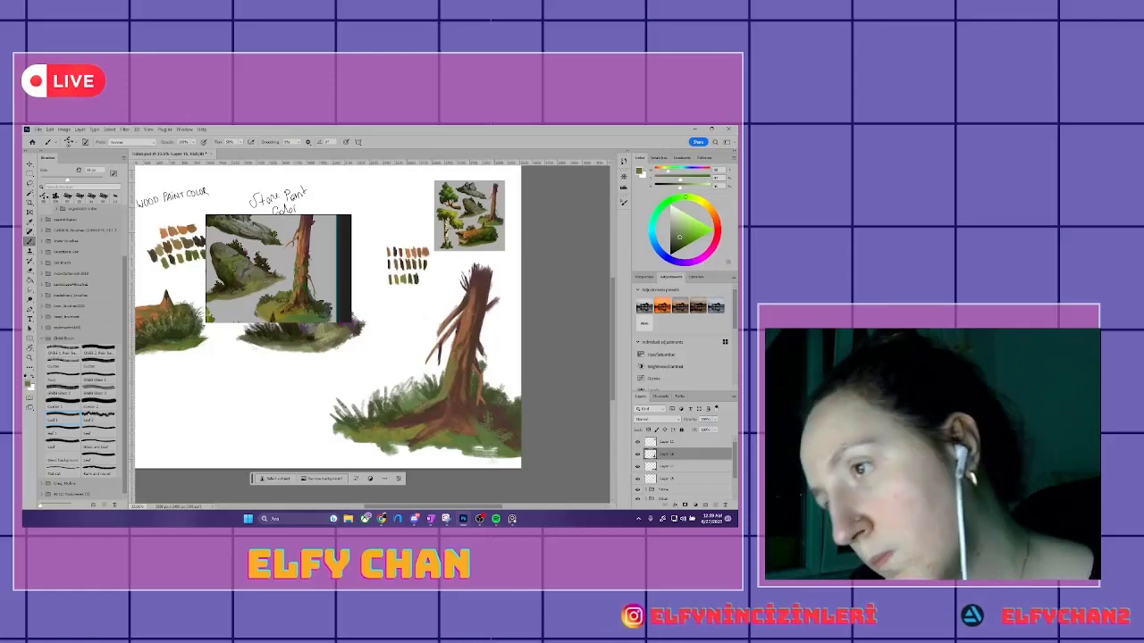
drag(495, 442, 427, 407)
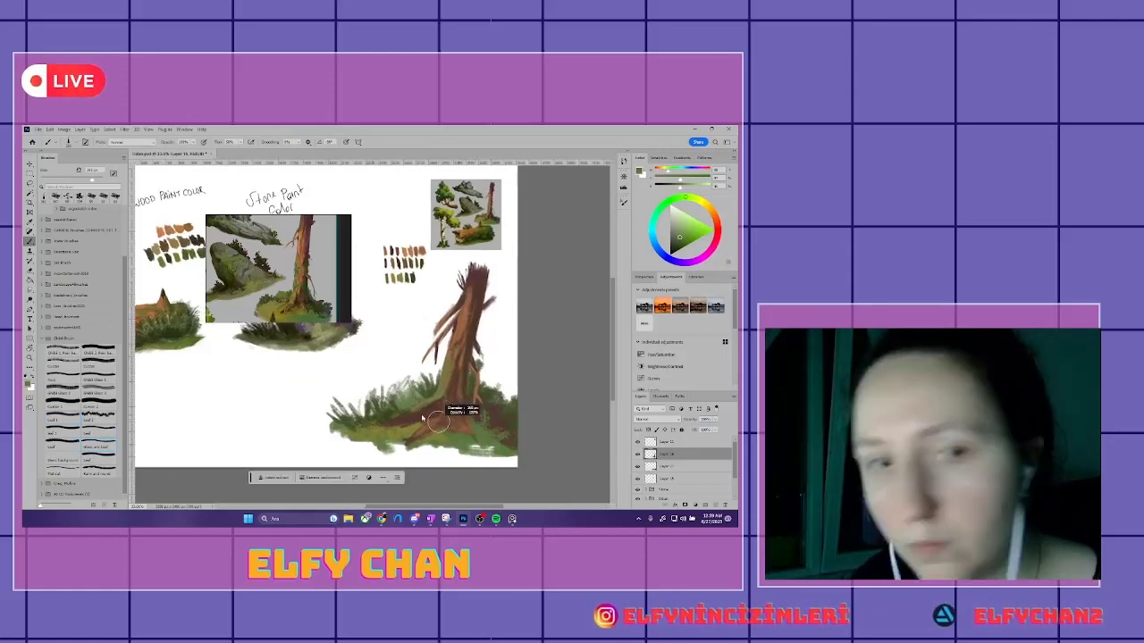
drag(475, 366, 480, 375)
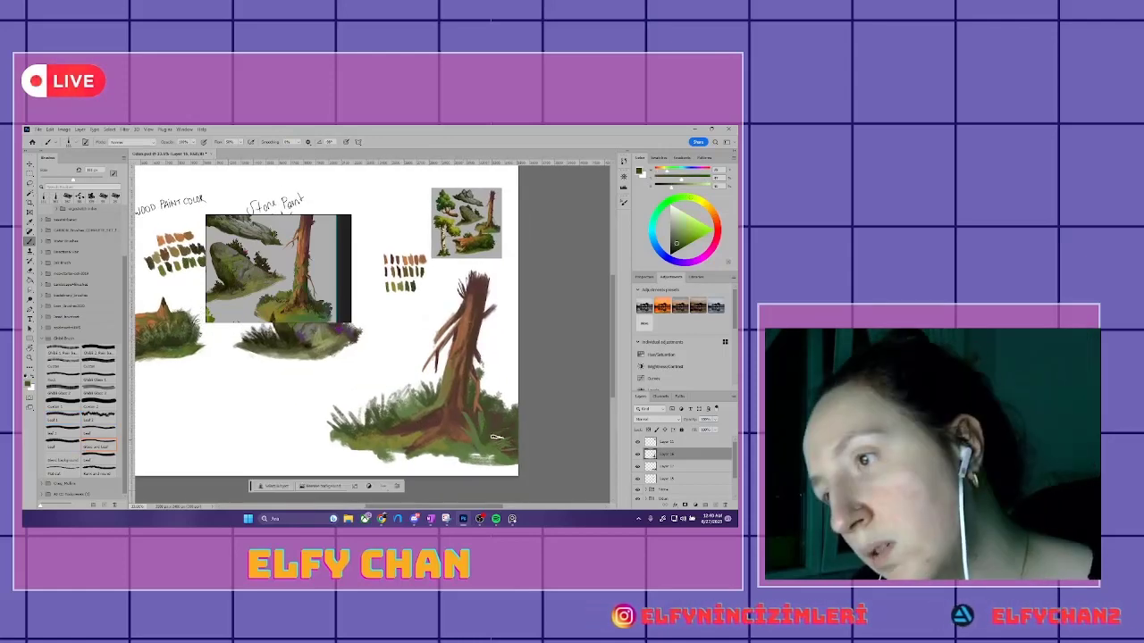
drag(425, 423, 427, 432)
scroll(429, 447, down, 1)
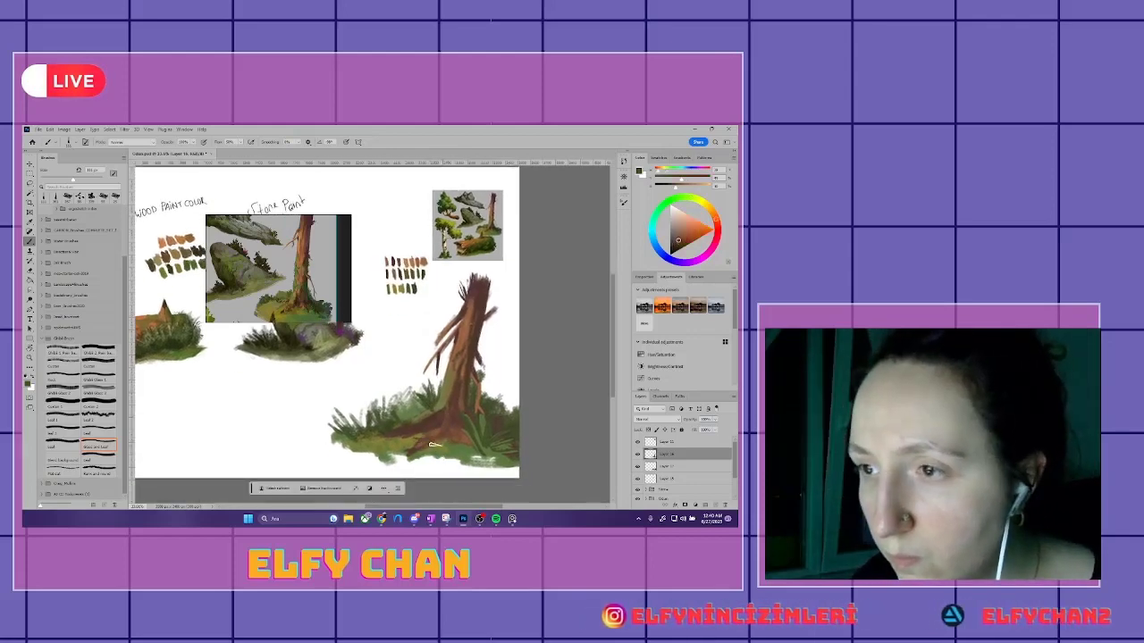
drag(457, 398, 453, 402)
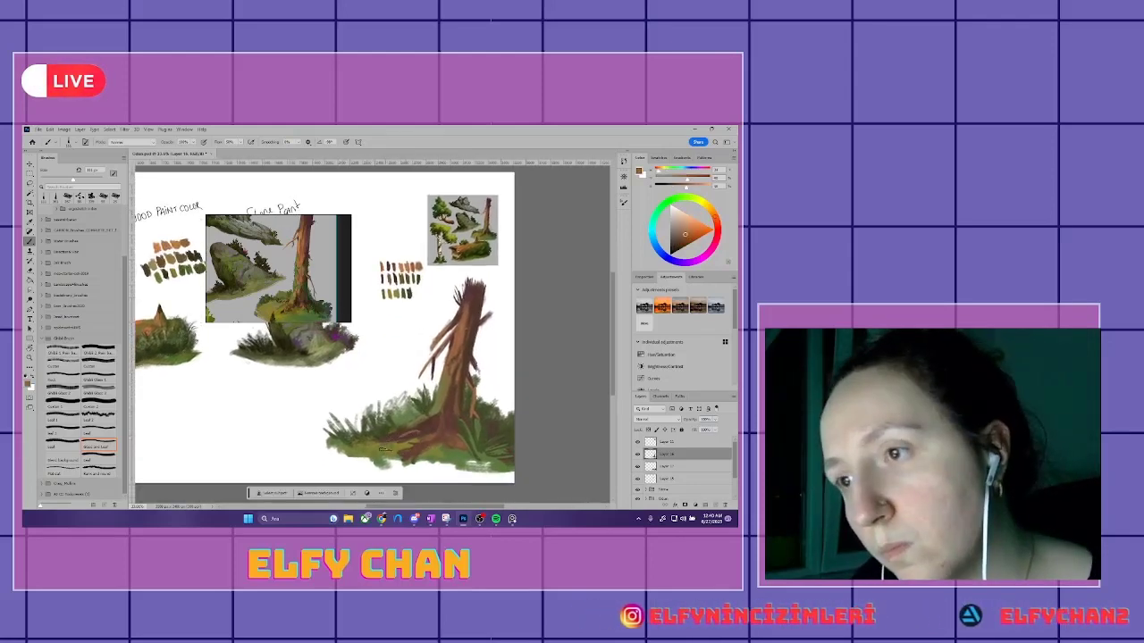
alt+click(485, 220)
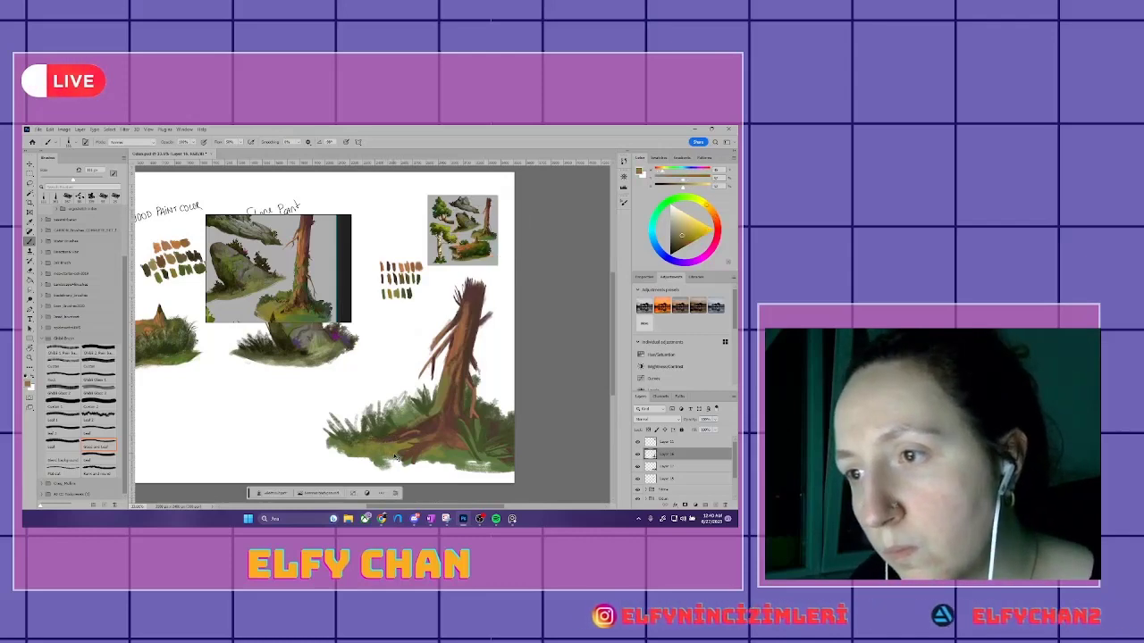
scroll(410, 415, down, 2)
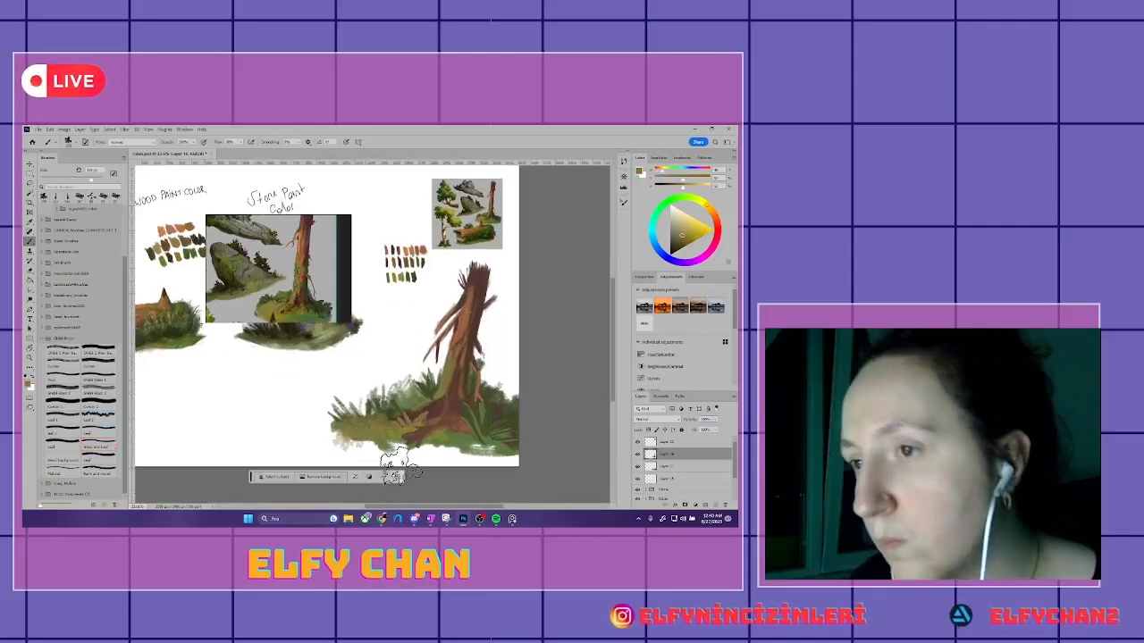
scroll(461, 423, up, 2)
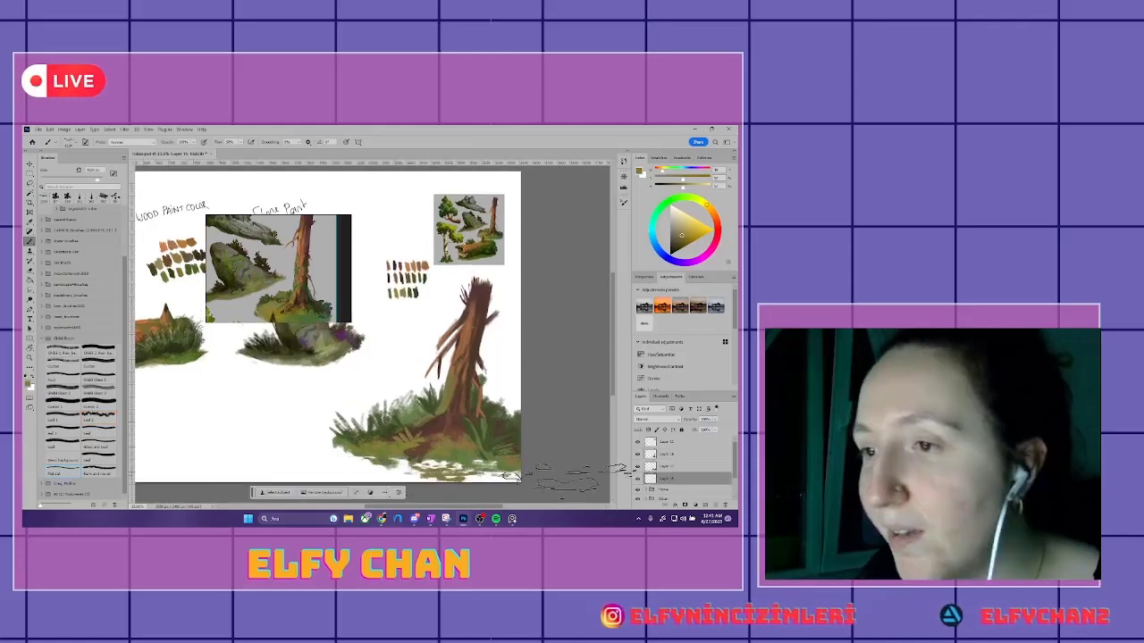
scroll(471, 432, up, 2)
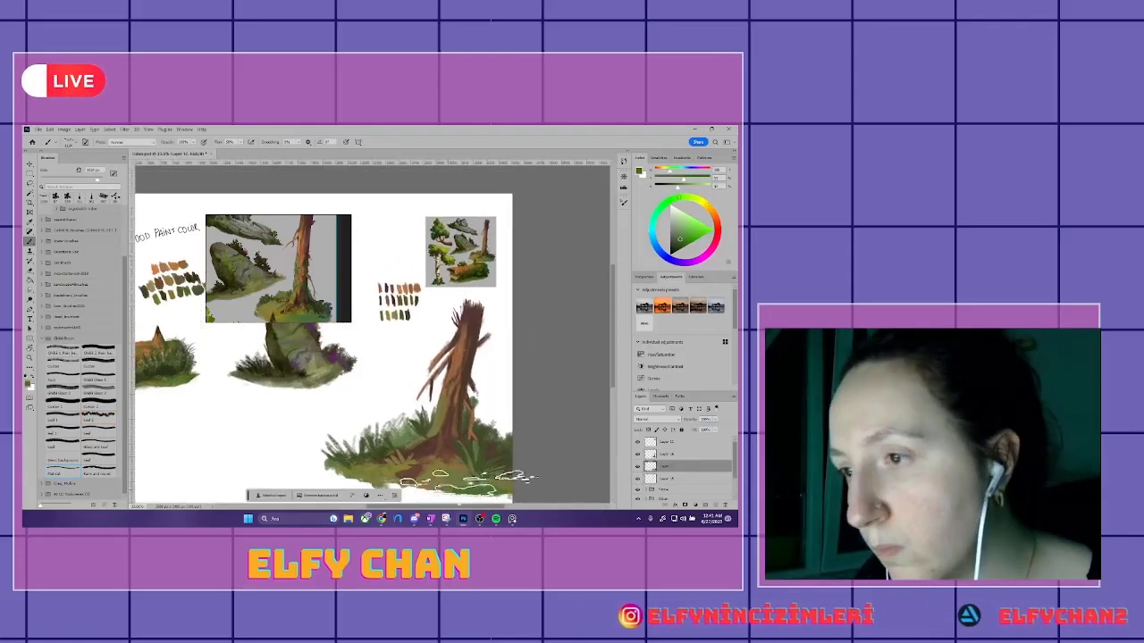
scroll(472, 433, down, 2)
scroll(482, 442, up, 3)
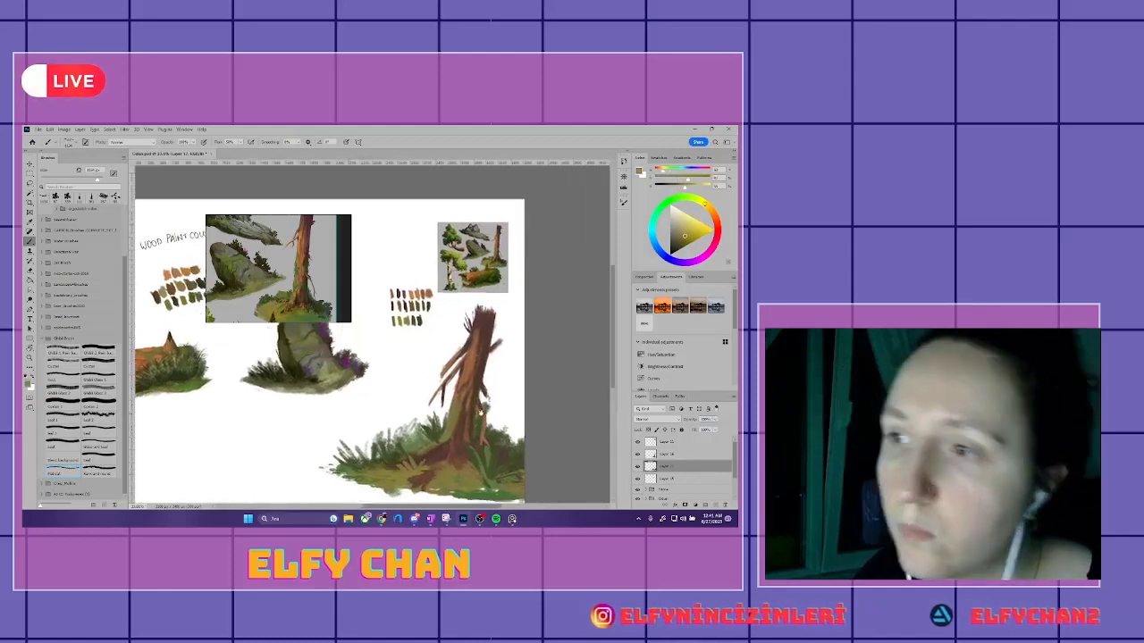
scroll(487, 369, down, 2)
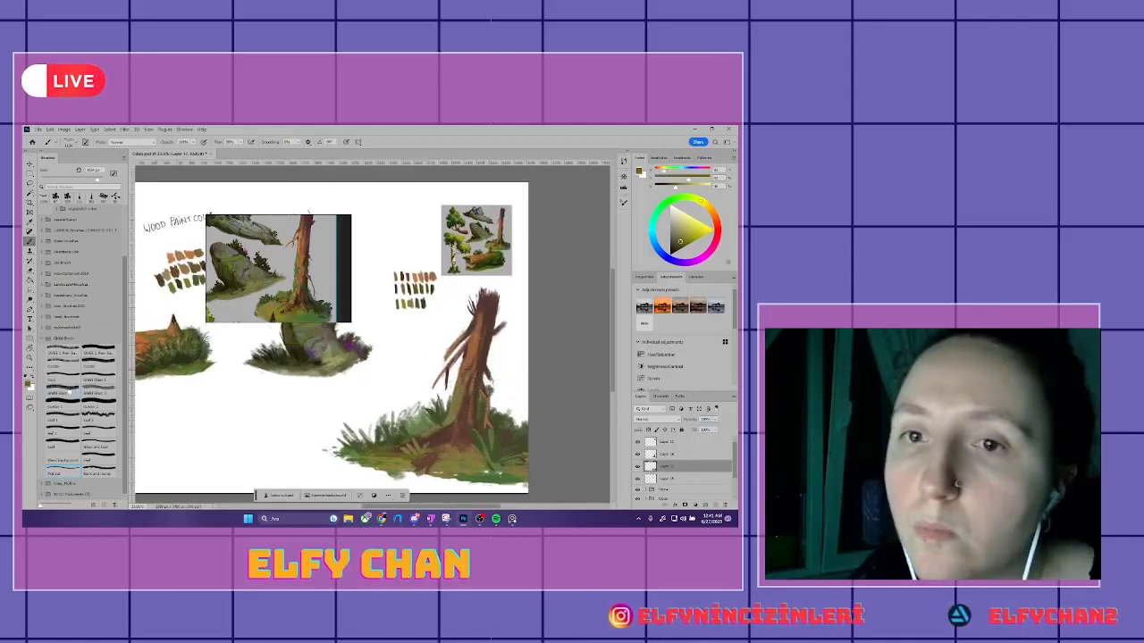
- Resize the brush and move to the layer above for lighter green grass on the mound
alt+right_click(393, 390)
key(alt+bracketright)
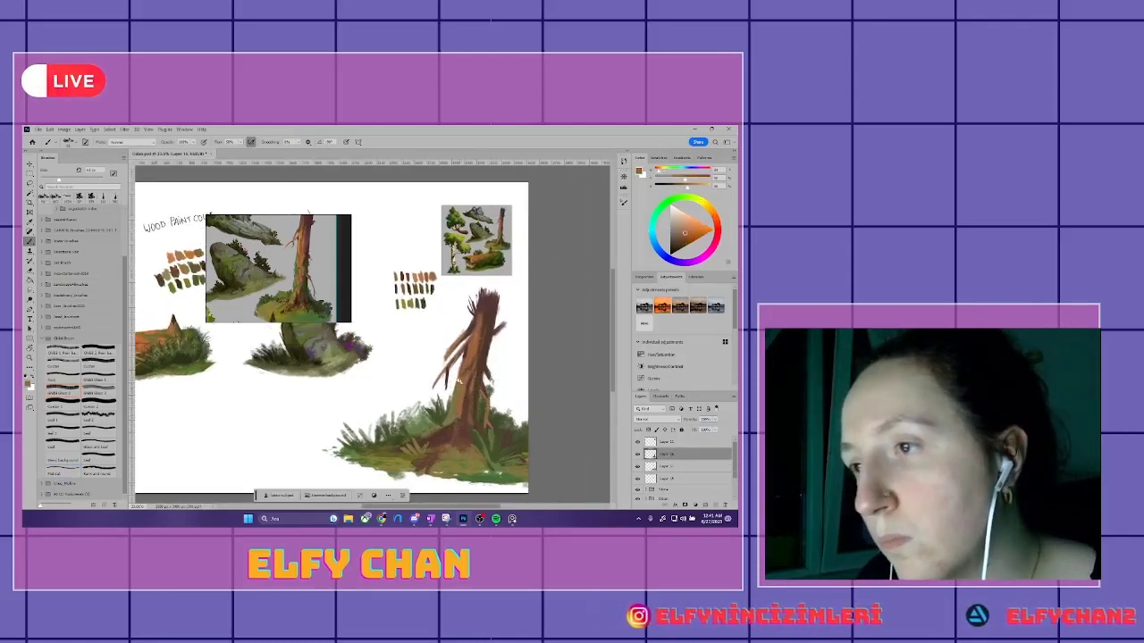
scroll(462, 416, up, 1)
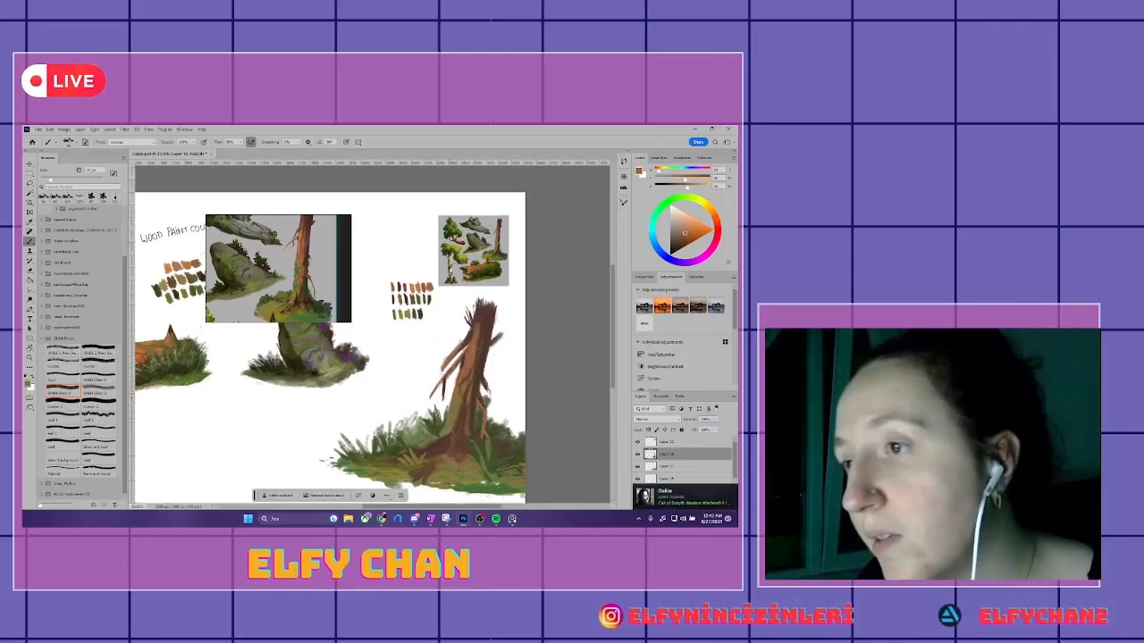
scroll(461, 405, down, 1)
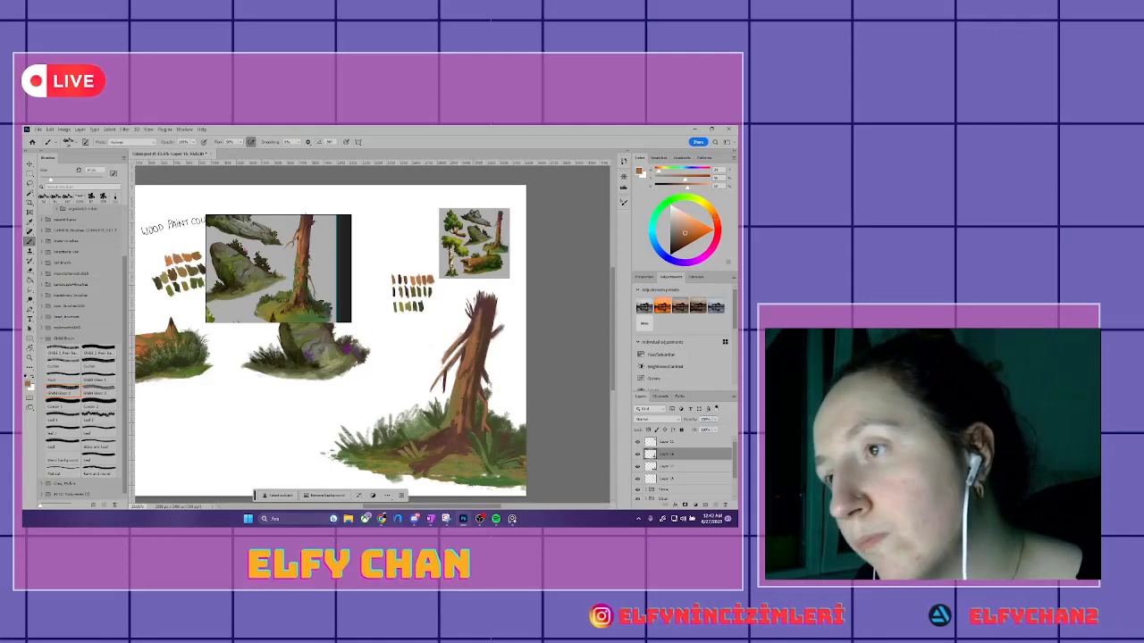
scroll(482, 295, up, 1)
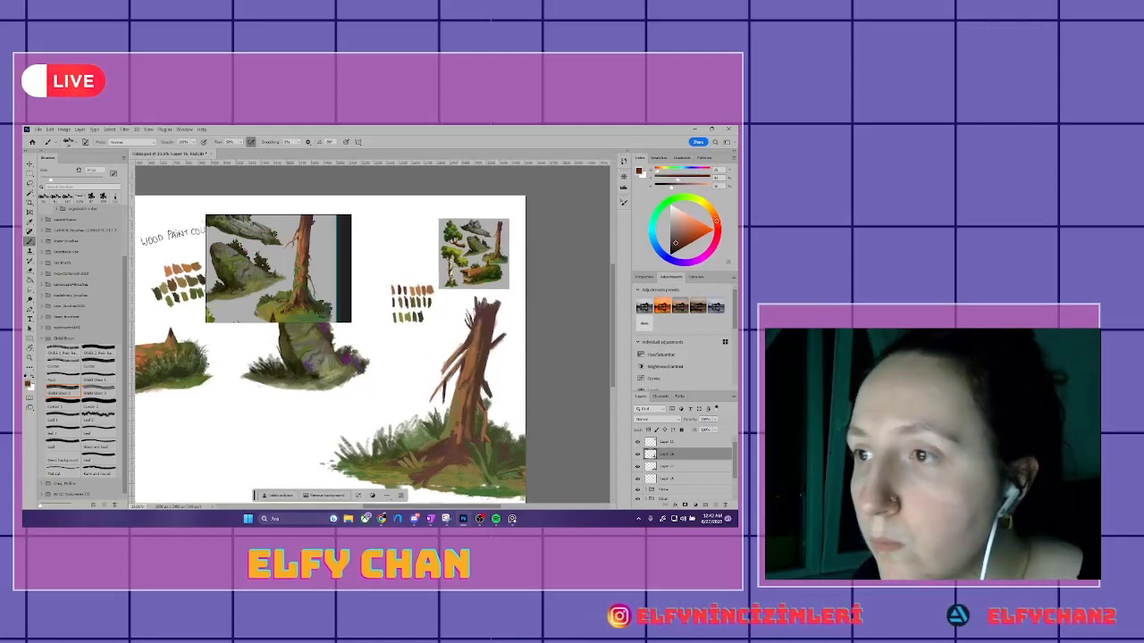
scroll(459, 352, down, 2)
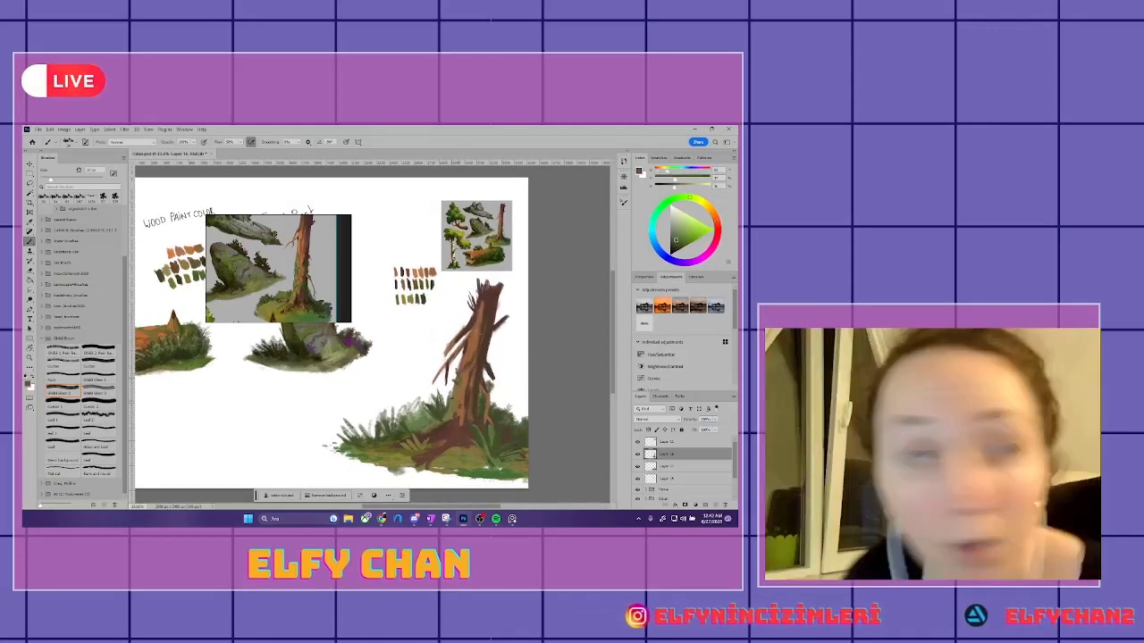
key(super)
key(super)
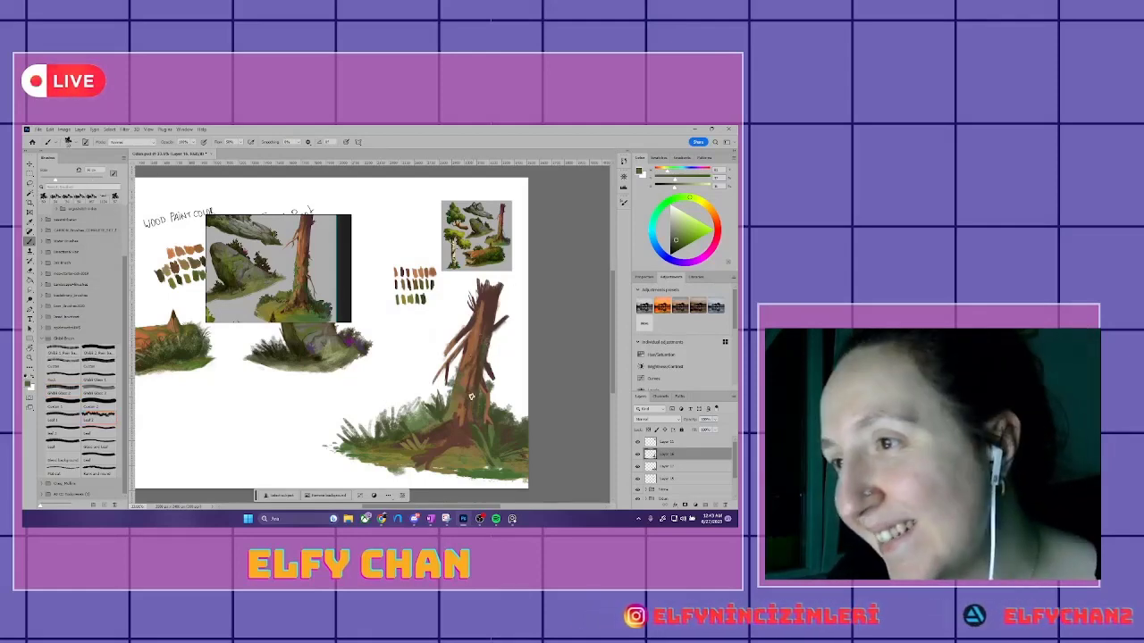
scroll(471, 396, up, 1)
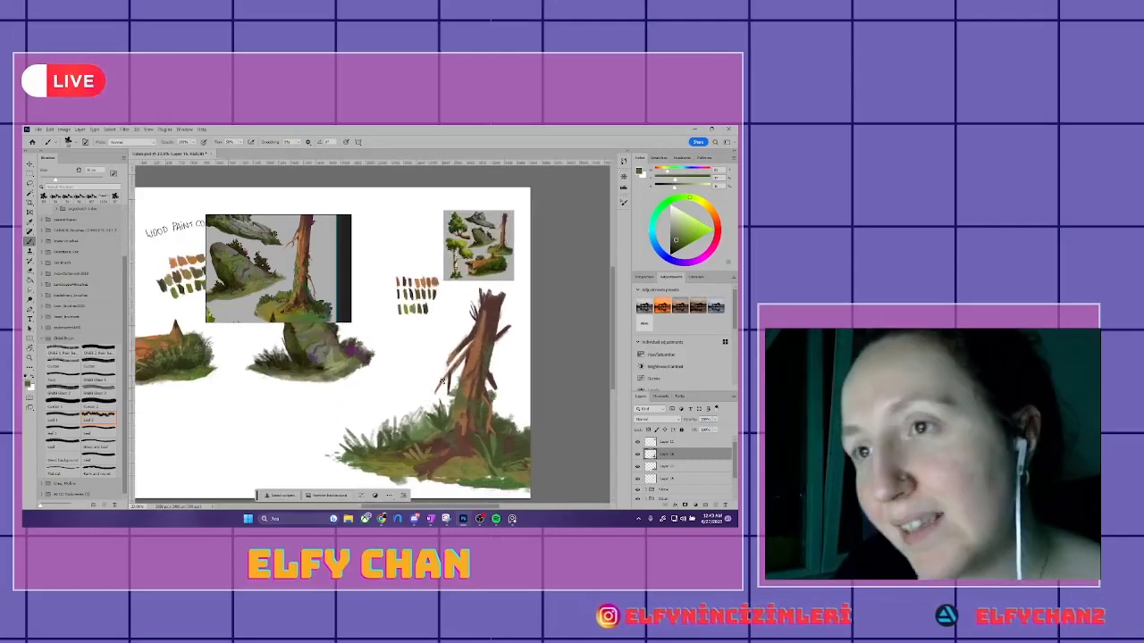
scroll(444, 416, down, 1)
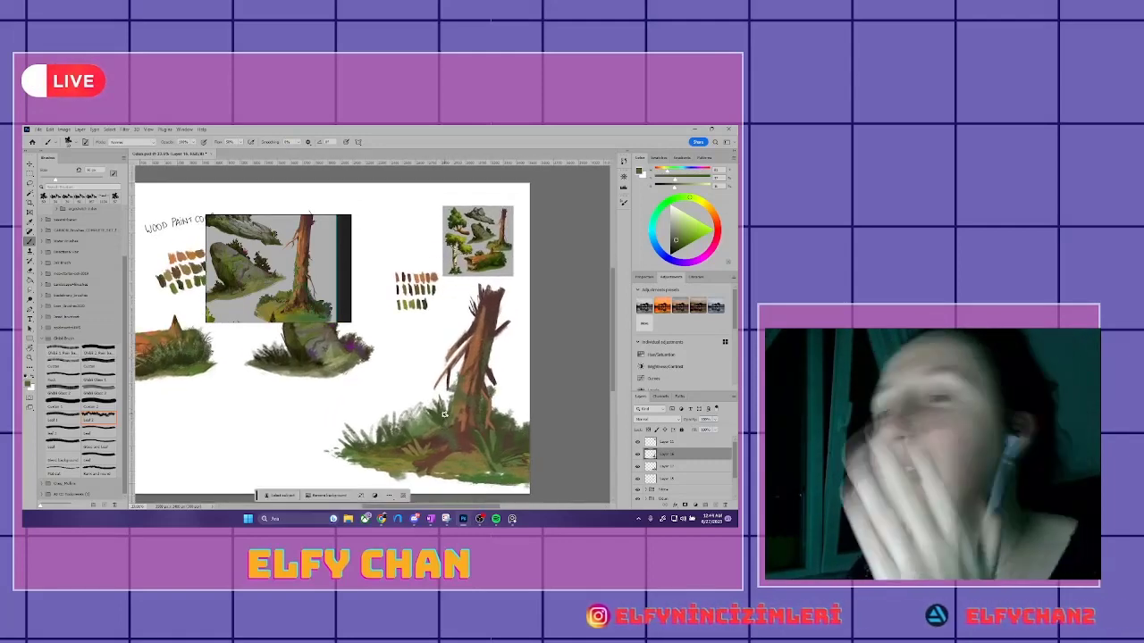
scroll(444, 413, down, 2)
- Group the stump layers, scale the group down, and place it beside the stone
key(ctrl+g)
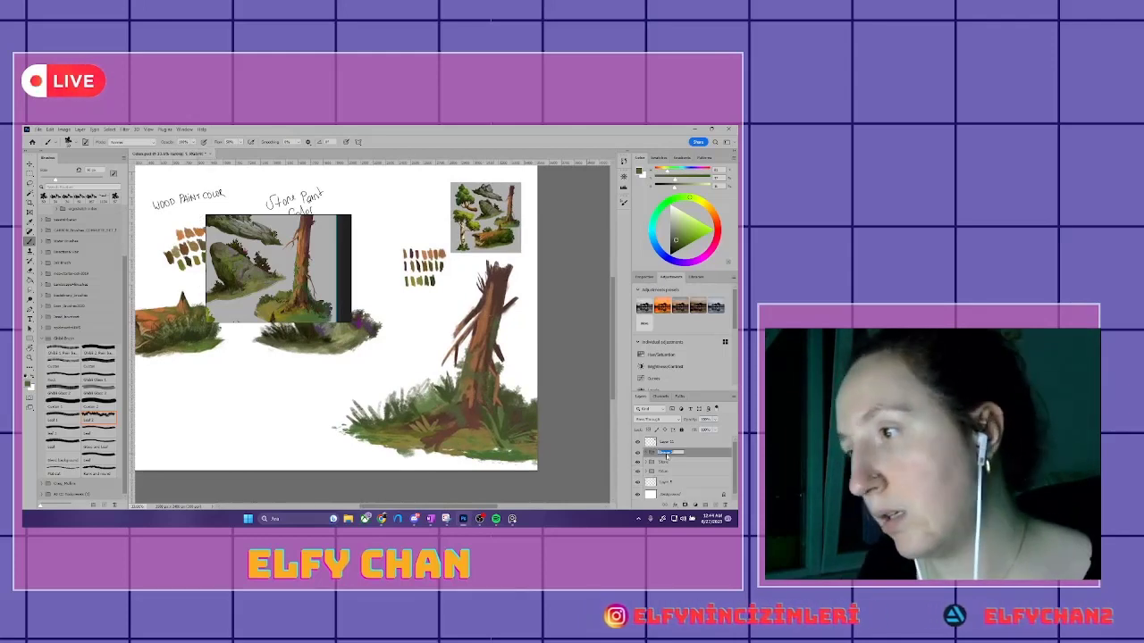
key(ctrl+t)
drag(536, 248, 462, 299)
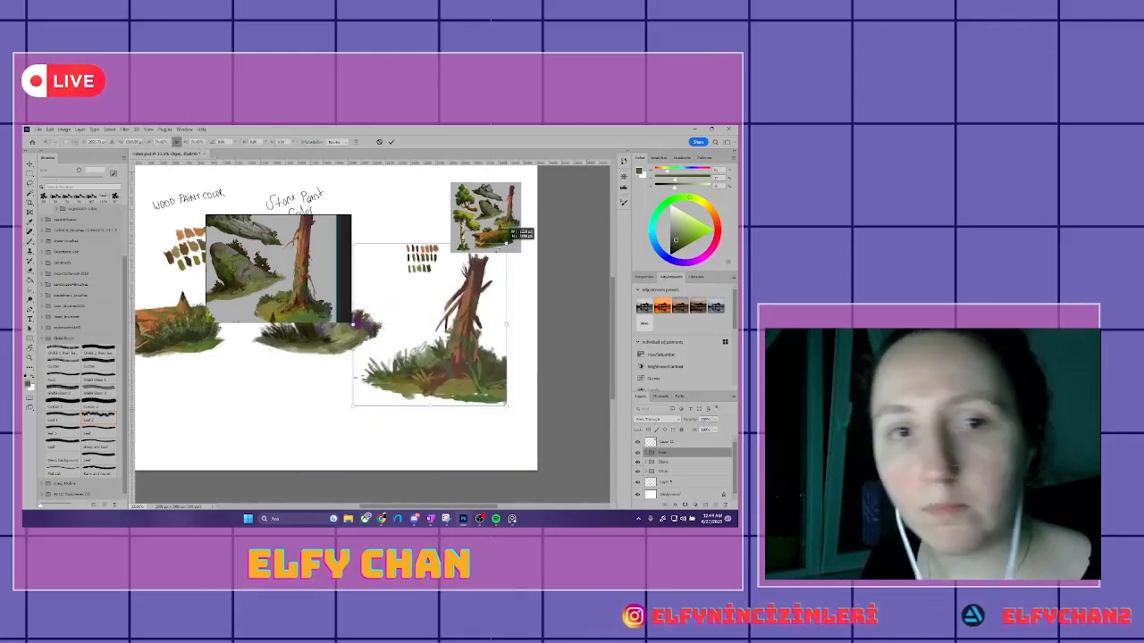
mouse_move(459, 344)
mouse_down()
mouse_move(495, 290)
mouse_move(501, 471)
mouse_up()
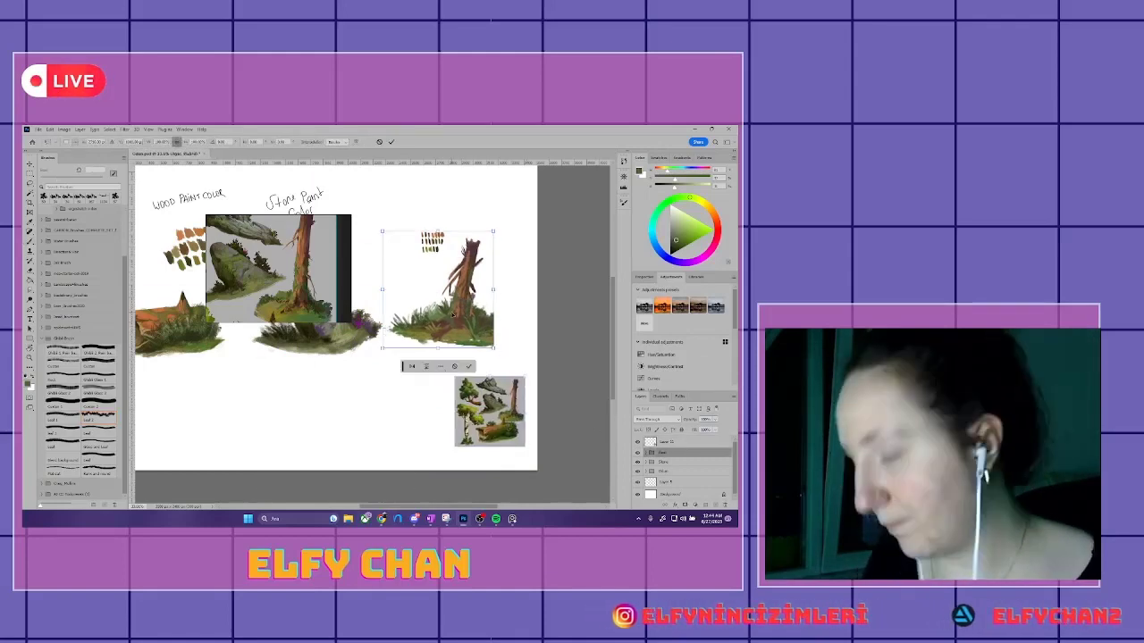
scroll(429, 352, down, 2)
scroll(482, 354, up, 2)
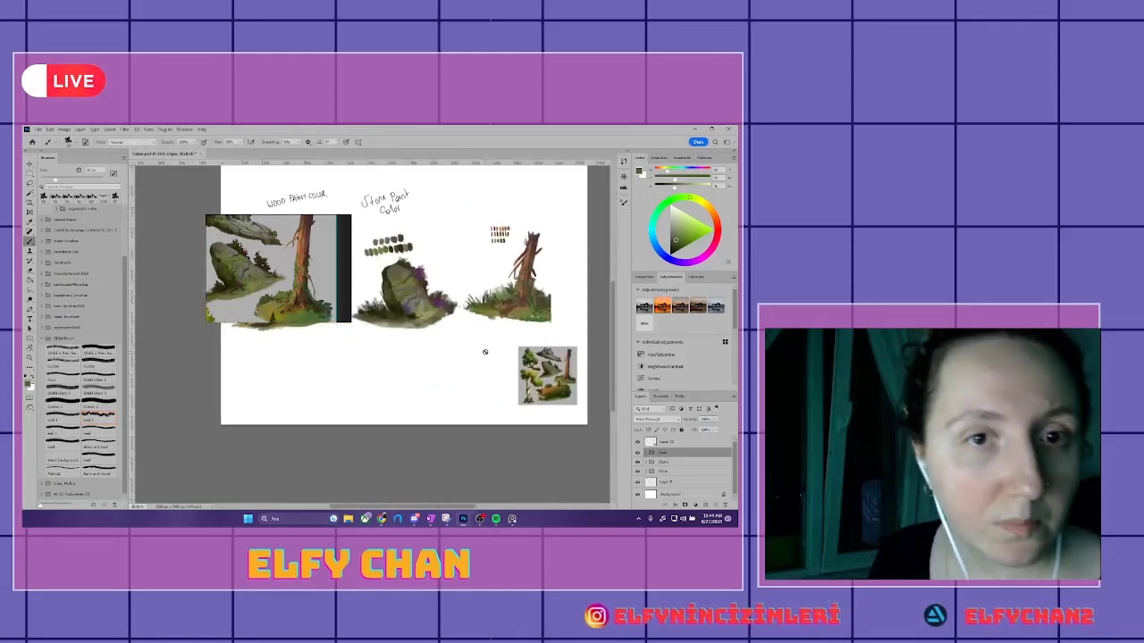
- Skip to the next song in Spotify and return to Photoshop
click(496, 519)
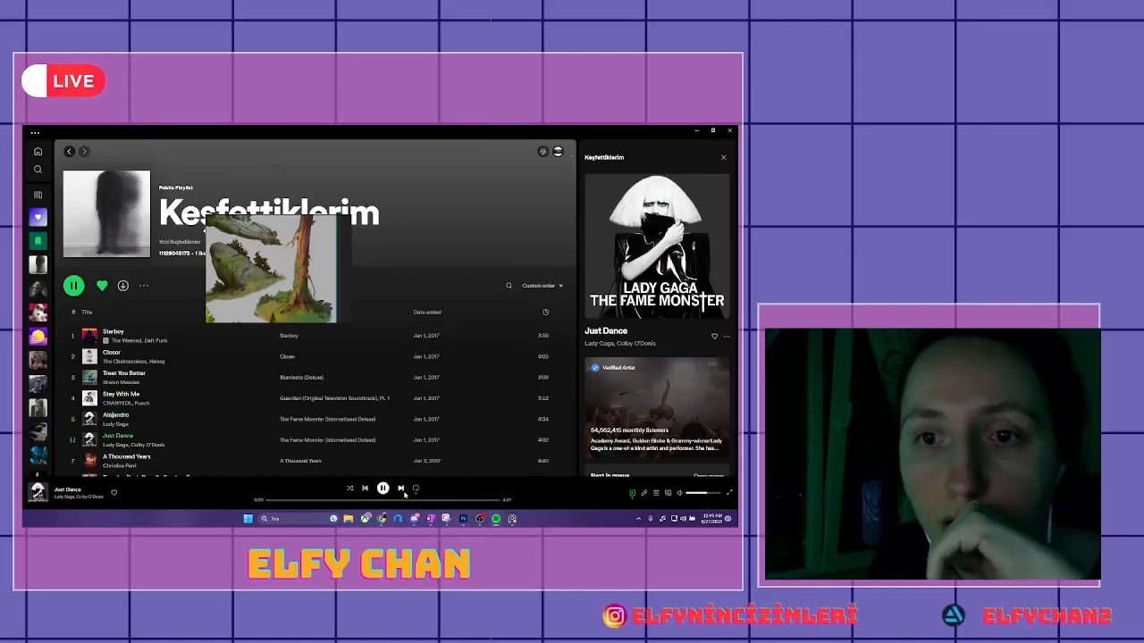
click(401, 489)
click(462, 518)
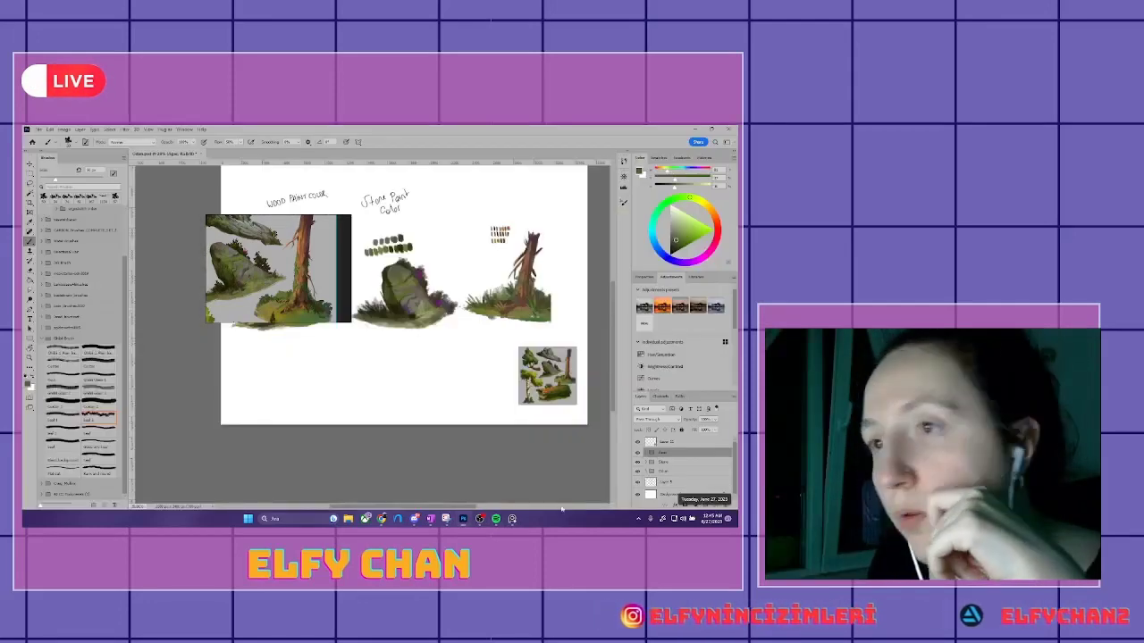
- Paste the birch tree painting as reference and move it off the log painting
key(ctrl+v)
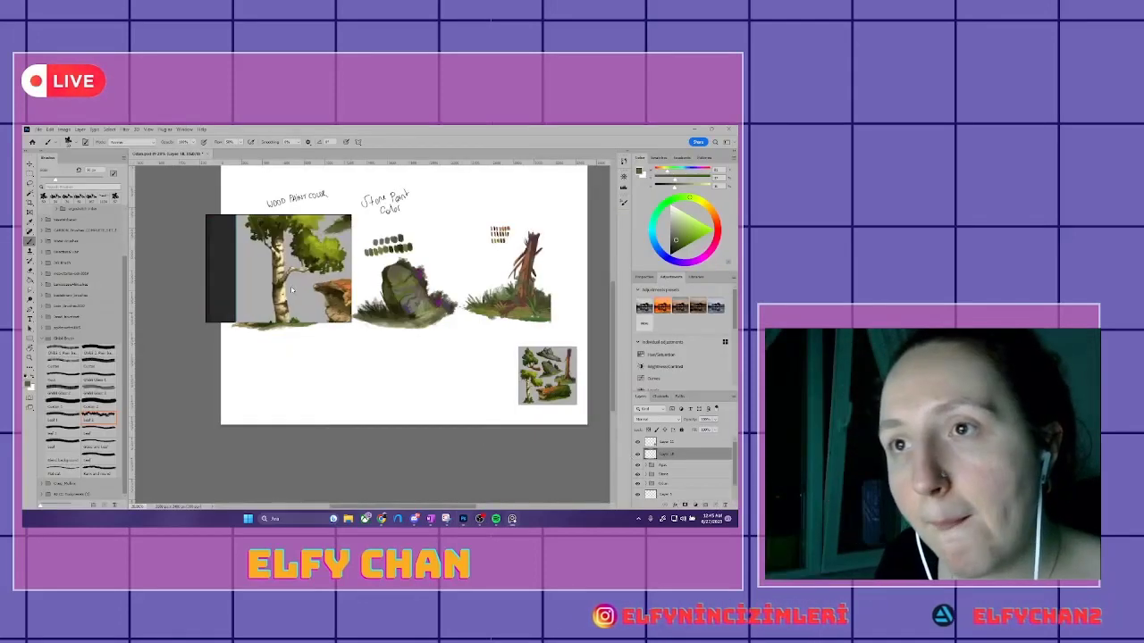
drag(291, 288, 166, 289)
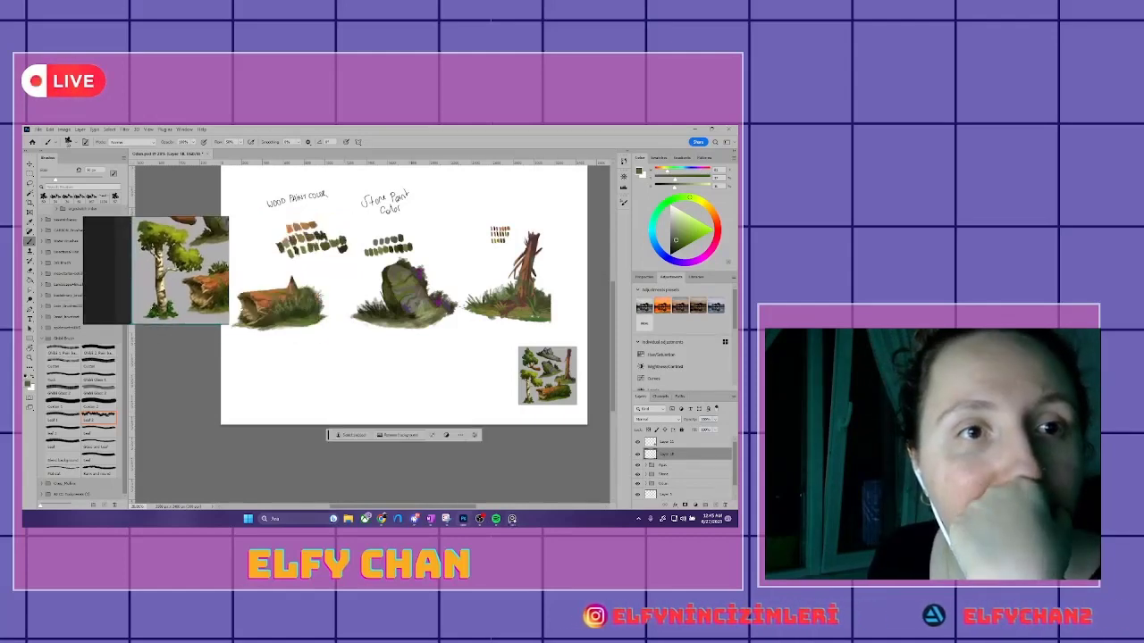
scroll(464, 368, up, 3)
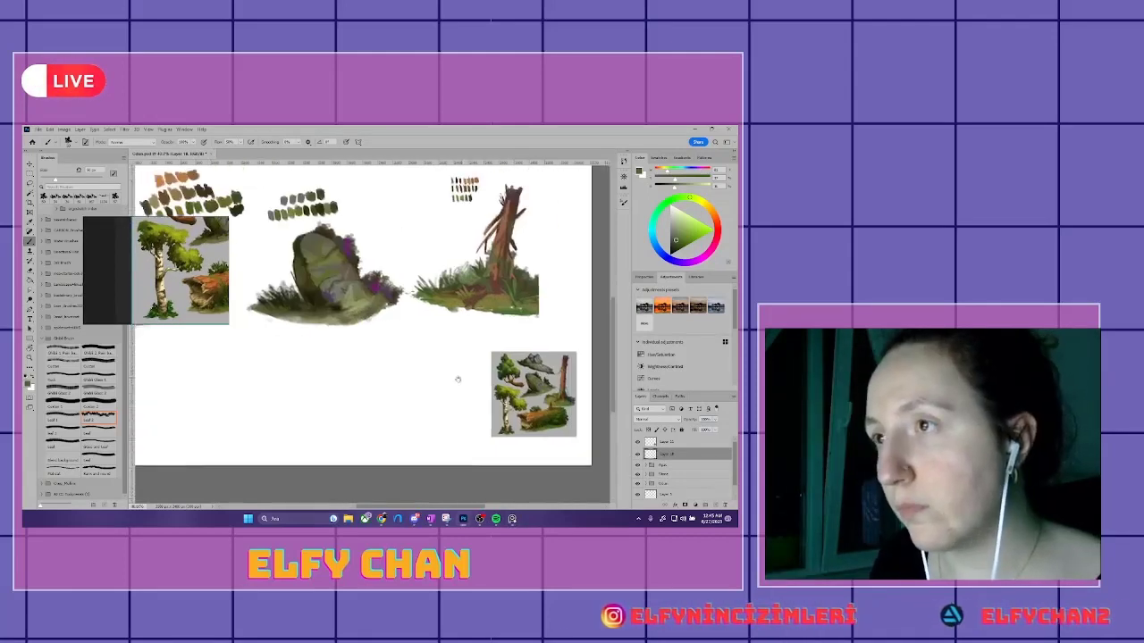
scroll(465, 368, down, 2)
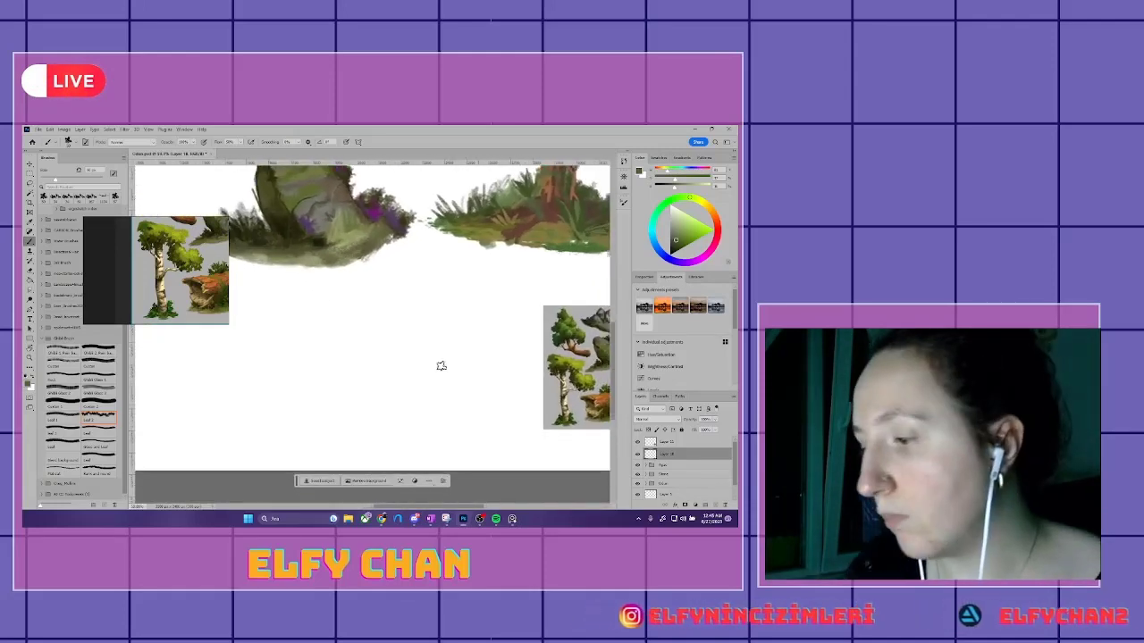
scroll(473, 331, down, 1)
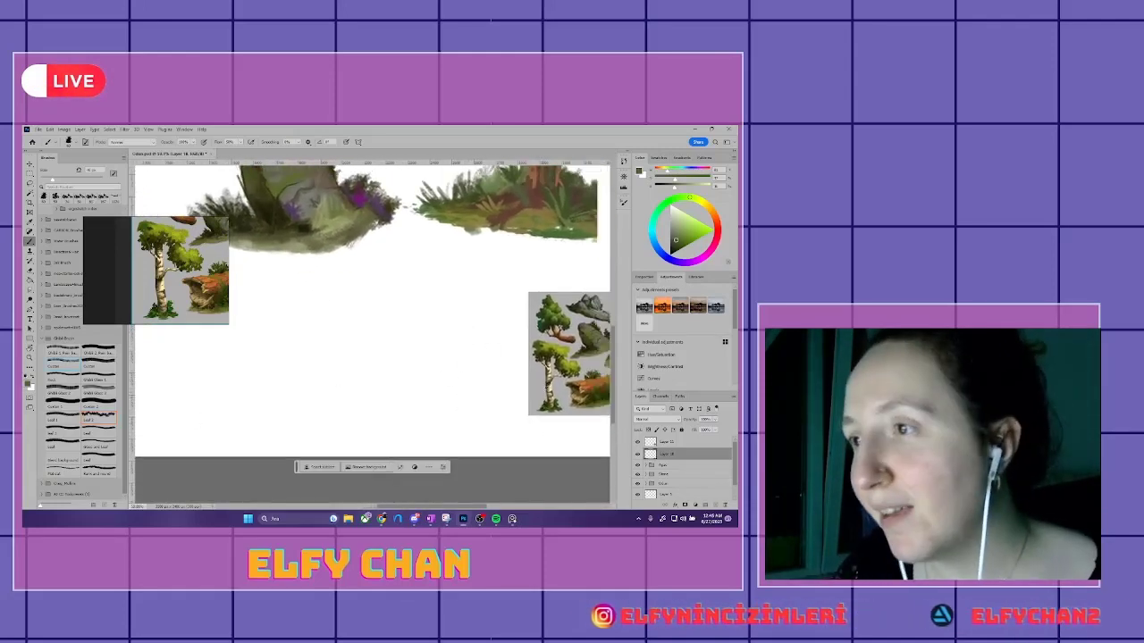
- Sample colours from the birch reference and paint beige, olive and yellow-green swatch strokes
alt+click(548, 374)
mouse_move(402, 309)
mouse_down()
mouse_move(404, 328)
mouse_move(418, 332)
mouse_move(510, 333)
mouse_move(488, 366)
mouse_move(502, 364)
mouse_move(457, 292)
mouse_move(420, 390)
mouse_up()
alt+click(546, 371)
alt+click(557, 356)
- Add green, light olive and dark green swatches, then shrink and raise the swatch row
alt+click(572, 374)
alt+click(573, 368)
alt+click(569, 363)
key(ctrl+t)
key(Return)
- Paint the dark trunk line of the new tree, undoing test strokes and darkening its top
scroll(458, 380, down, 1)
alt+click(485, 284)
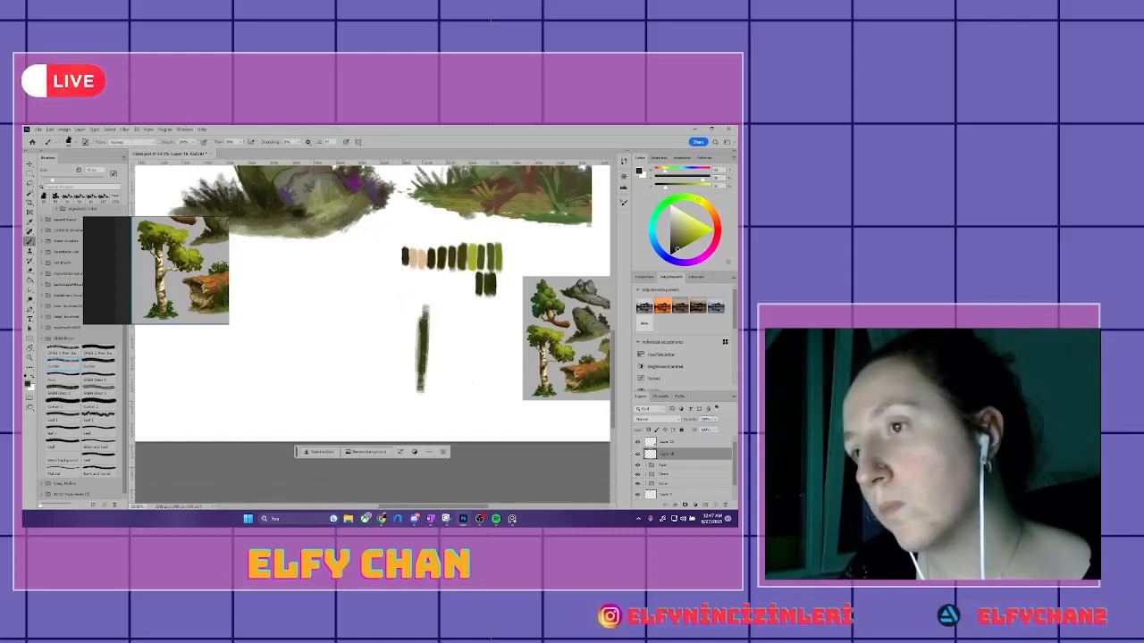
drag(430, 302, 419, 420)
key(ctrl+z)
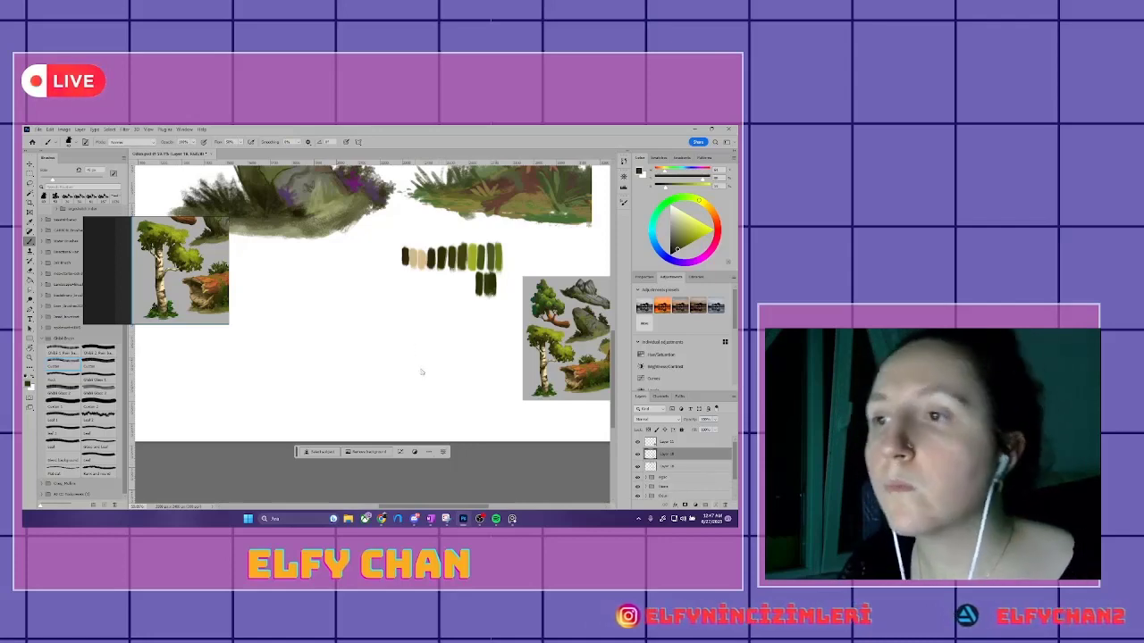
key(ctrl+z)
drag(390, 302, 391, 397)
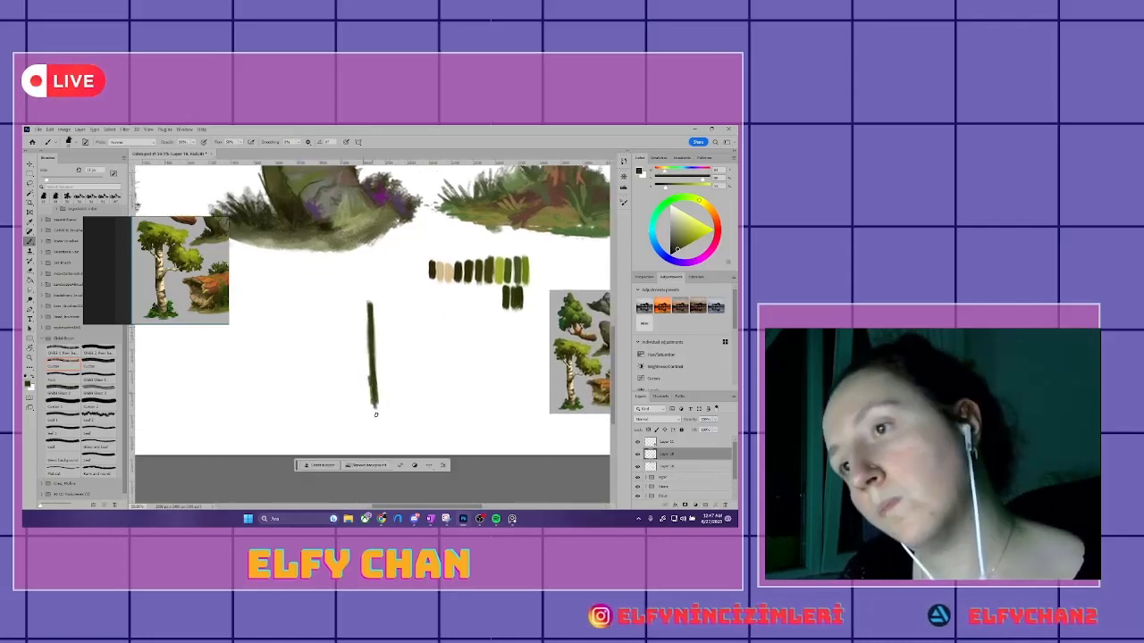
drag(372, 287, 379, 348)
scroll(373, 358, down, 1)
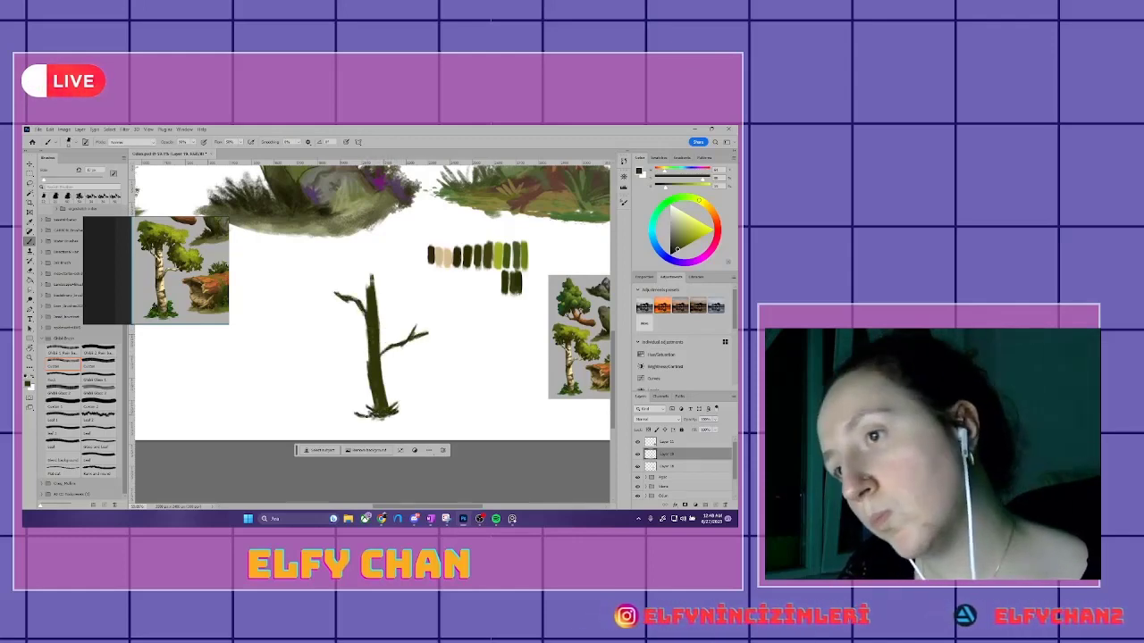
scroll(373, 339, up, 1)
- Shrink the young tree and dab yellow-green foliage across its upper left
drag(321, 304, 338, 293)
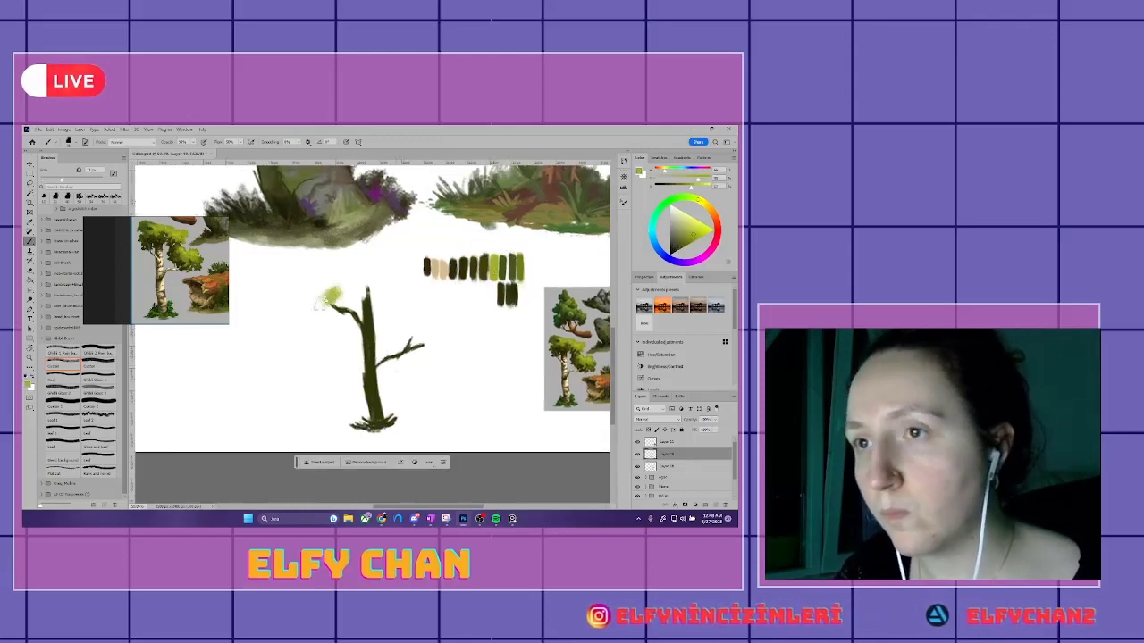
key(ctrl+t)
drag(422, 286, 404, 317)
key(Return)
mouse_move(308, 324)
mouse_down()
mouse_move(324, 332)
mouse_move(353, 322)
mouse_move(295, 332)
mouse_move(393, 312)
mouse_move(407, 325)
mouse_move(373, 319)
mouse_move(413, 332)
mouse_up()
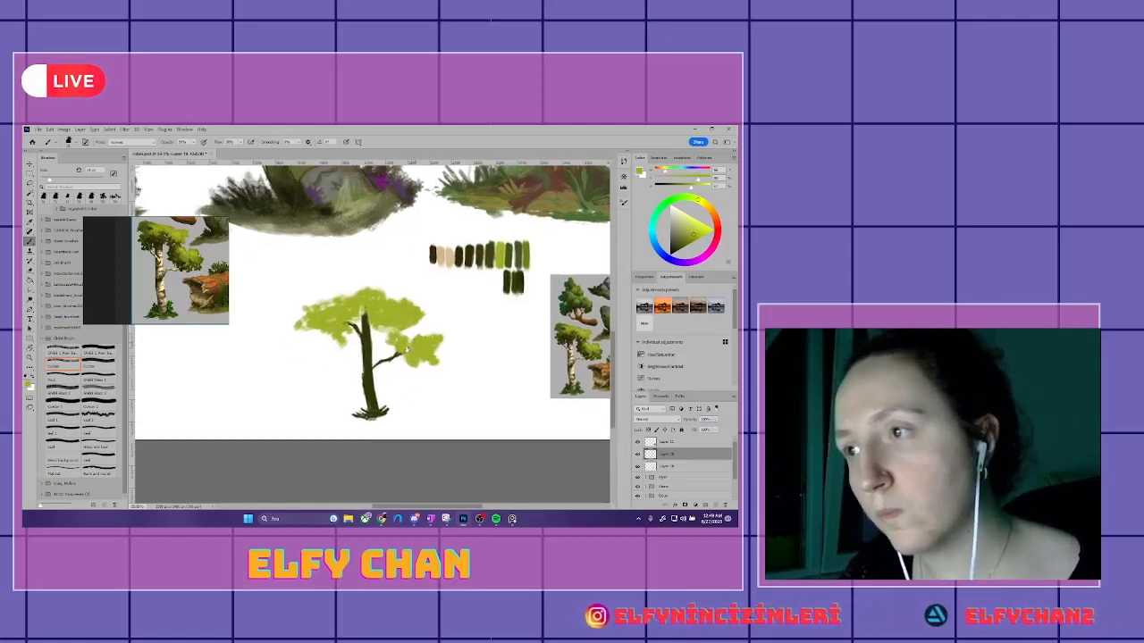
- Shade the canopy with darker greens from the swatch row, and pick an orange-brown swatch
scroll(416, 348, right, 1)
scroll(317, 386, left, 1)
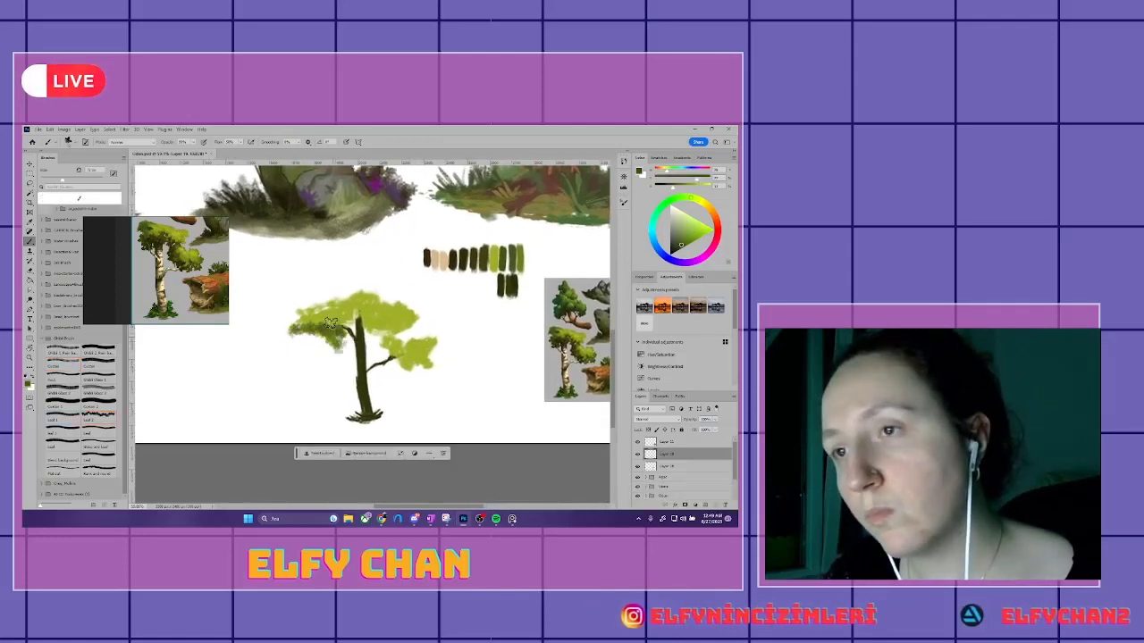
drag(331, 324, 371, 331)
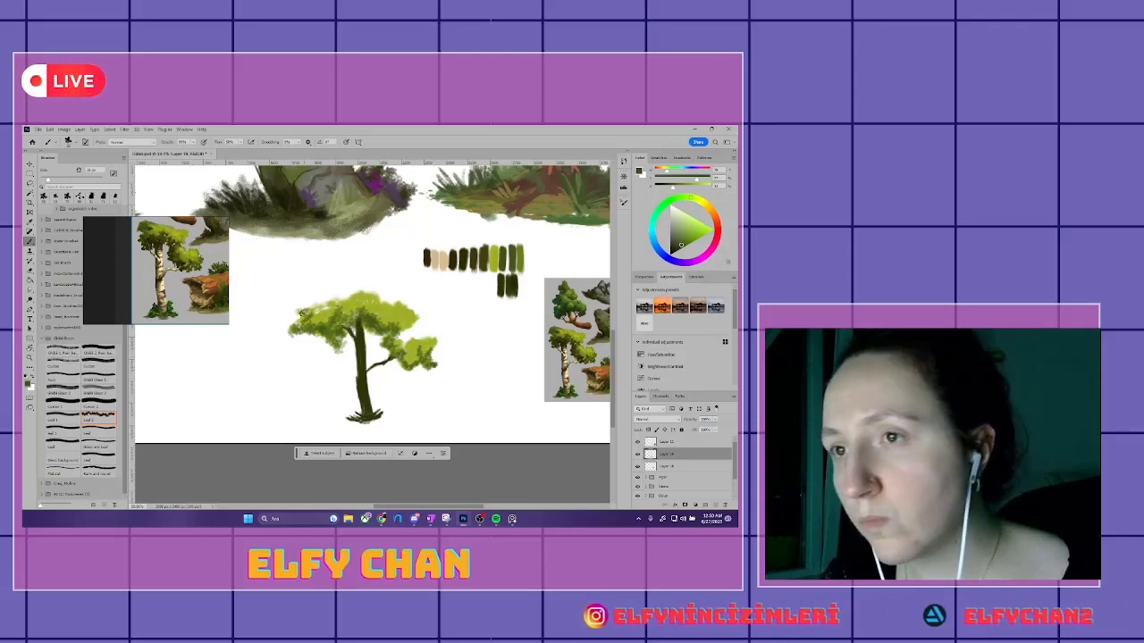
drag(355, 314, 347, 323)
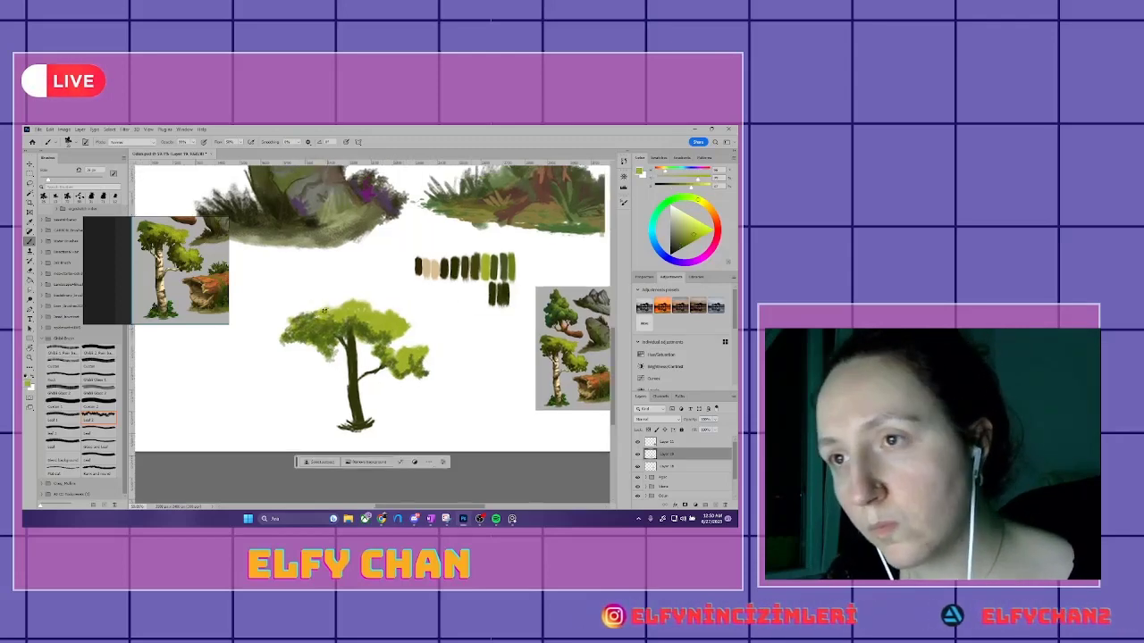
alt+click(485, 268)
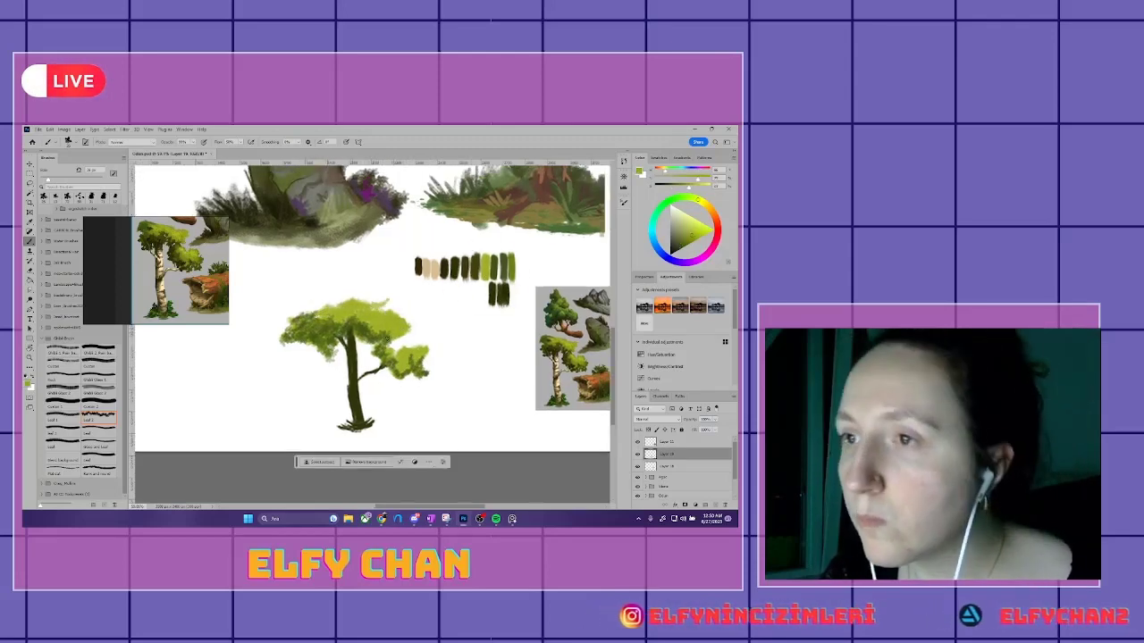
drag(315, 312, 305, 301)
alt+click(430, 272)
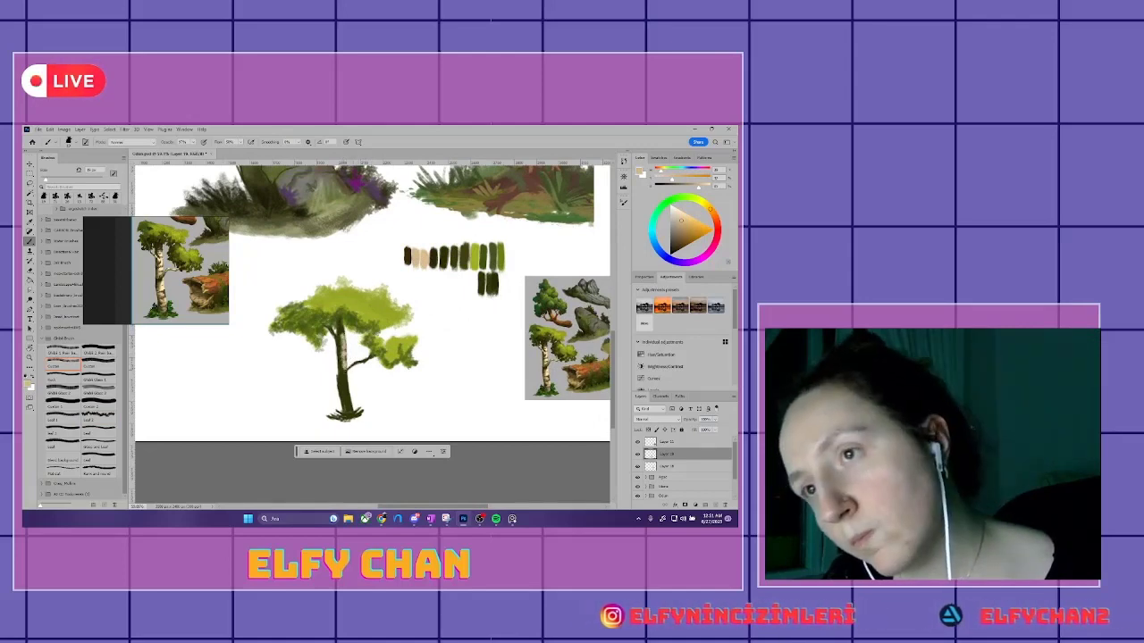
scroll(371, 304, down, 1)
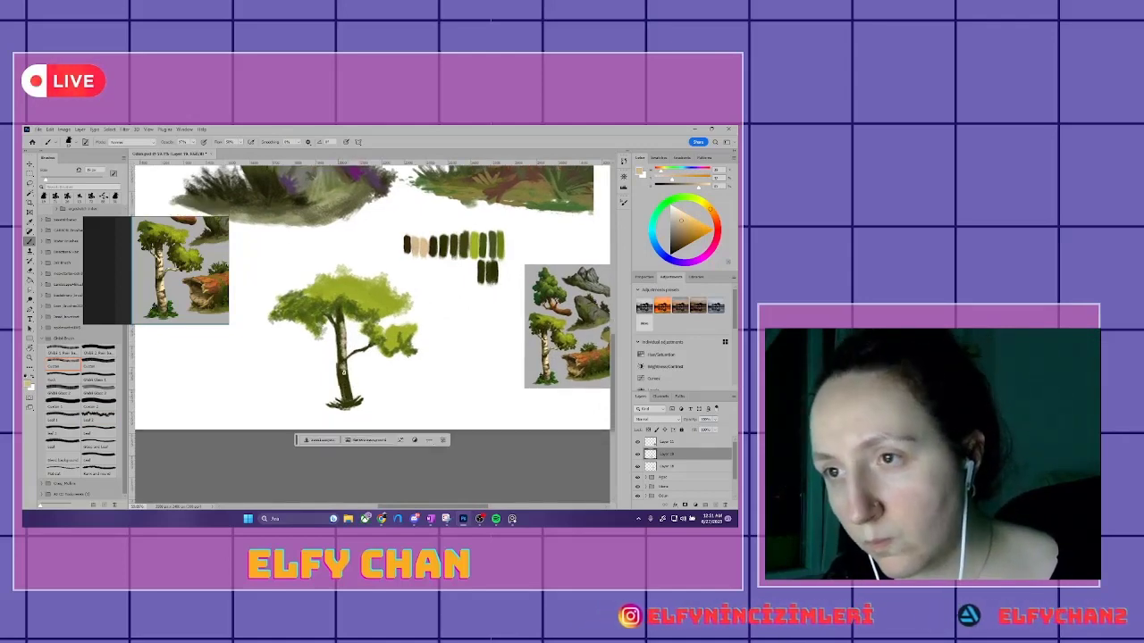
scroll(343, 370, up, 1)
scroll(344, 370, up, 1)
- Enlarge the finished tree slightly about its centre
key(ctrl+t)
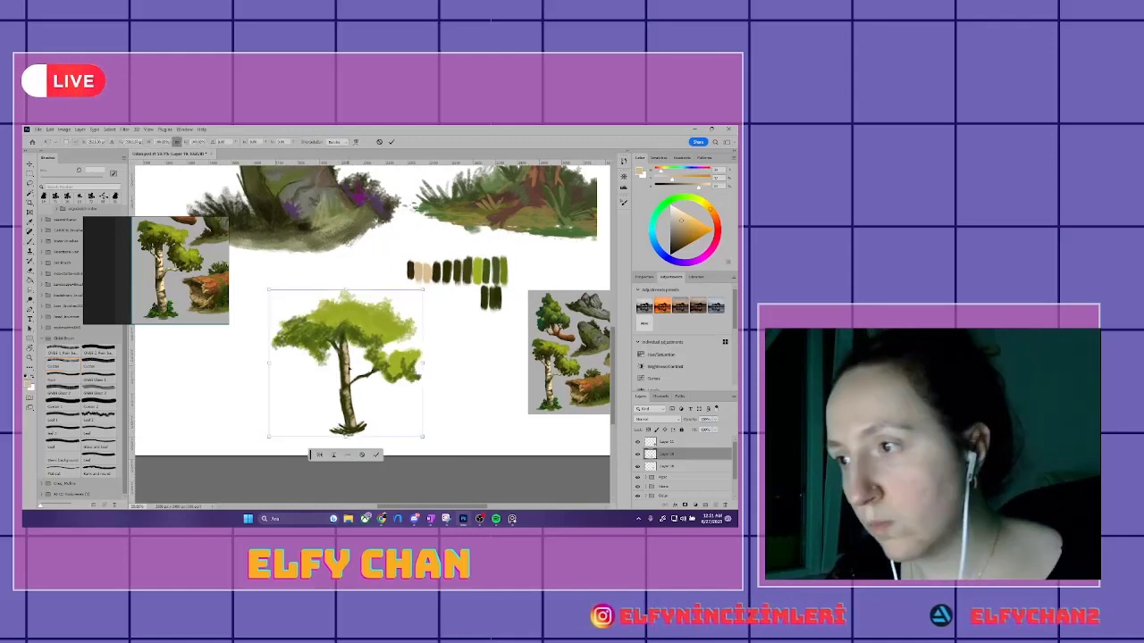
drag(421, 438, 440, 454)
key(Return)
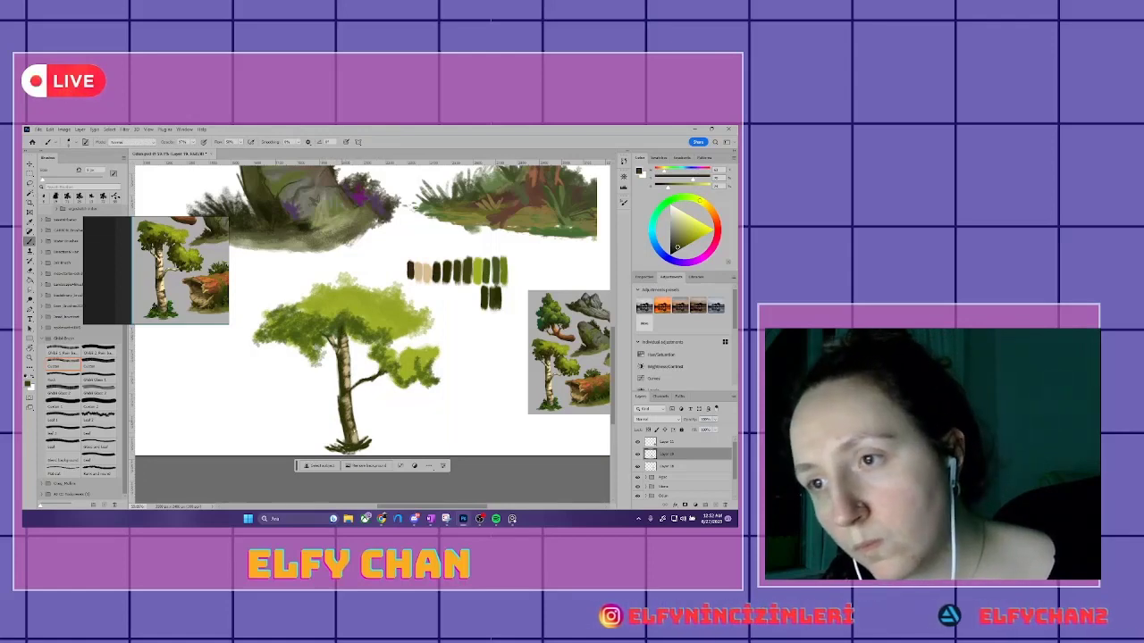
- Swap foreground and background colours, then pick a darker colour from the colour wheel
key(x)
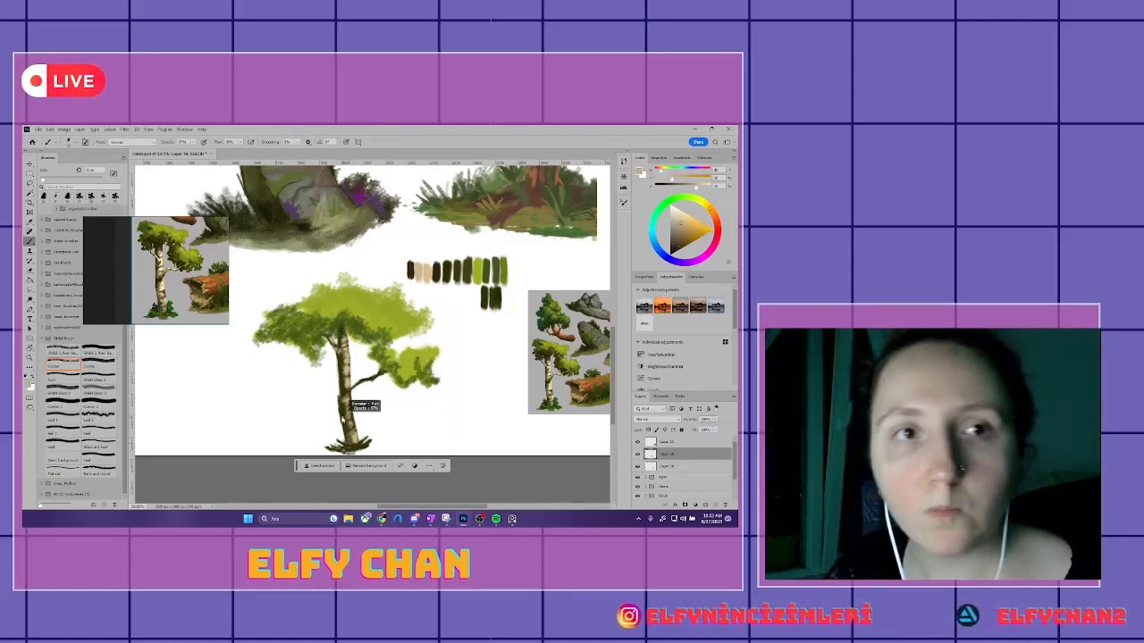
click(78, 197)
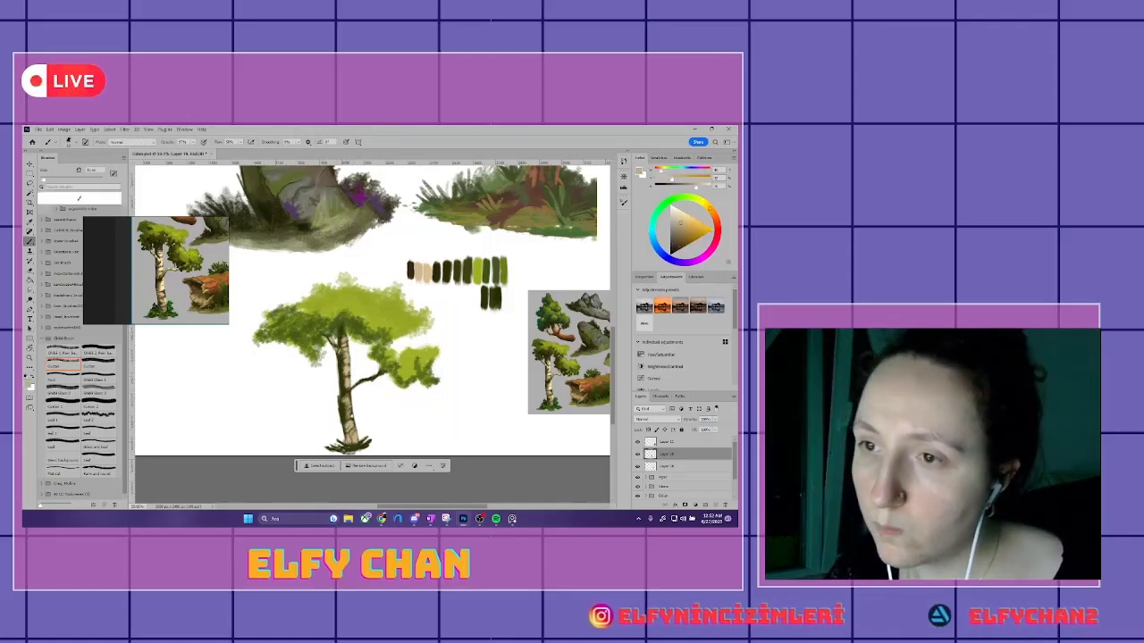
key(Escape)
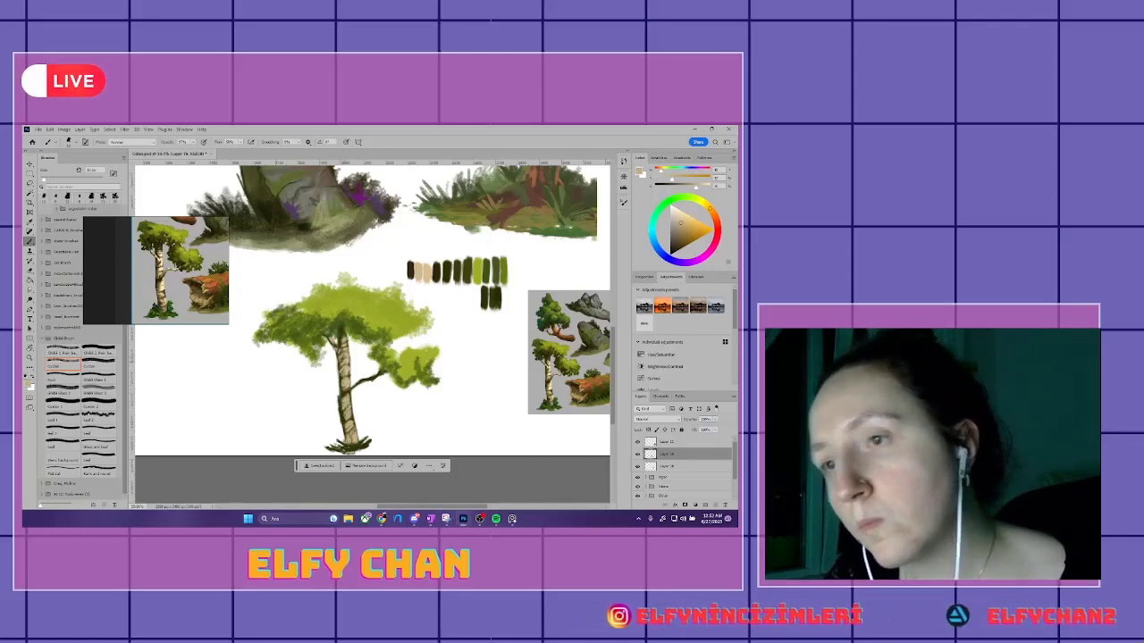
click(677, 242)
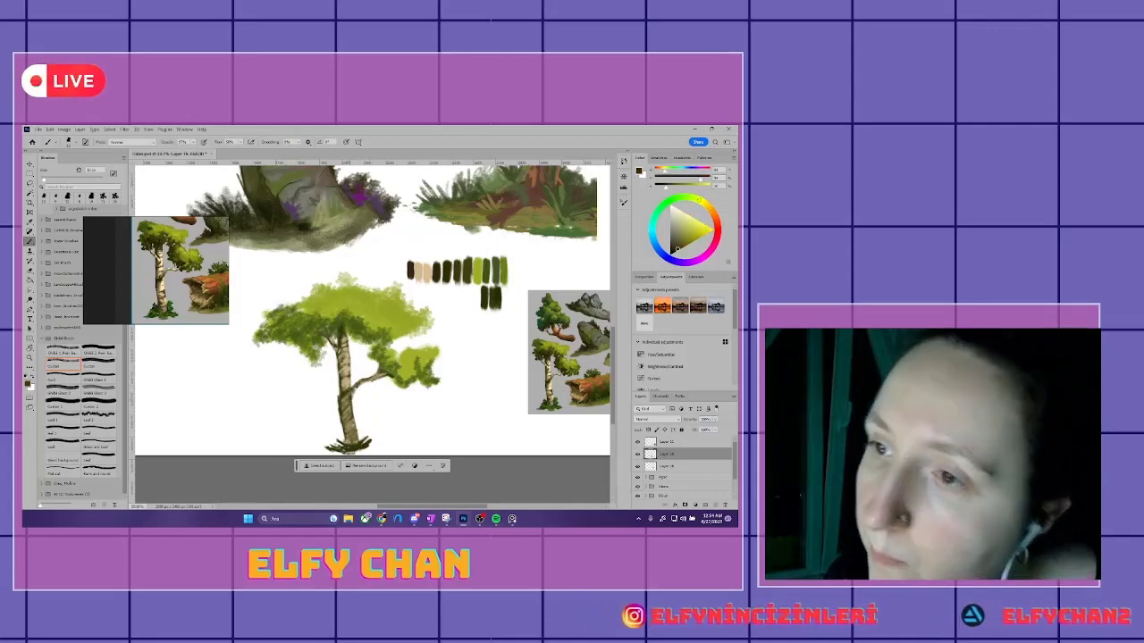
- On the layer below, shrink the brush and paint dark green grass tufts at the tree's foot
drag(322, 320, 331, 340)
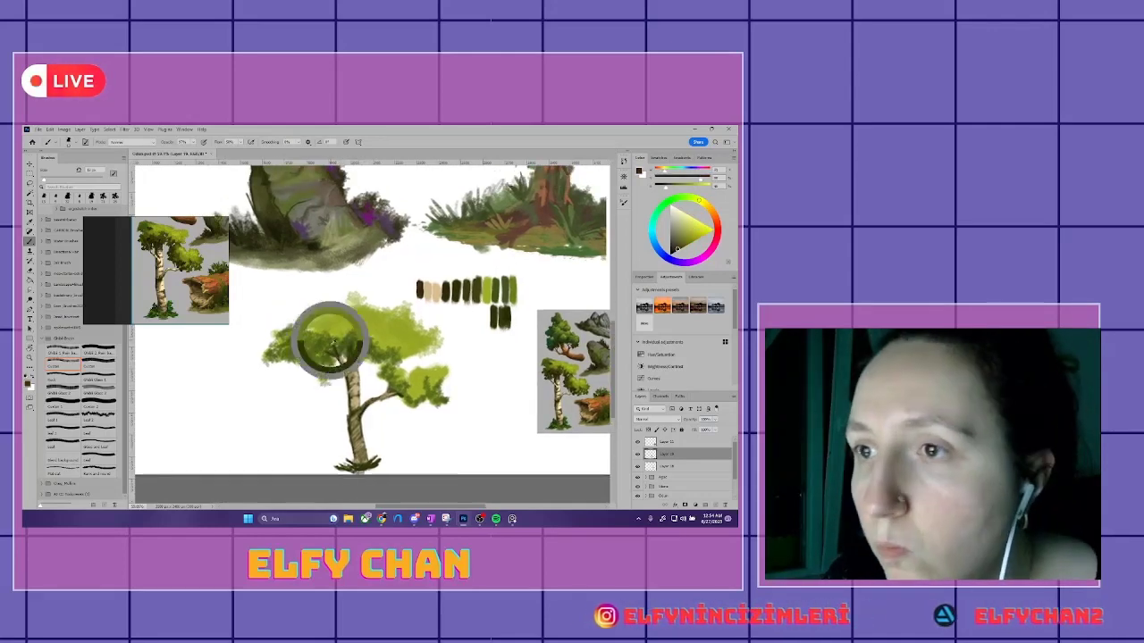
scroll(339, 340, down, 3)
scroll(375, 330, up, 4)
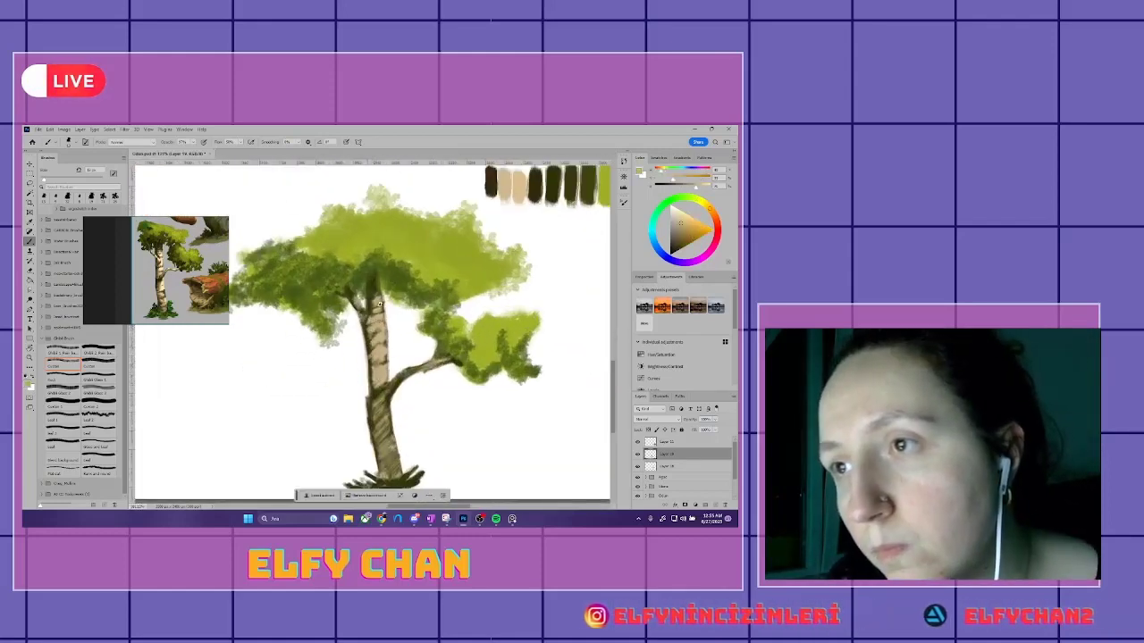
scroll(384, 357, down, 2)
scroll(384, 405, down, 1)
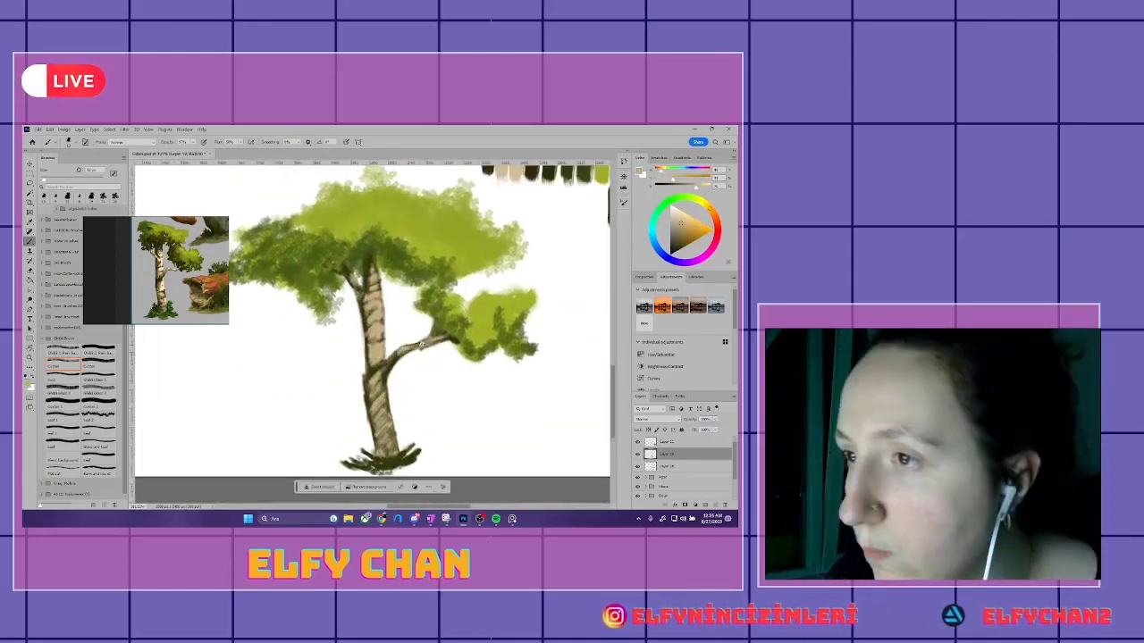
scroll(402, 357, down, 2)
scroll(413, 344, down, 2)
click(635, 466)
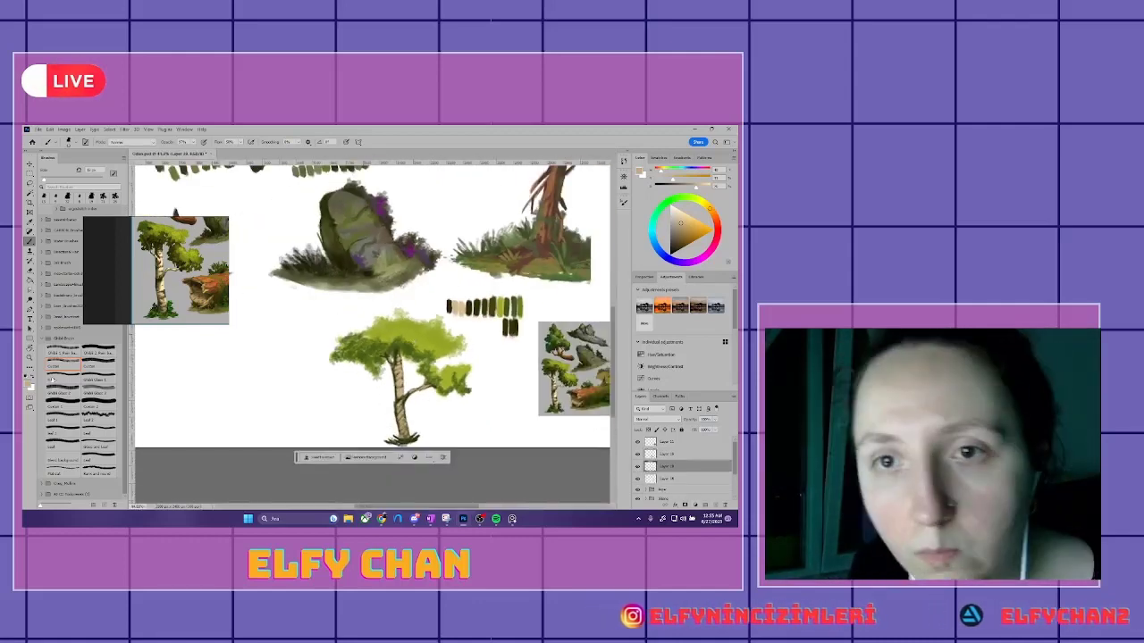
drag(394, 424, 413, 402)
alt+click(496, 321)
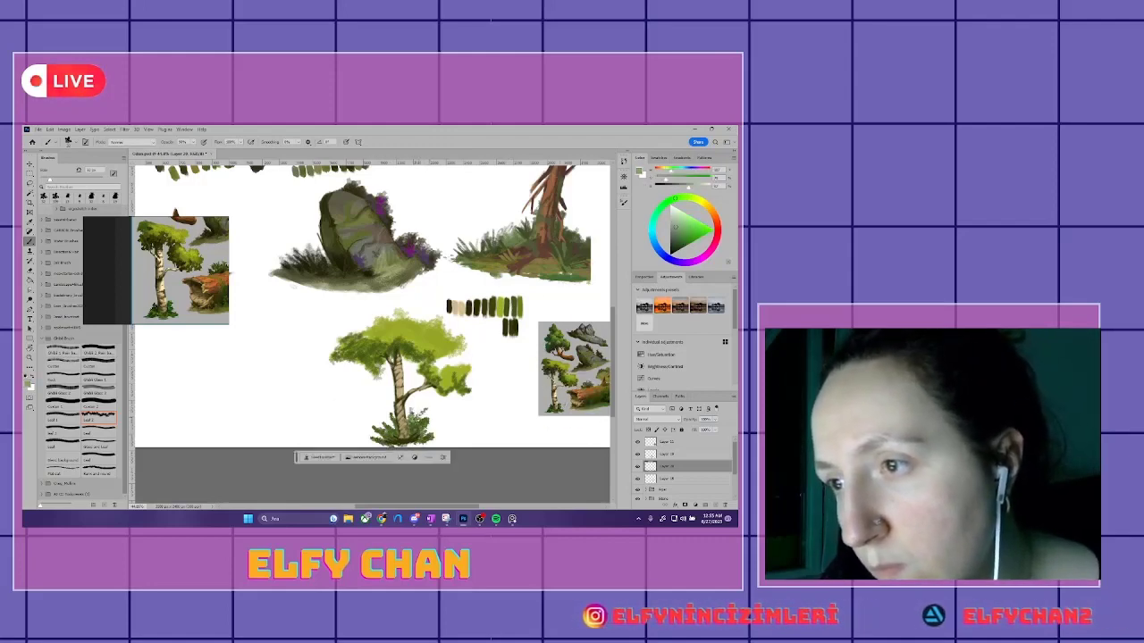
alt+click(560, 408)
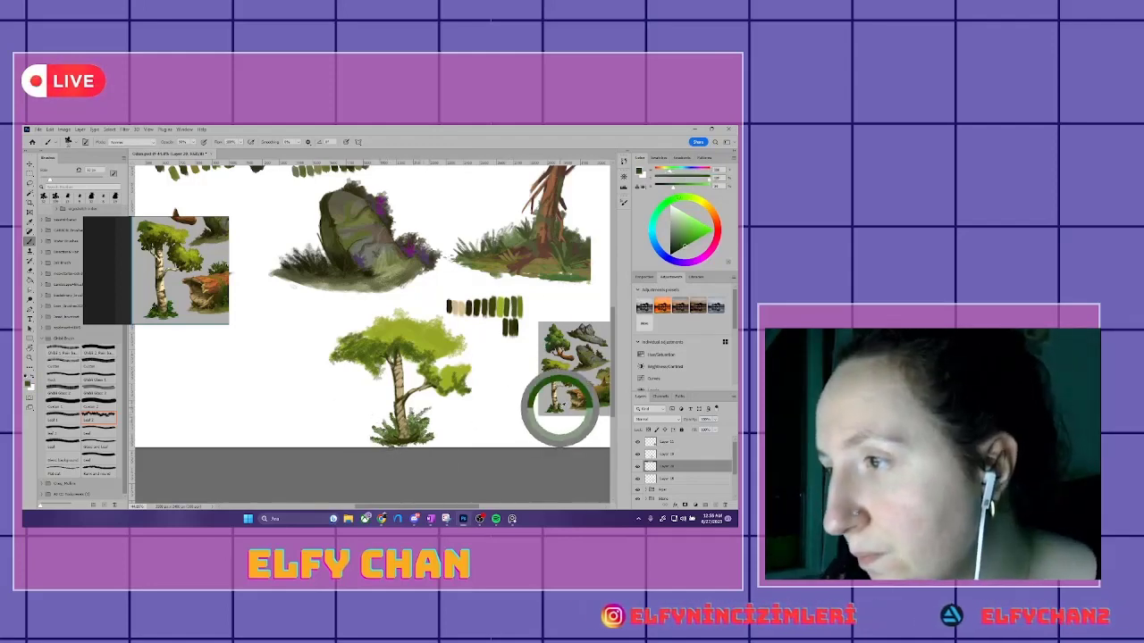
drag(420, 440, 418, 438)
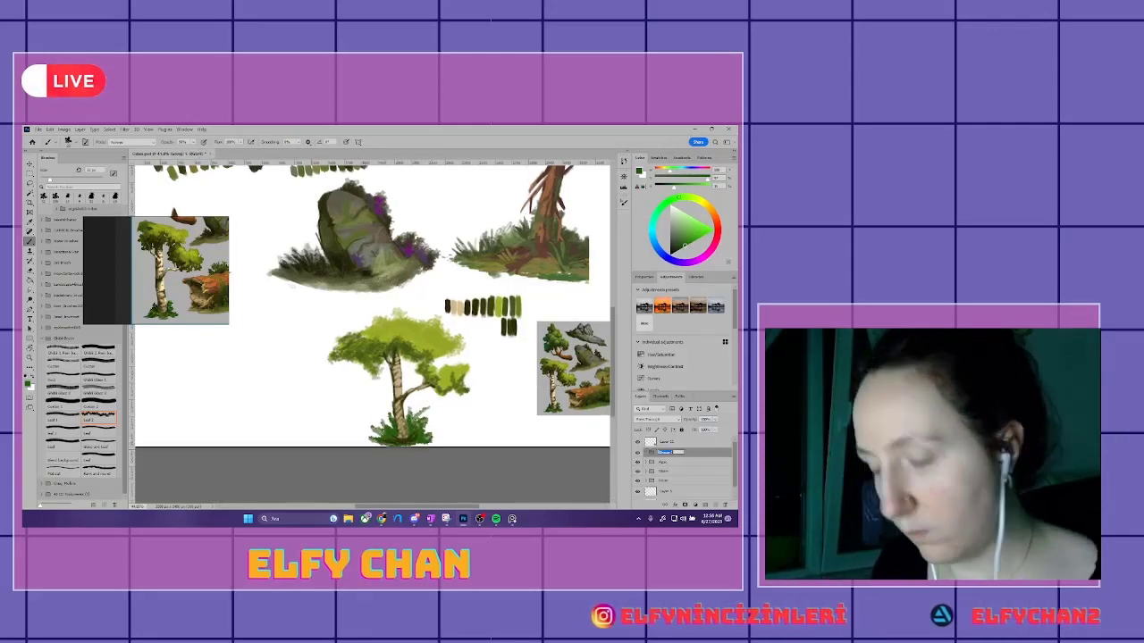
- Move the tree left on the sheet and drag the tree reference image out of the way
key(ctrl+t)
key(ctrl+minus)
drag(429, 337, 309, 323)
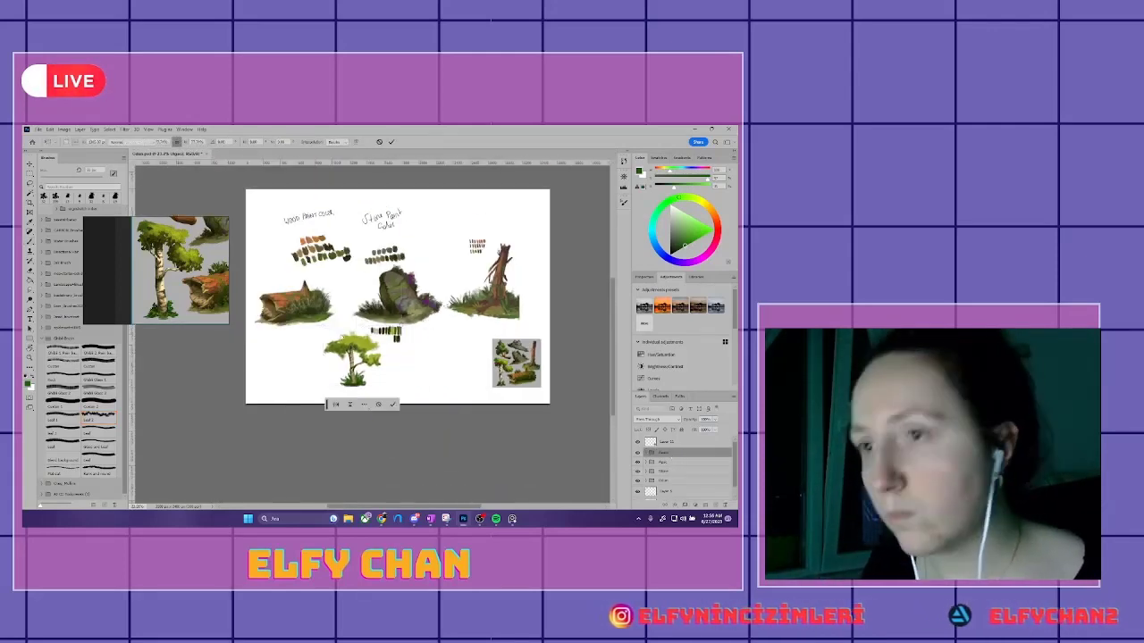
key(Return)
key(ctrl+plus)
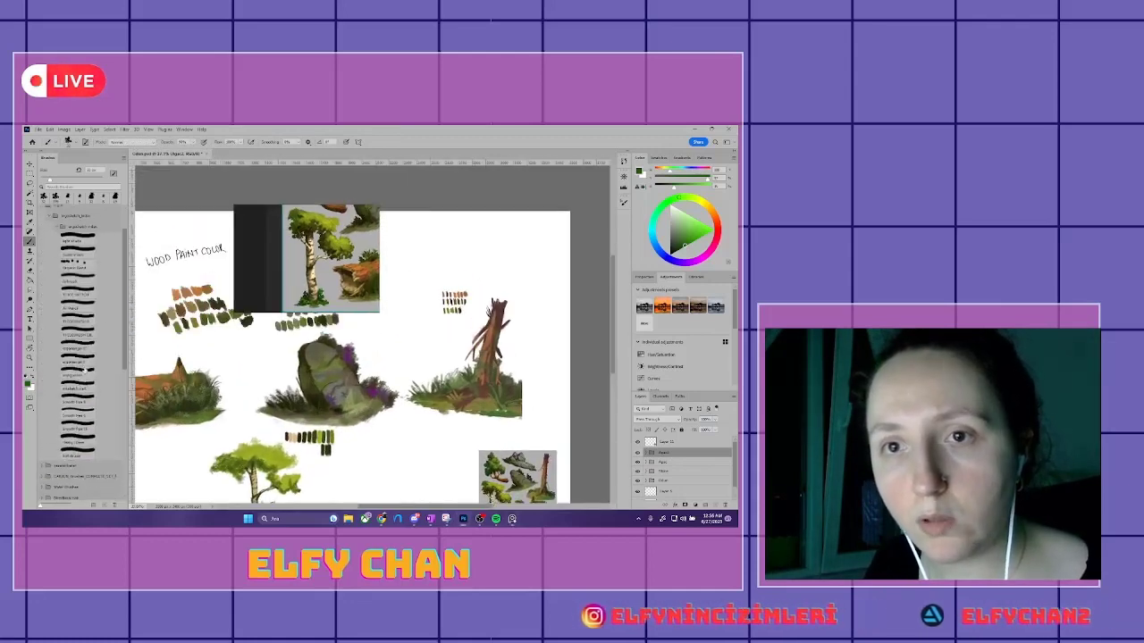
drag(308, 259, 242, 282)
key(ctrl+plus)
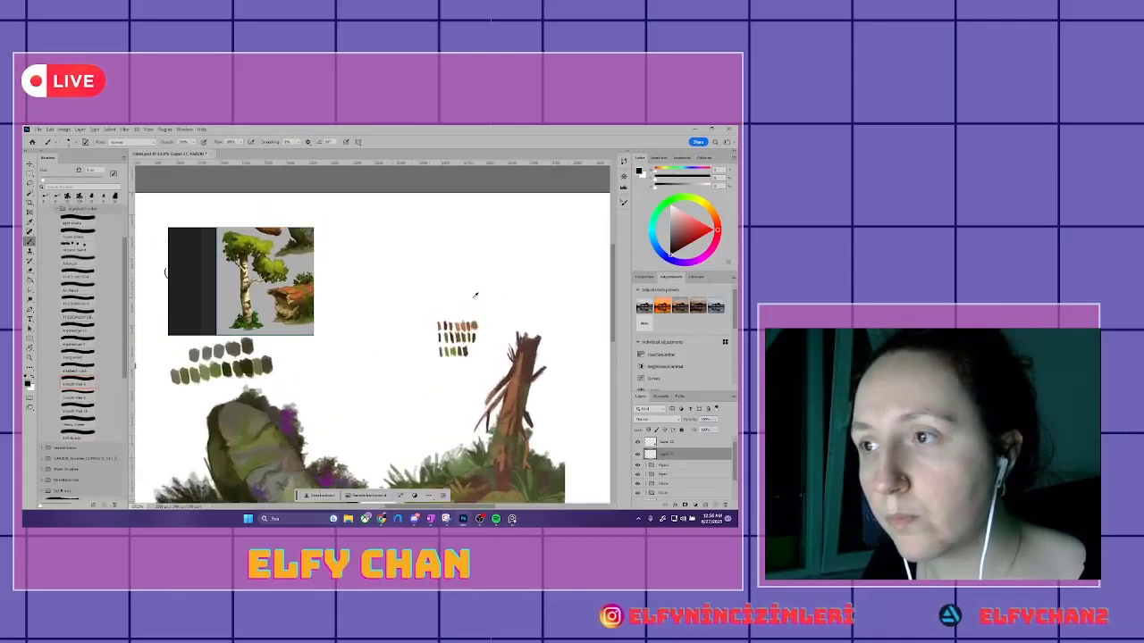
- Hand-letter 'TREE DRAWING' at the top and '→ Tree Color' beside the tree's swatches
drag(464, 254, 472, 268)
mouse_move(494, 253)
mouse_down()
mouse_move(491, 266)
mouse_move(534, 267)
mouse_up()
drag(538, 267, 546, 254)
drag(560, 257, 557, 263)
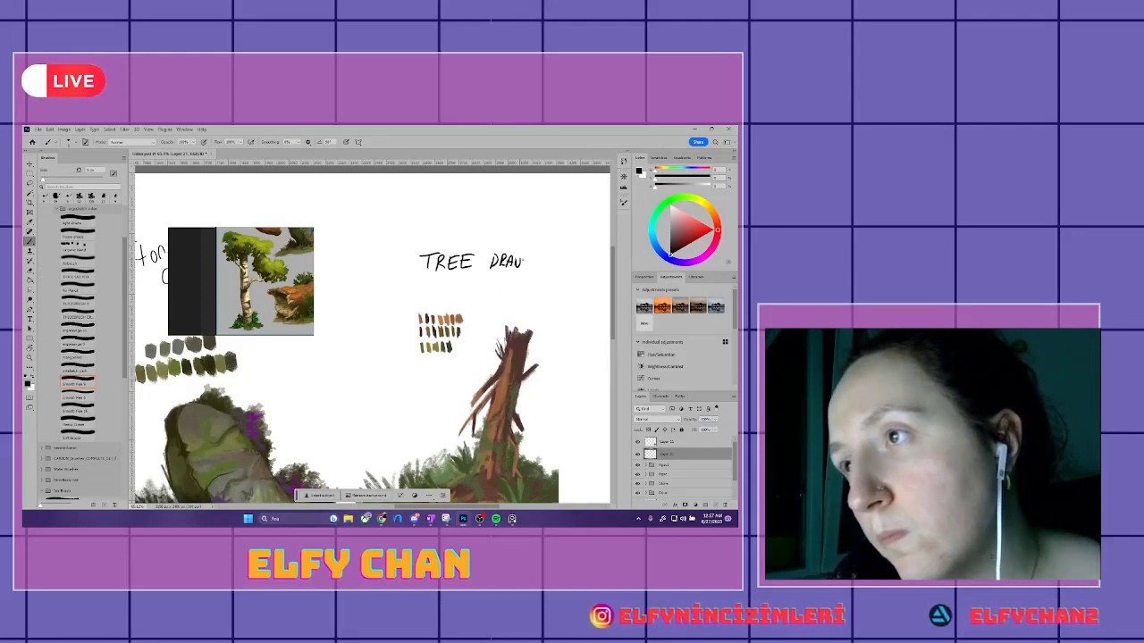
scroll(517, 286, down, 3)
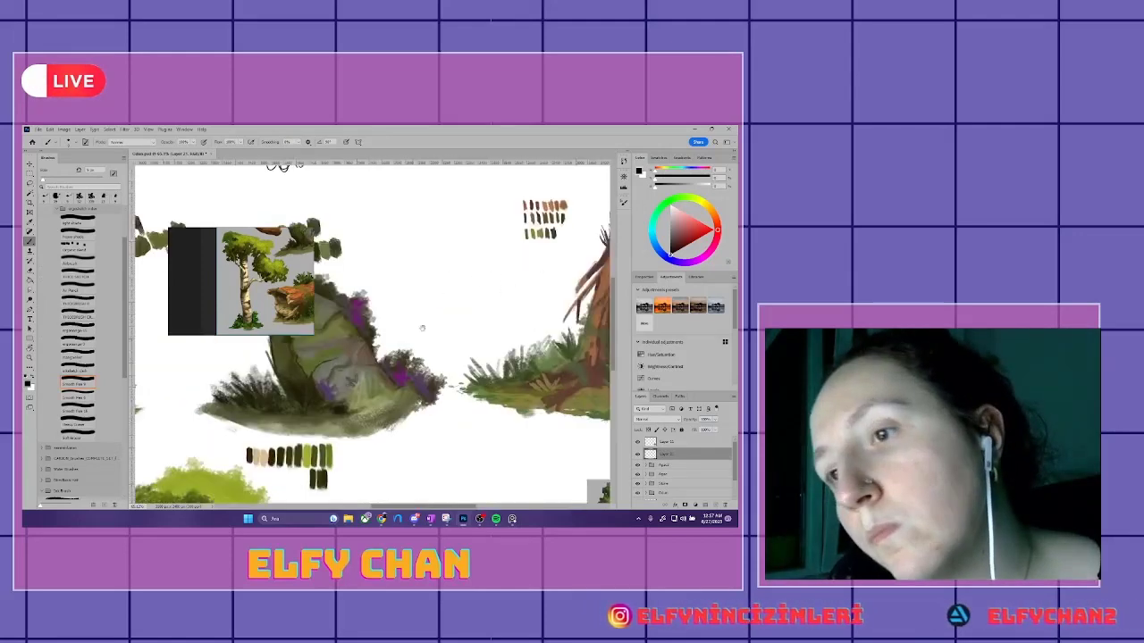
scroll(419, 331, down, 2)
drag(444, 358, 487, 364)
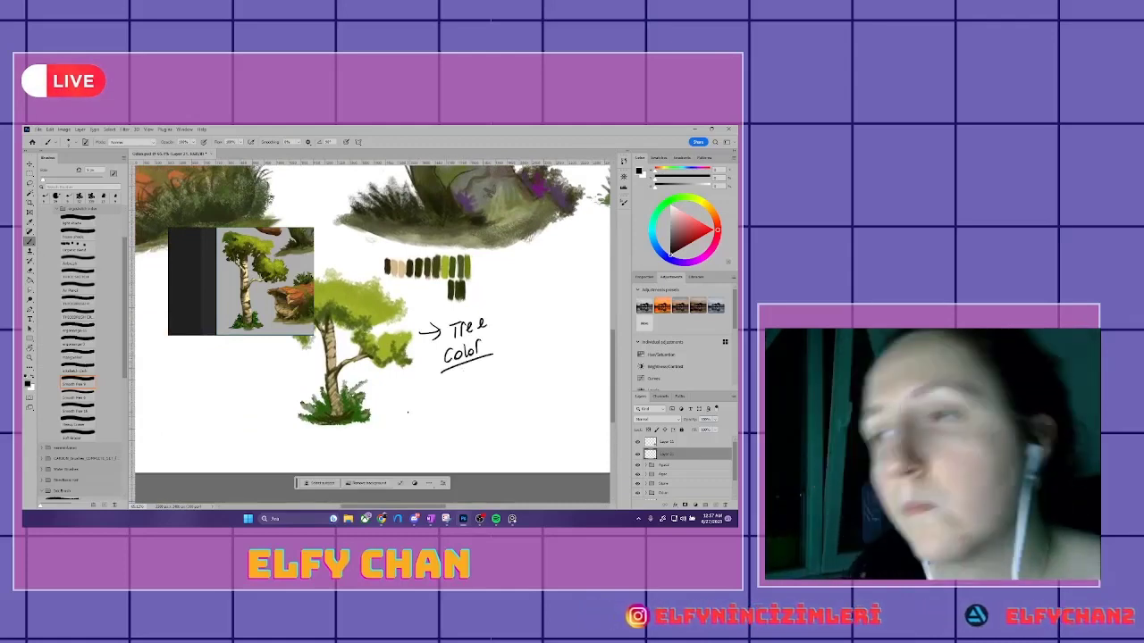
scroll(465, 358, down, 3)
scroll(492, 339, down, 2)
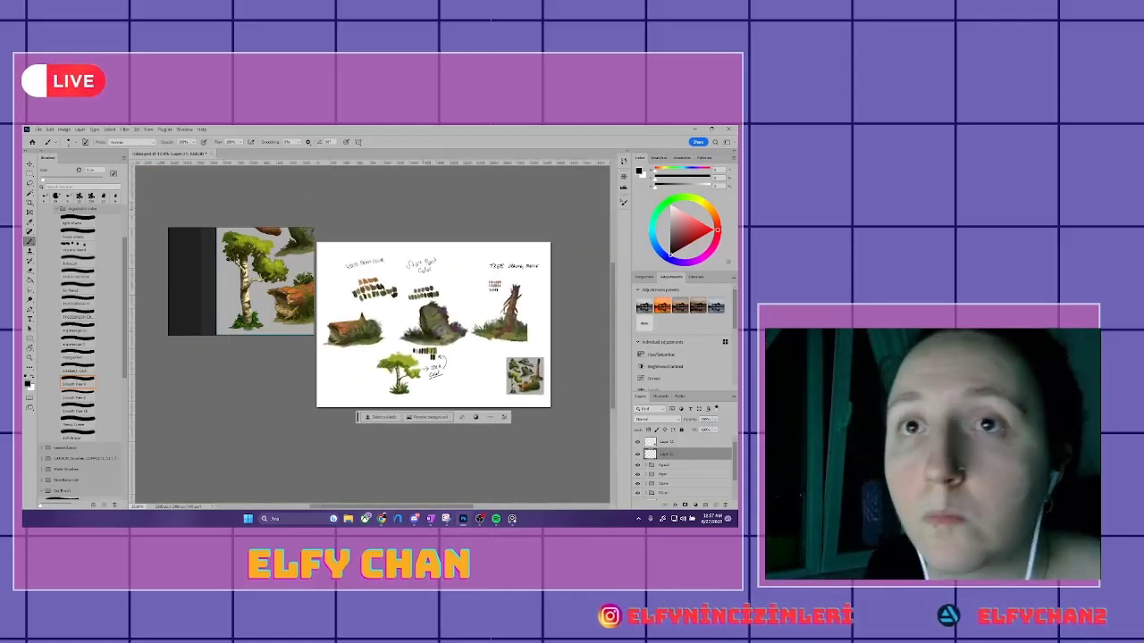
- Save a copy of the study sheet as a PNG
click(37, 130)
click(199, 257)
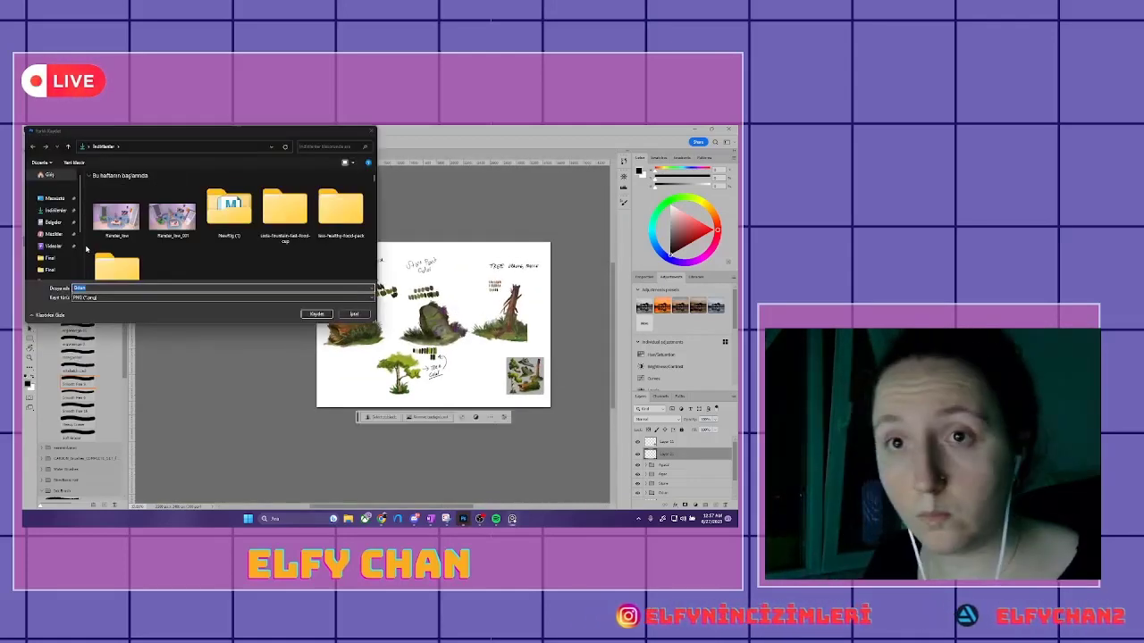
key(Return)
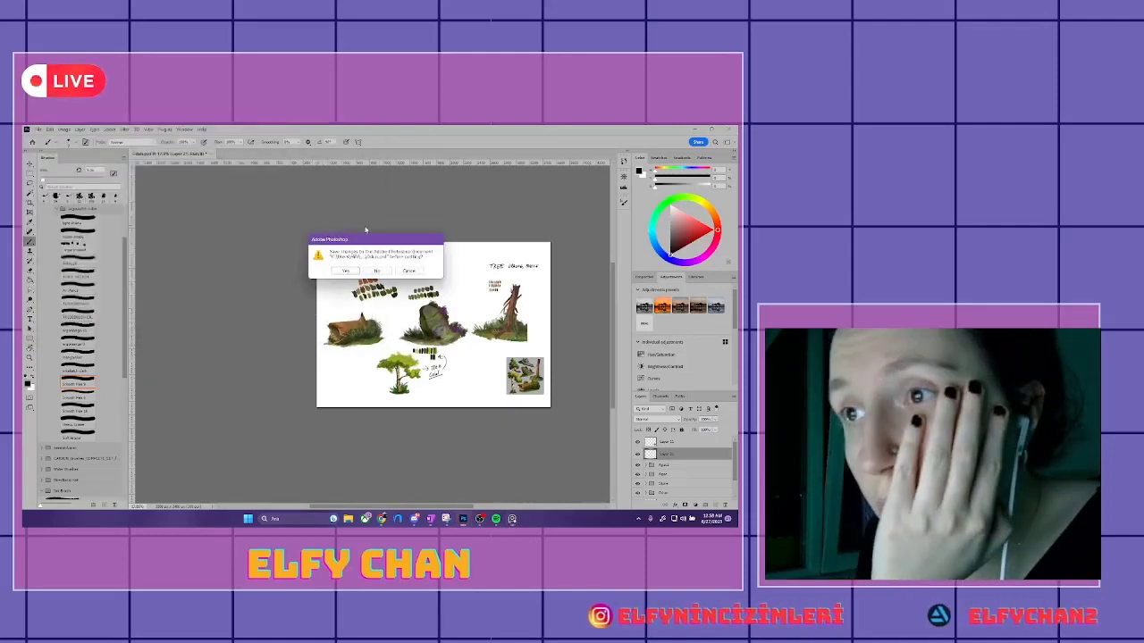
- Close the study sheet and the PureRef tree reference, then quit Photoshop
key(Return)
right_click(261, 220)
click(274, 368)
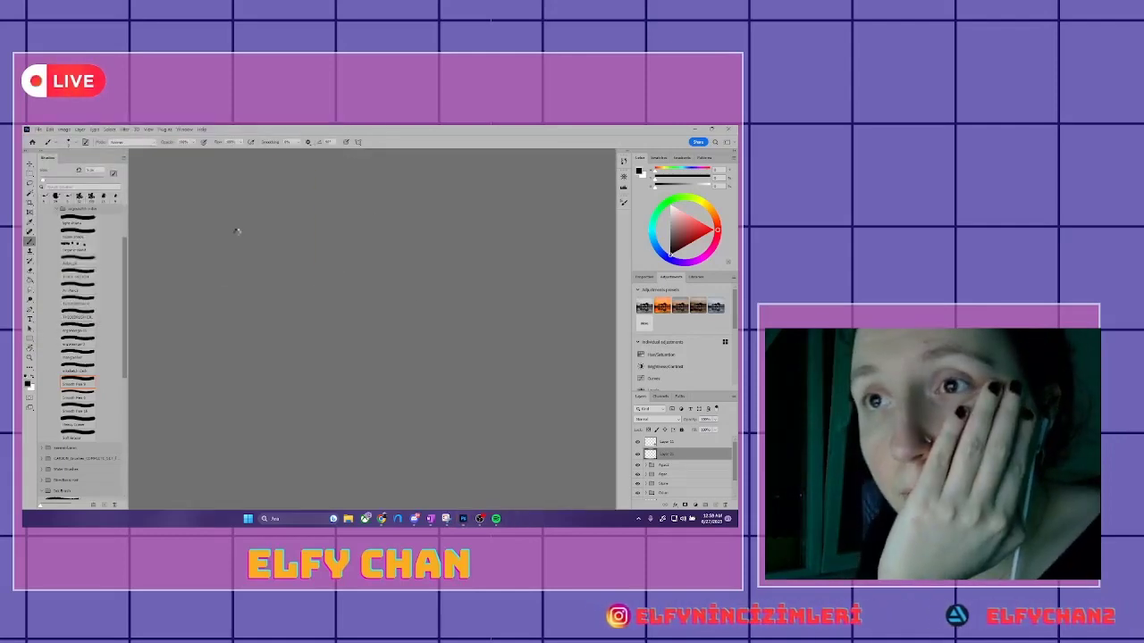
key(ctrl+q)
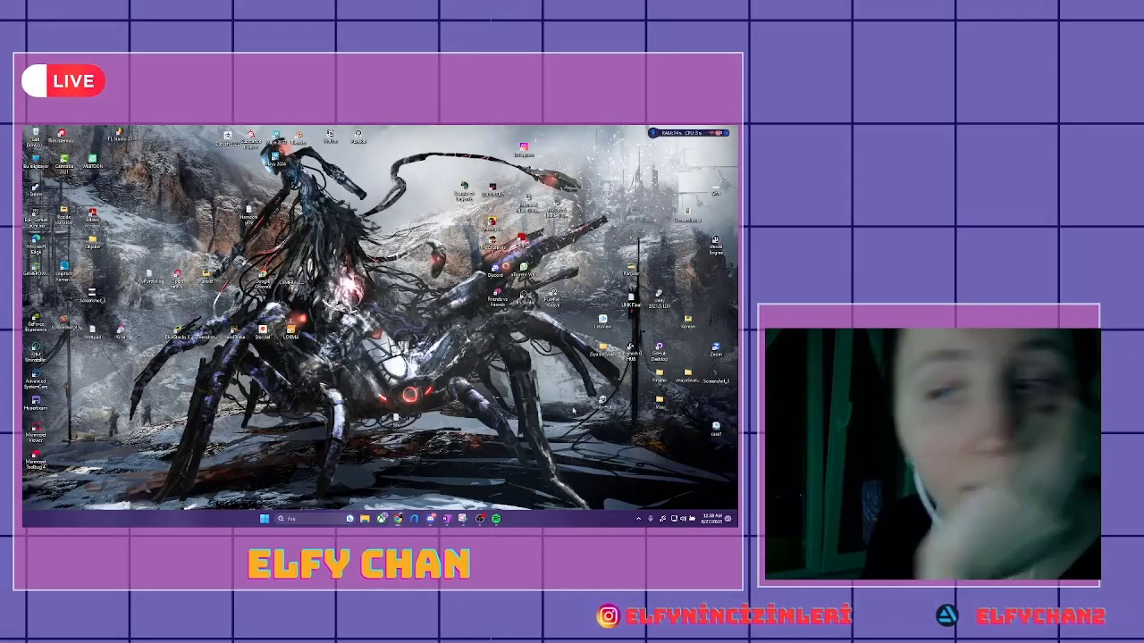
- In the Twitch Stream Manager, search the raid window for 'elis' and select that channel
mouse_move(398, 519)
click(170, 446)
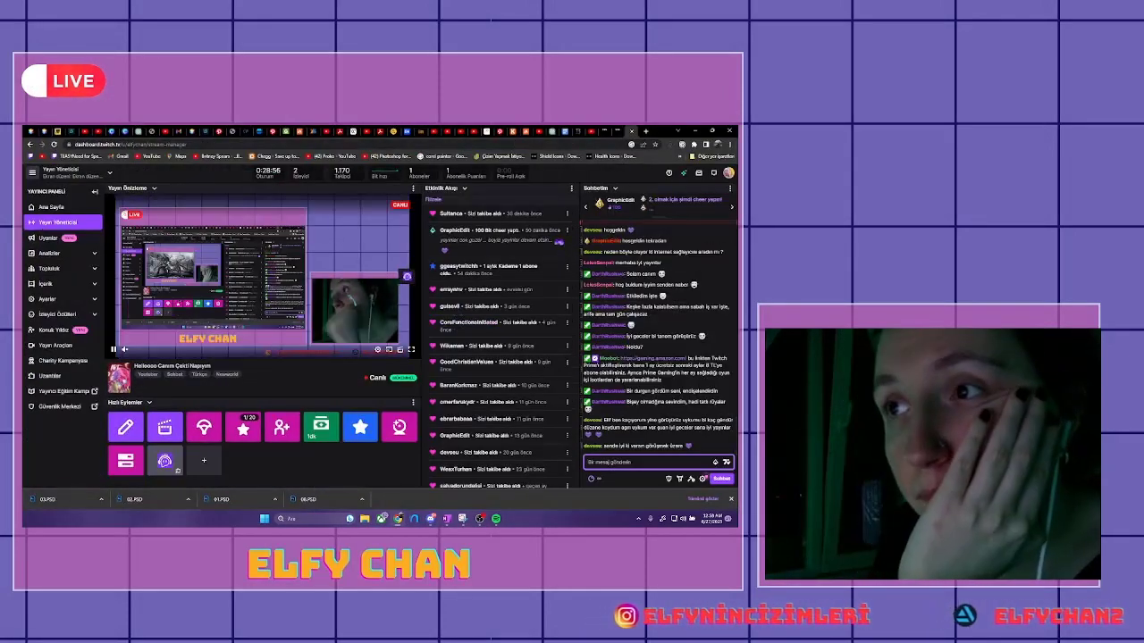
click(164, 461)
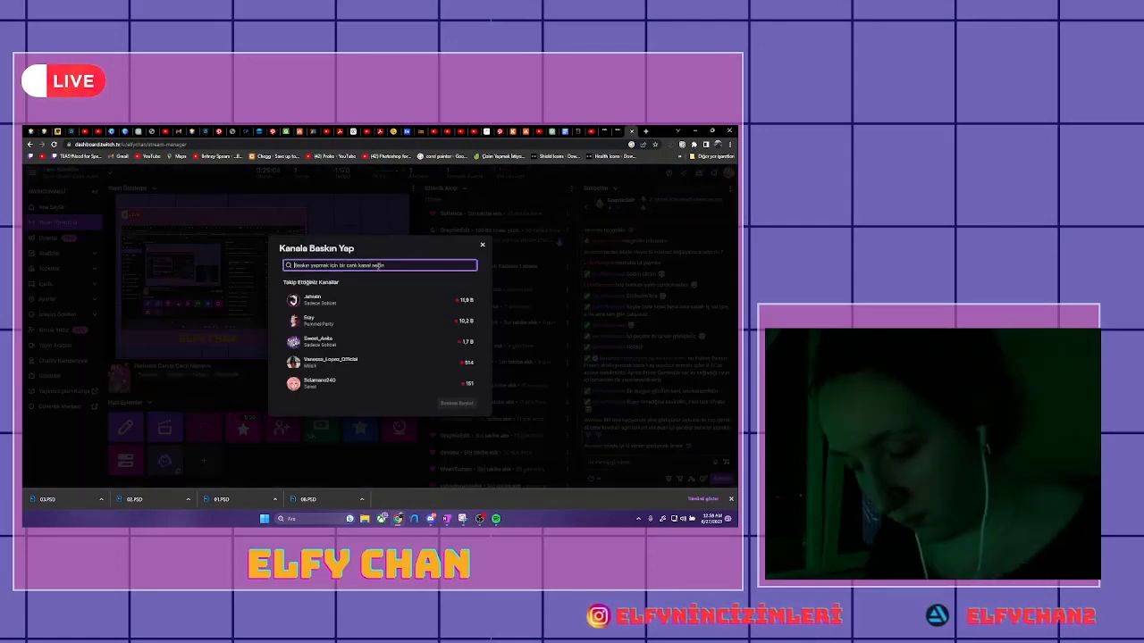
text(elis)
click(313, 300)
click(456, 403)
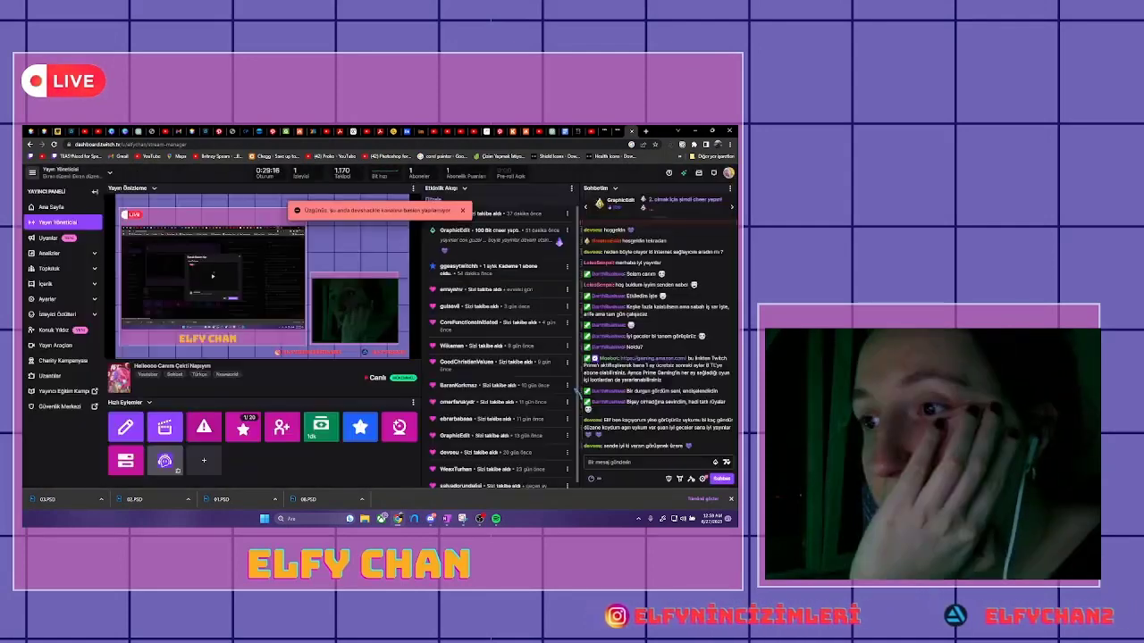
- Search the raid window for 'dev', then browse Twitch's Art category and open a live channel
click(165, 461)
text(dev)
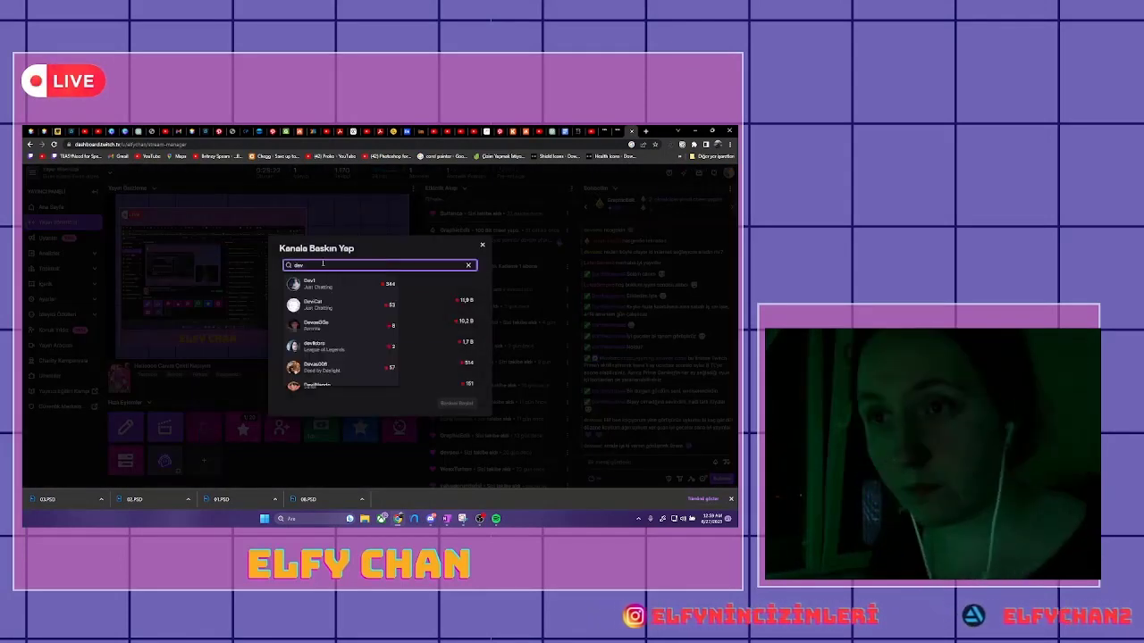
click(631, 131)
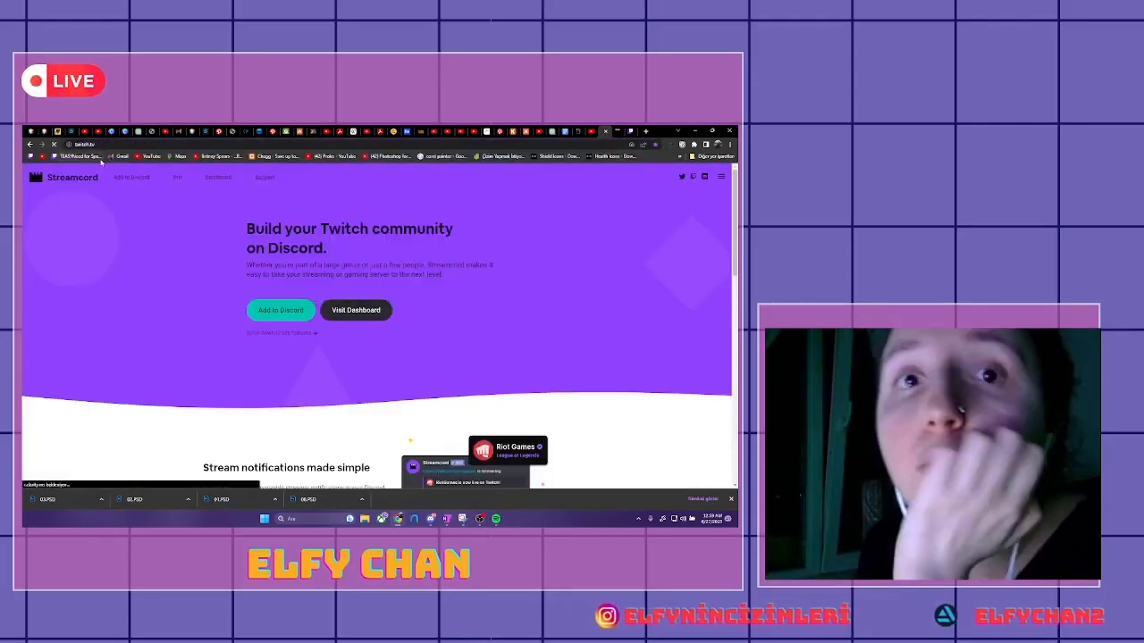
click(610, 131)
scroll(148, 408, down, 5)
click(148, 408)
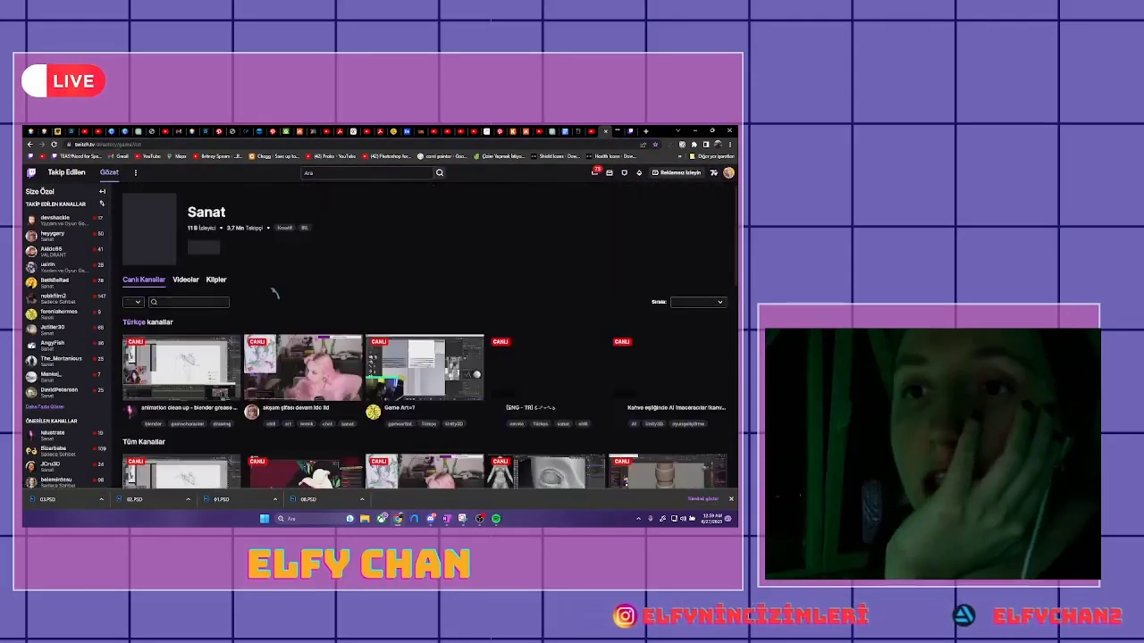
scroll(148, 409, down, 2)
click(636, 351)
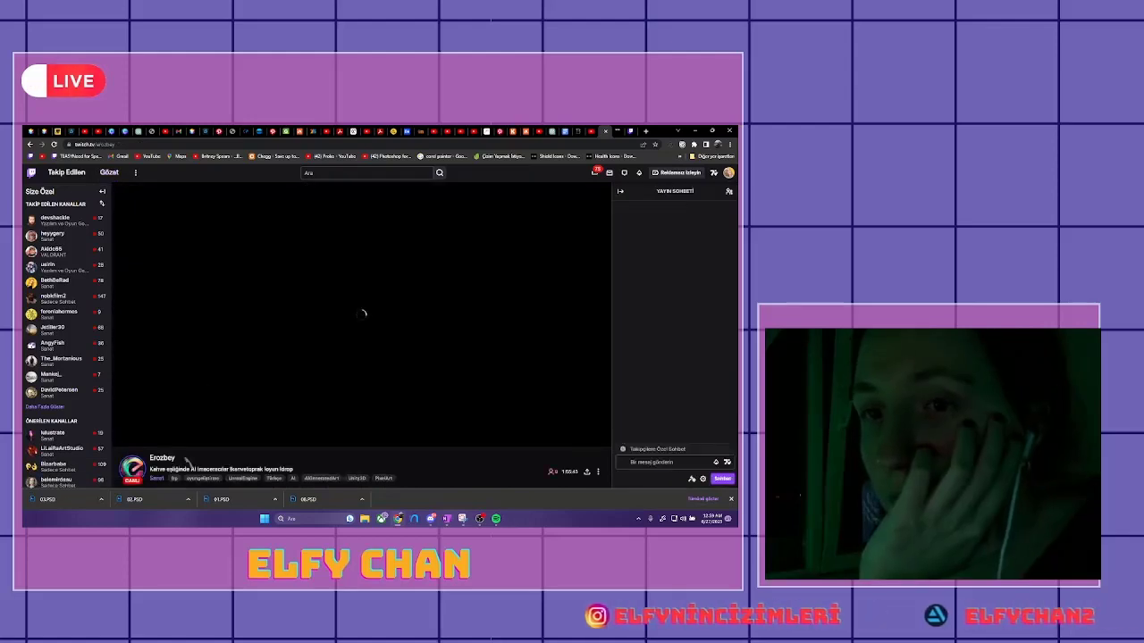
- Back in the Stream Manager, search 'elrezbay' and pick that art channel as the raid target
key(ctrl+Tab)
key(ctrl+Tab)
text(elrezbay)
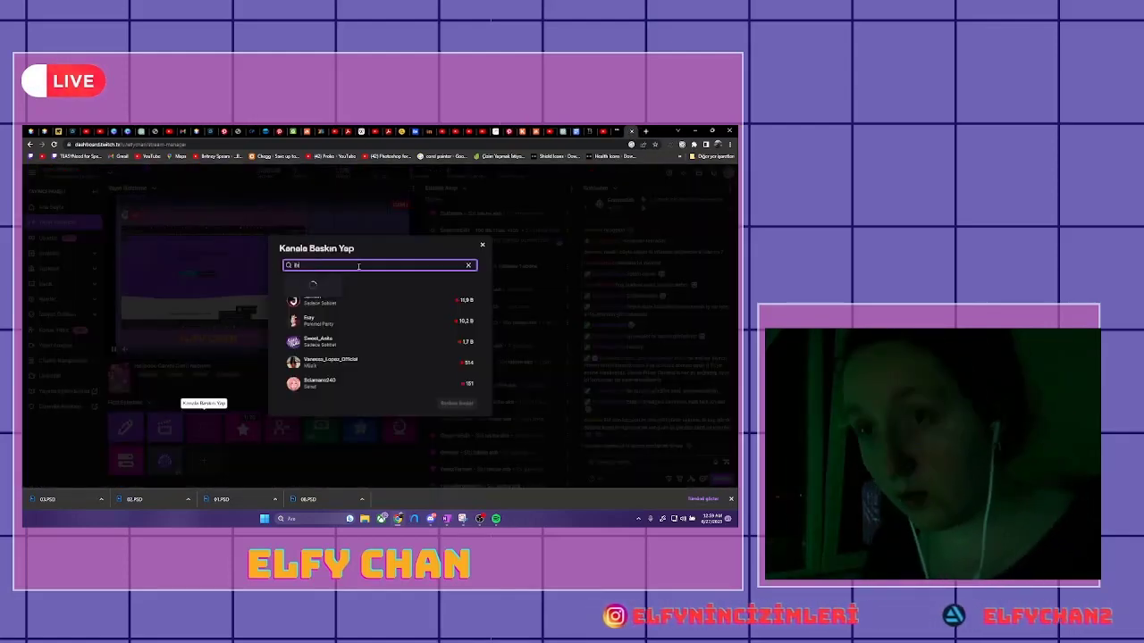
click(313, 299)
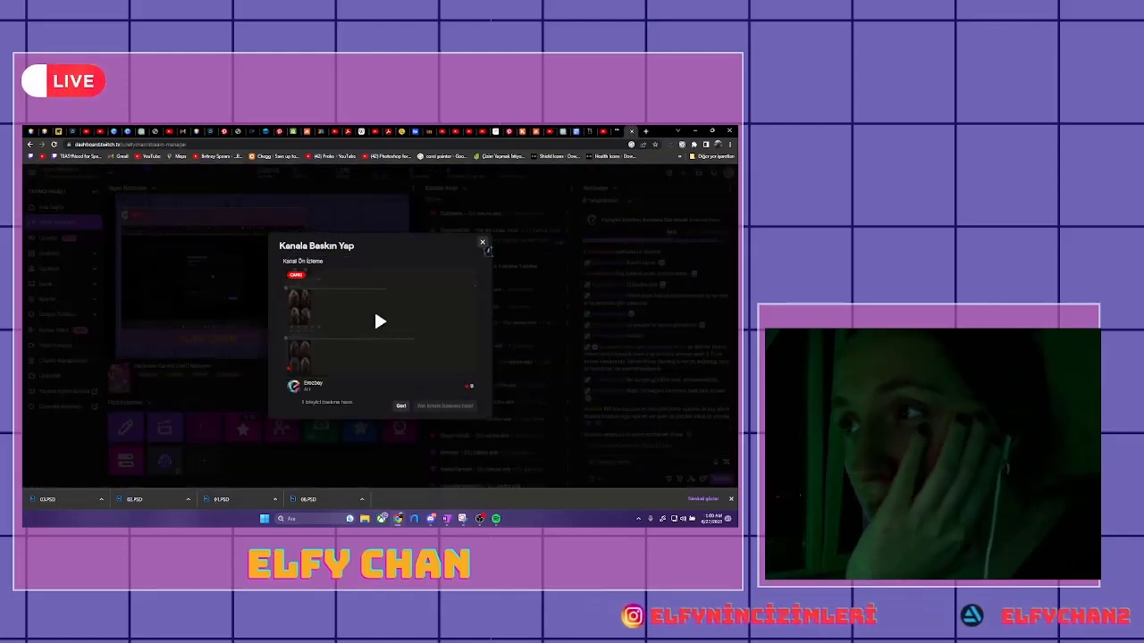